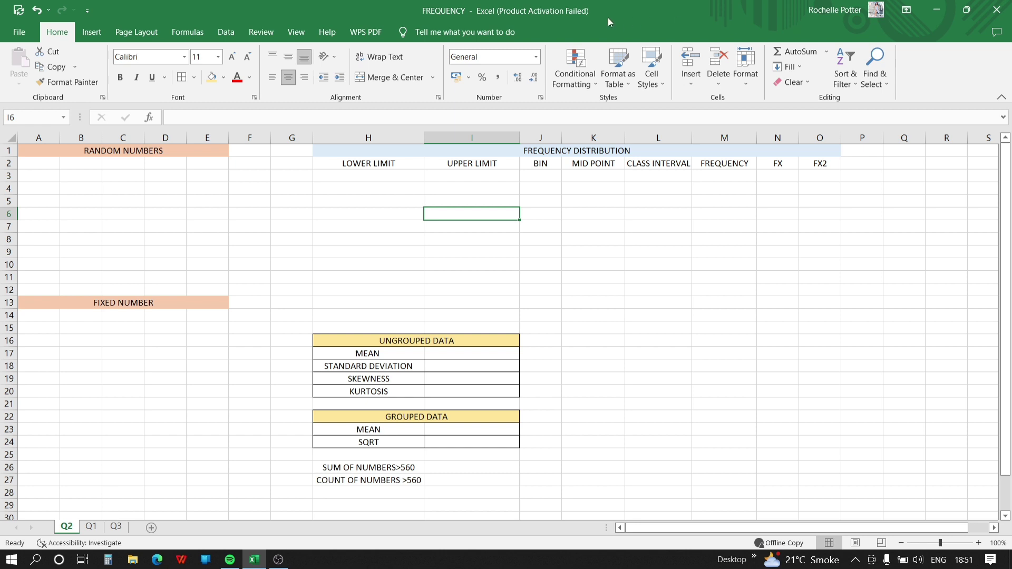
Enter the formula =RANDBETWEEN(500,600) in cell A2 under the RANDOM NUMBERS heading
{"action": "left_click", "coordinate": [47, 163]}
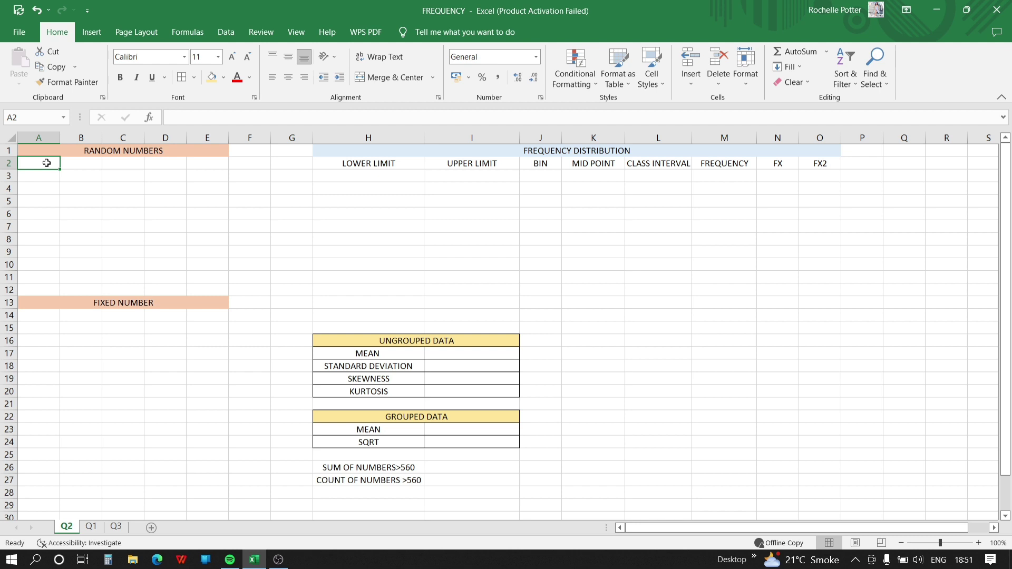
{"action": "type", "text": "=R"}
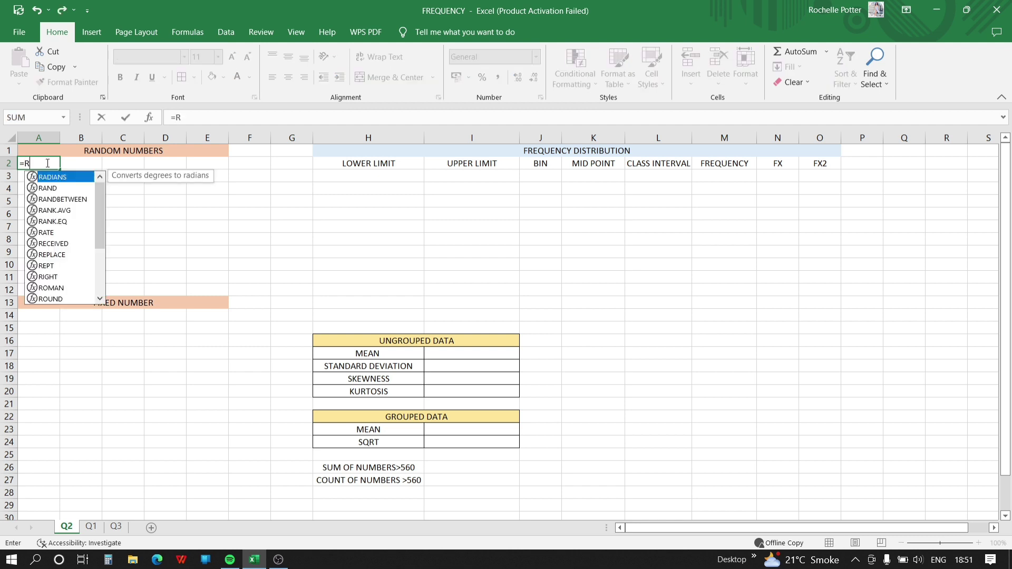
{"action": "type", "text": "ANDBETWE"}
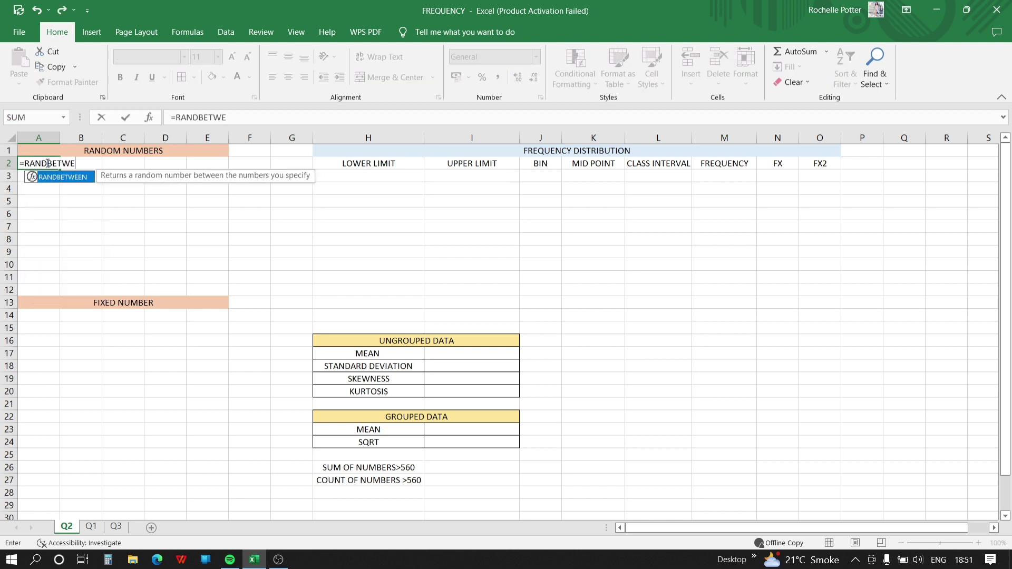
{"action": "type", "text": "EN("}
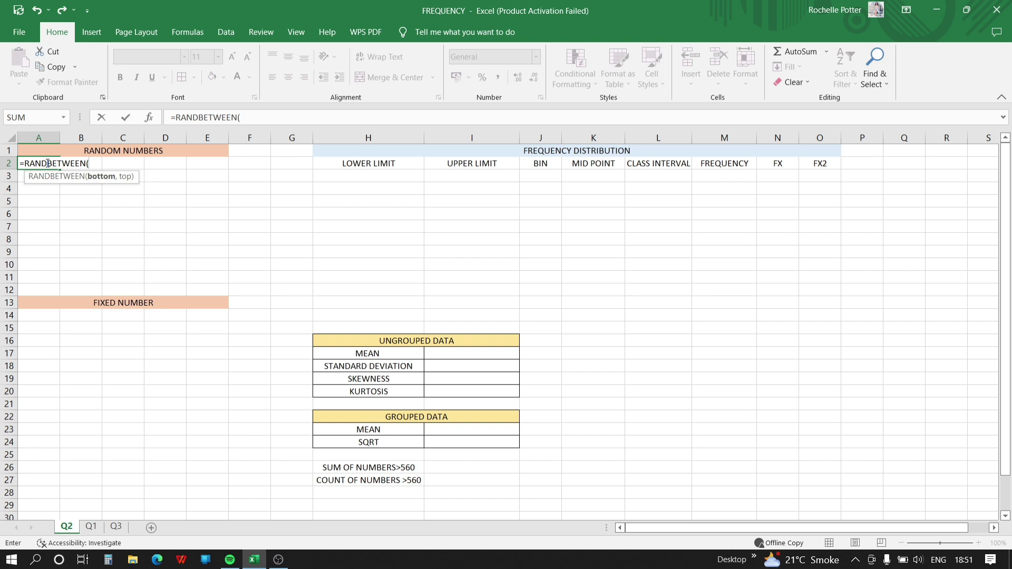
{"action": "type", "text": "500,600)"}
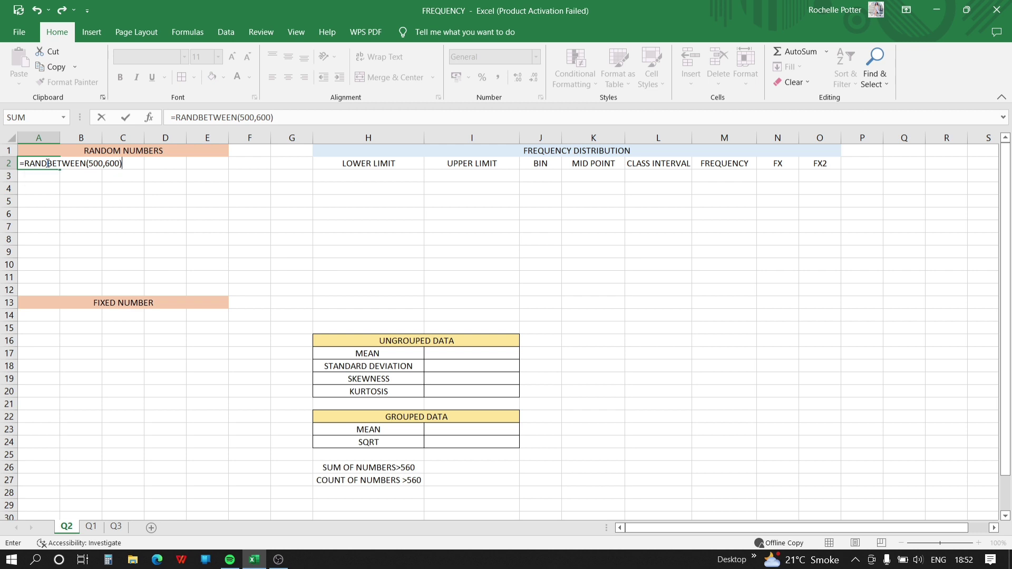
{"action": "key", "text": "Return"}
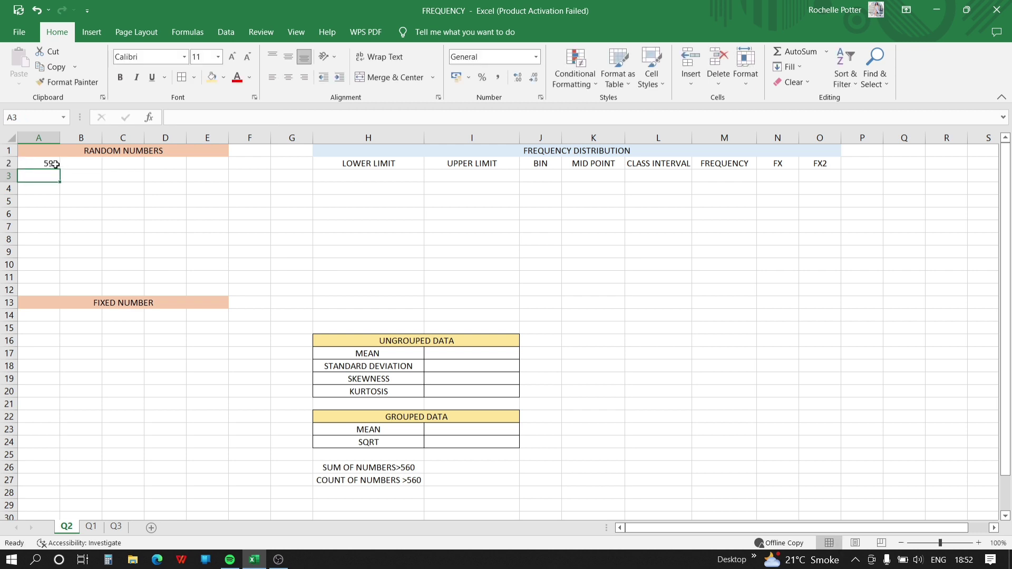
Fill the random-number formula from A2 across to column E and down to row 11
{"action": "left_click", "coordinate": [54, 164]}
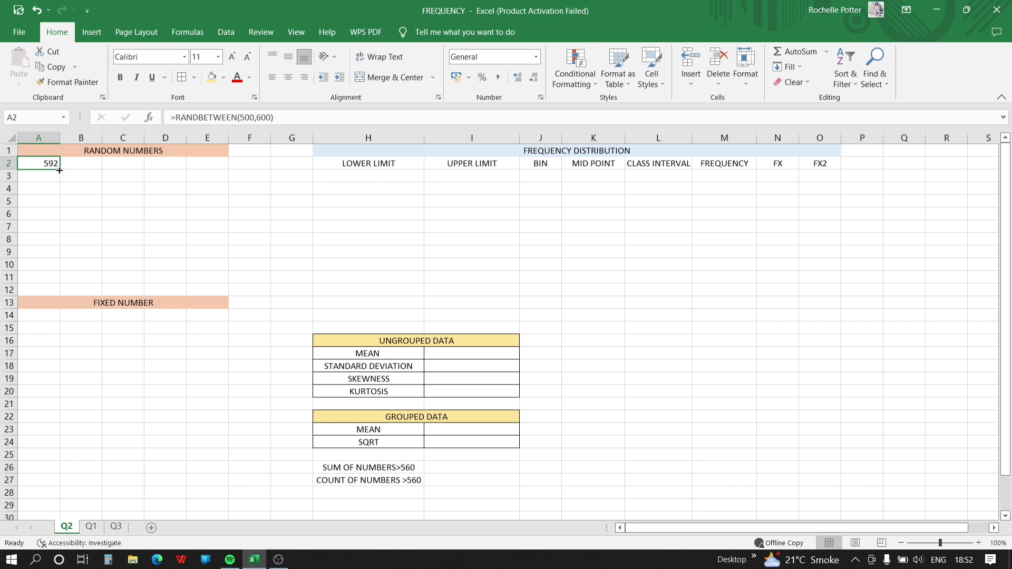
{"action": "left_click_drag", "start_coordinate": [60, 170], "coordinate": [71, 165]}
{"action": "left_click", "coordinate": [72, 165]}
{"action": "left_click", "coordinate": [50, 165]}
{"action": "left_click_drag", "start_coordinate": [60, 169], "coordinate": [218, 195]}
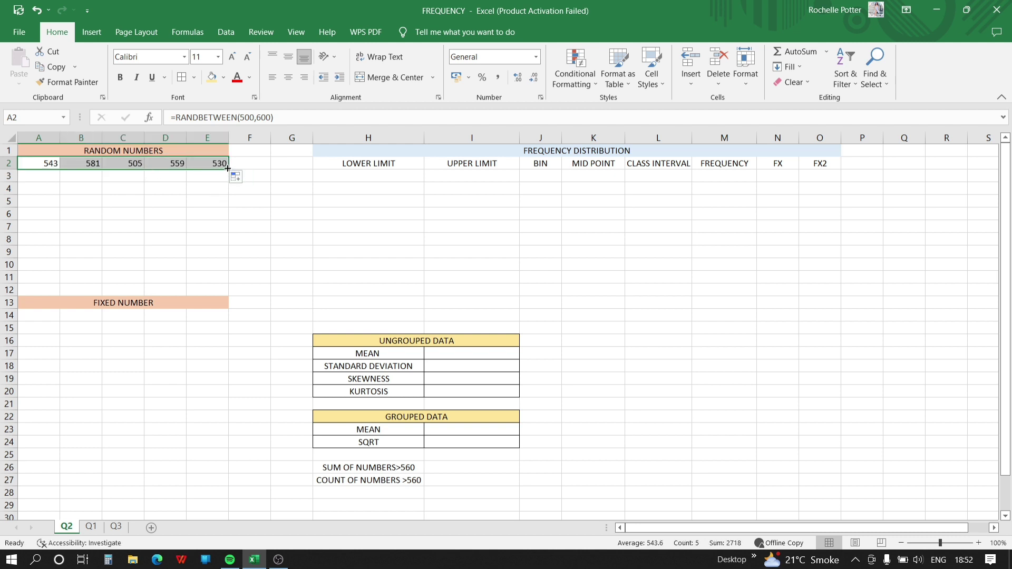
{"action": "left_click_drag", "start_coordinate": [227, 169], "coordinate": [235, 280]}
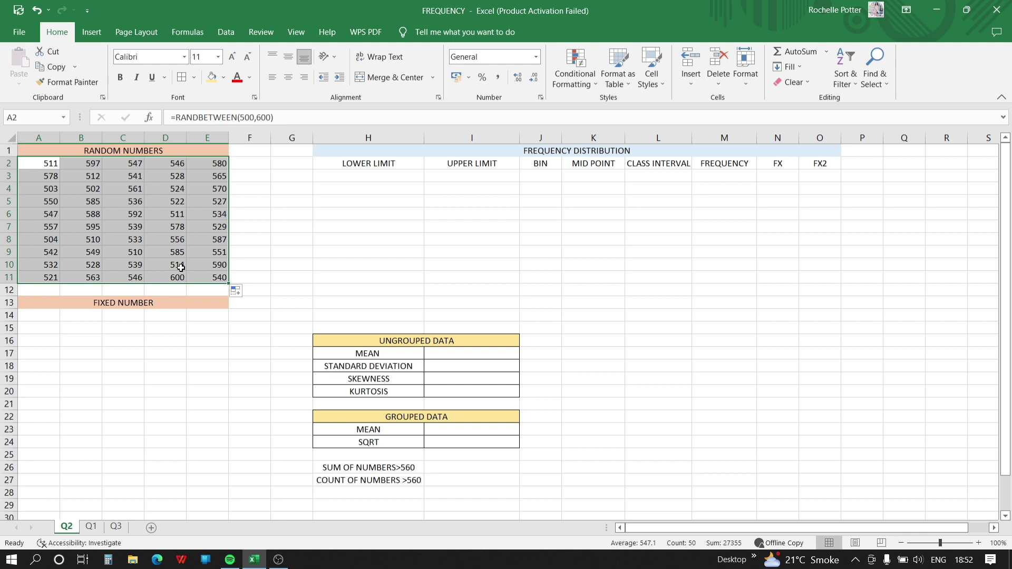
Copy the random numbers in A2:E11 and paste them as values only at A14 under FIXED NUMBER
{"action": "left_click", "coordinate": [52, 67]}
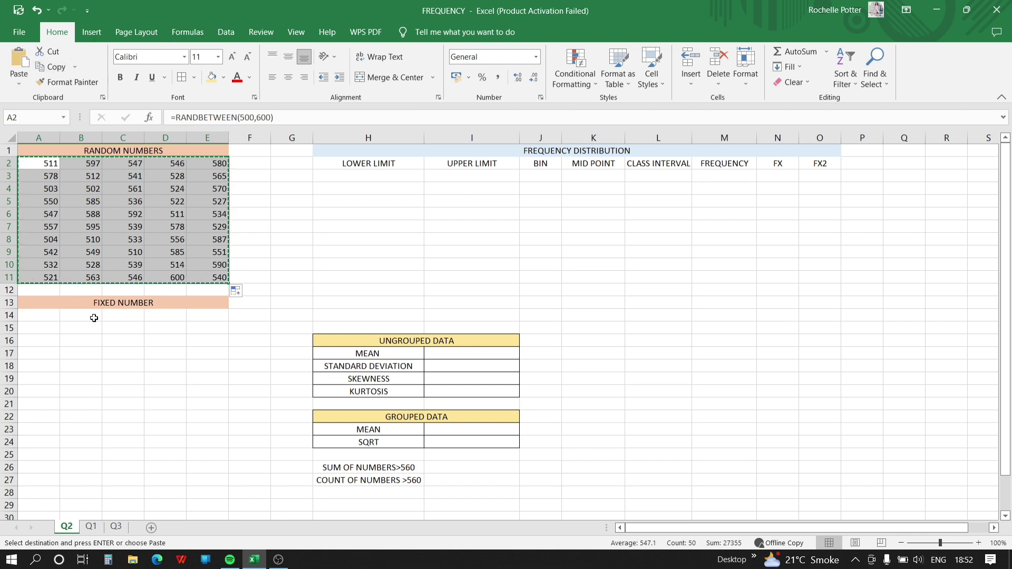
{"action": "left_click", "coordinate": [33, 316]}
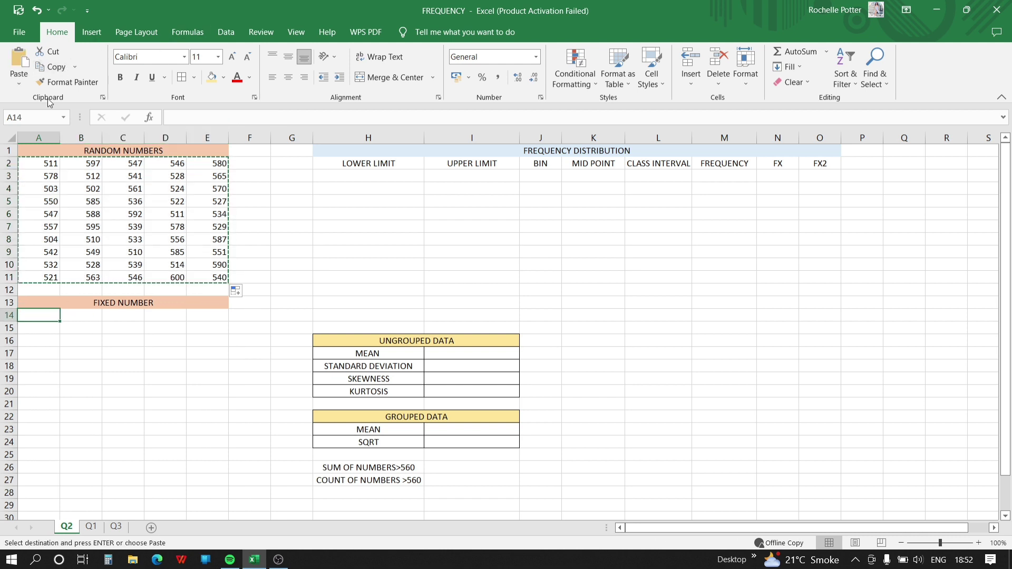
{"action": "left_click", "coordinate": [25, 82]}
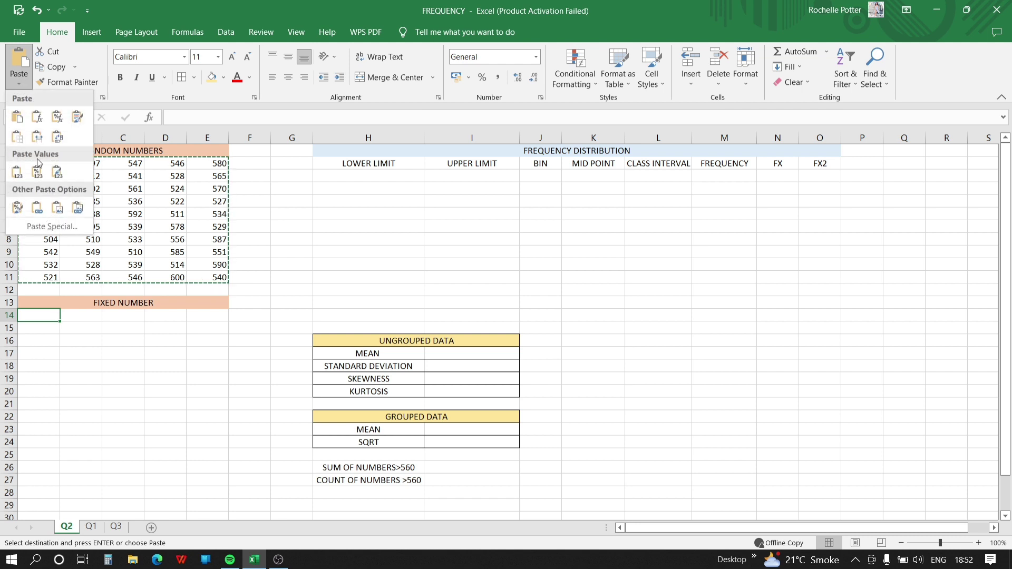
{"action": "left_click", "coordinate": [55, 228]}
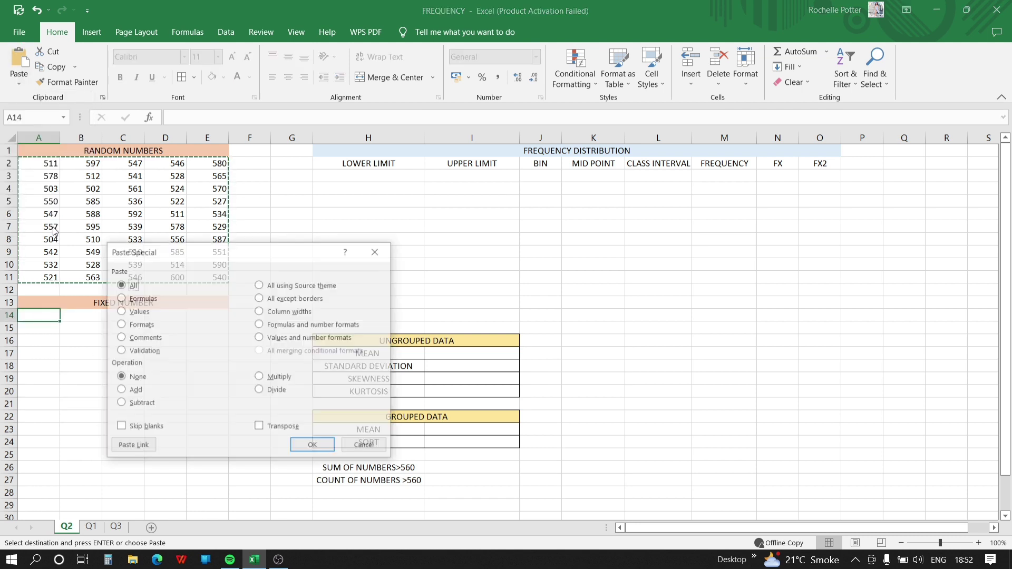
{"action": "left_click", "coordinate": [121, 313]}
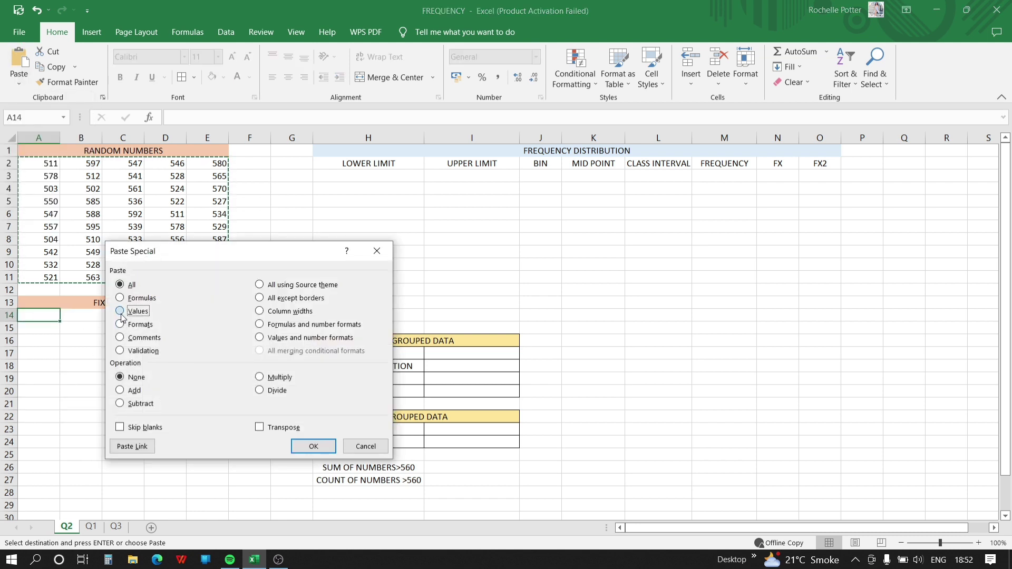
{"action": "left_click", "coordinate": [314, 447]}
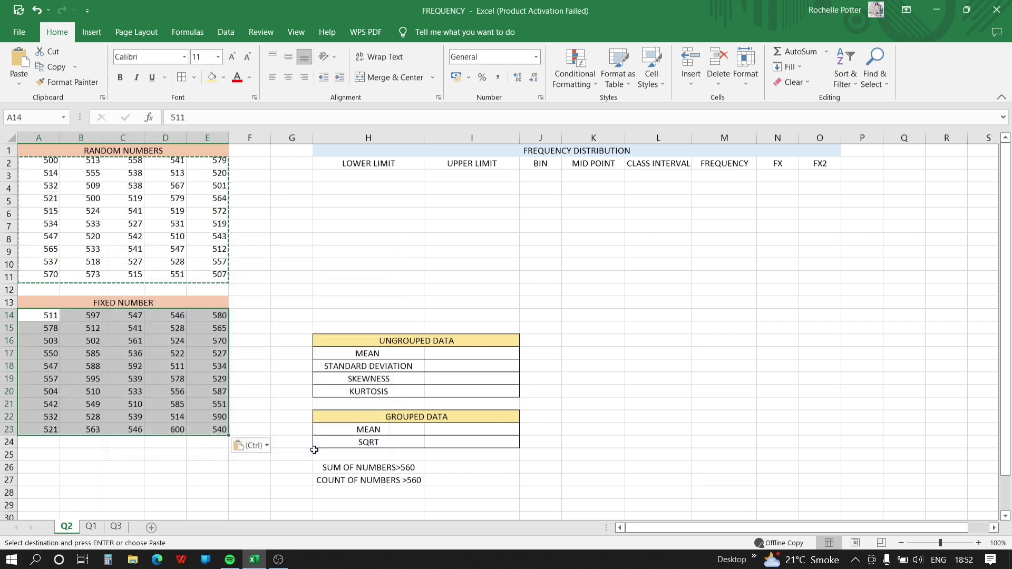
Paste the copied random-number range into the sheet starting at cell H8
{"action": "left_click", "coordinate": [123, 205]}
{"action": "left_click", "coordinate": [391, 245]}
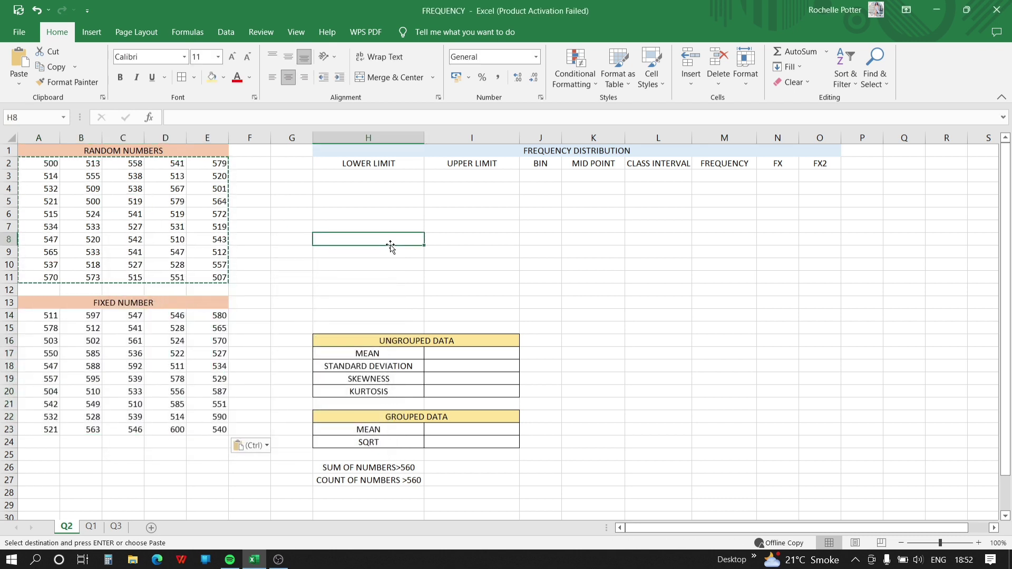
{"action": "key", "text": "Return"}
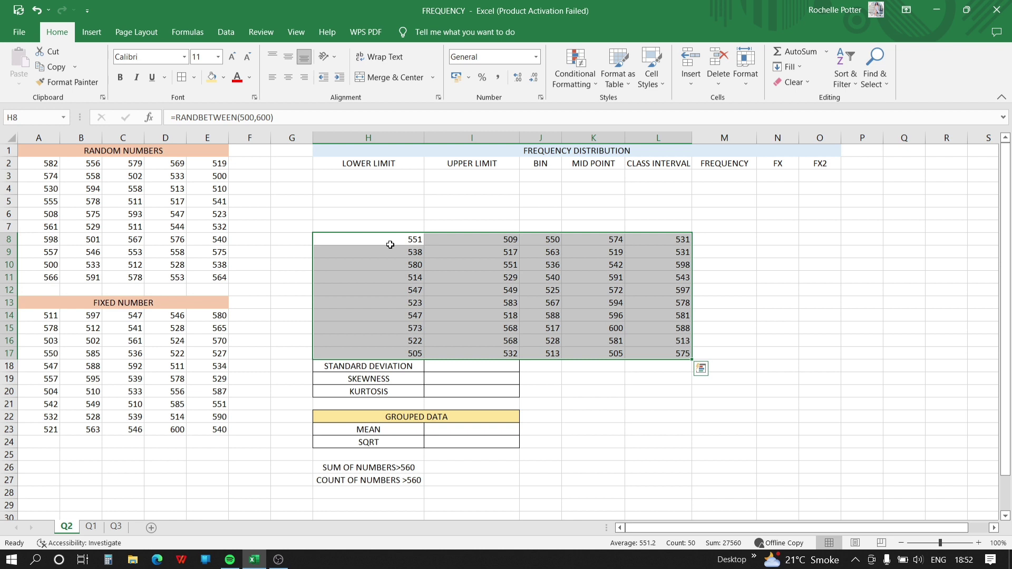
{"action": "key", "text": "Return"}
{"action": "key", "text": "Return"}
{"action": "key", "text": "Return"}
{"action": "key", "text": "Return"}
{"action": "key", "text": "Return"}
{"action": "key", "text": "Return"}
{"action": "key", "text": "Return"}
{"action": "key", "text": "Return"}
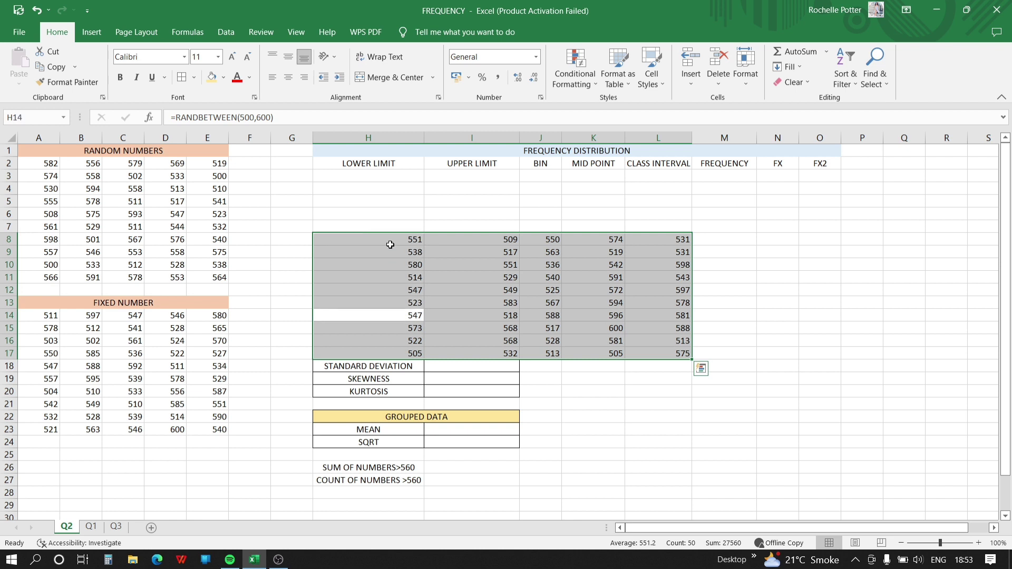
Clear the pasted random numbers from H8:L17, declining to move the block over existing data
{"action": "key", "text": "BackSpace"}
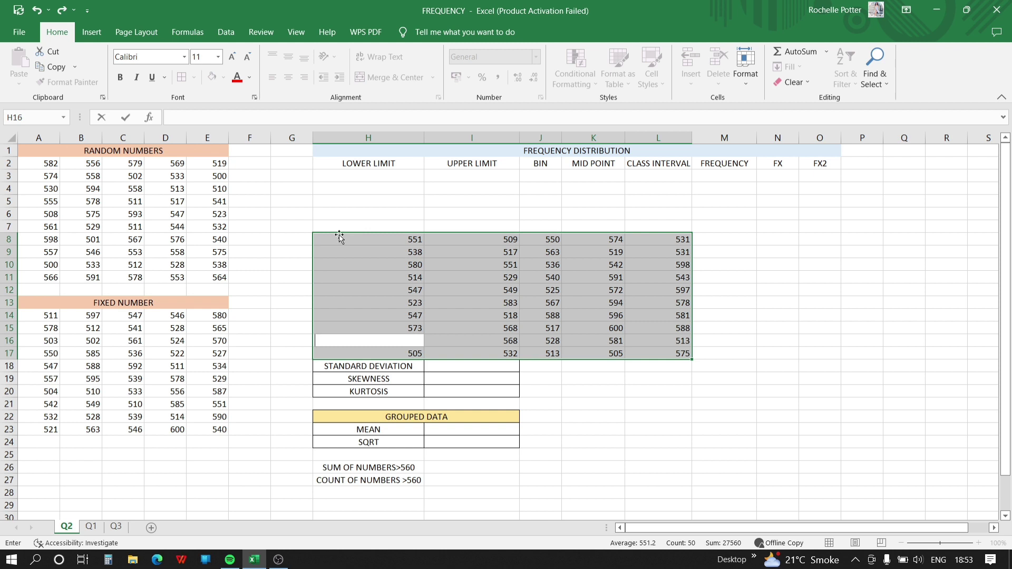
{"action": "left_click_drag", "start_coordinate": [338, 233], "coordinate": [389, 269]}
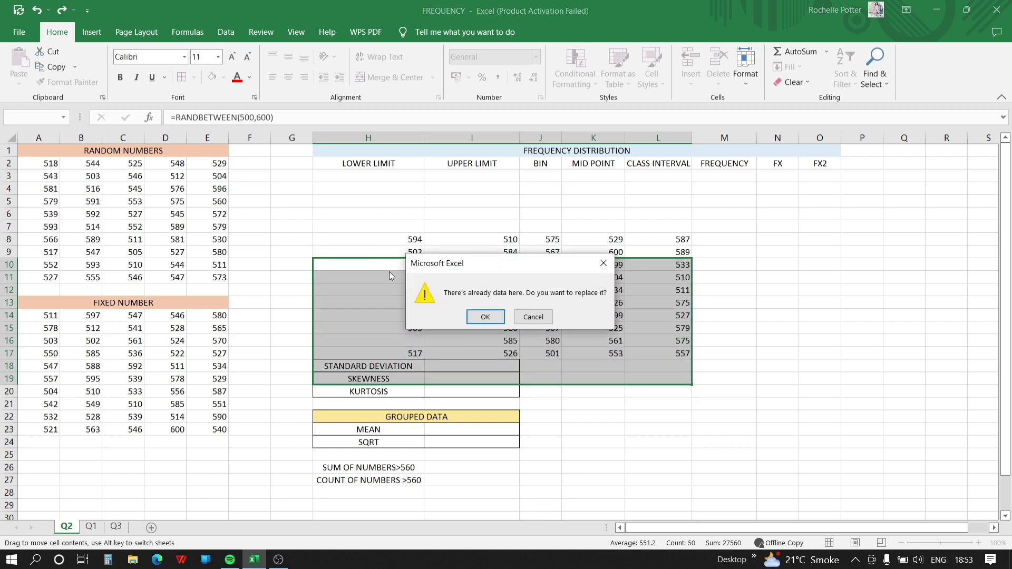
{"action": "left_click", "coordinate": [532, 316]}
{"action": "left_click_drag", "start_coordinate": [411, 246], "coordinate": [673, 351]}
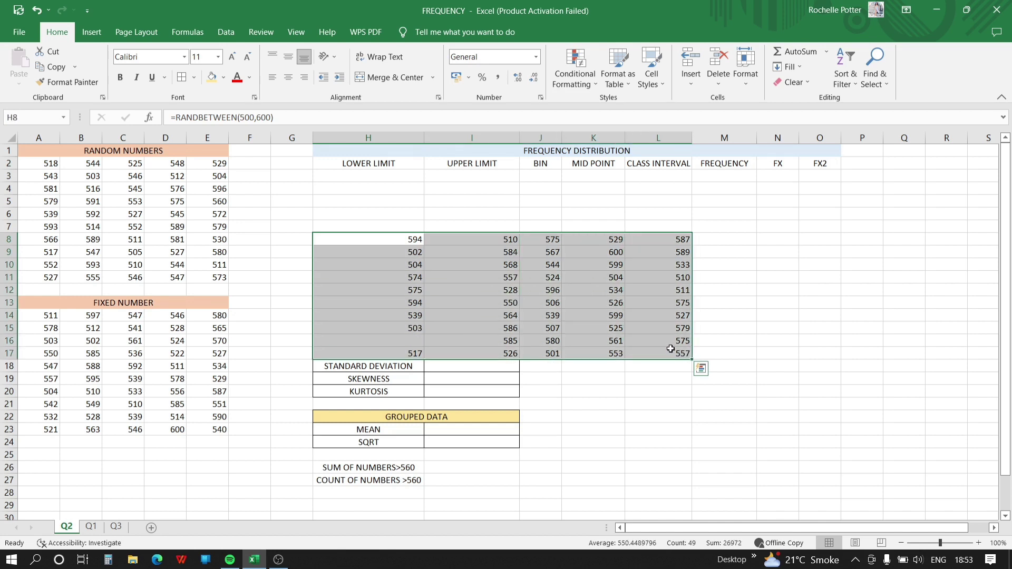
{"action": "key", "text": "Delete"}
{"action": "left_click", "coordinate": [386, 212]}
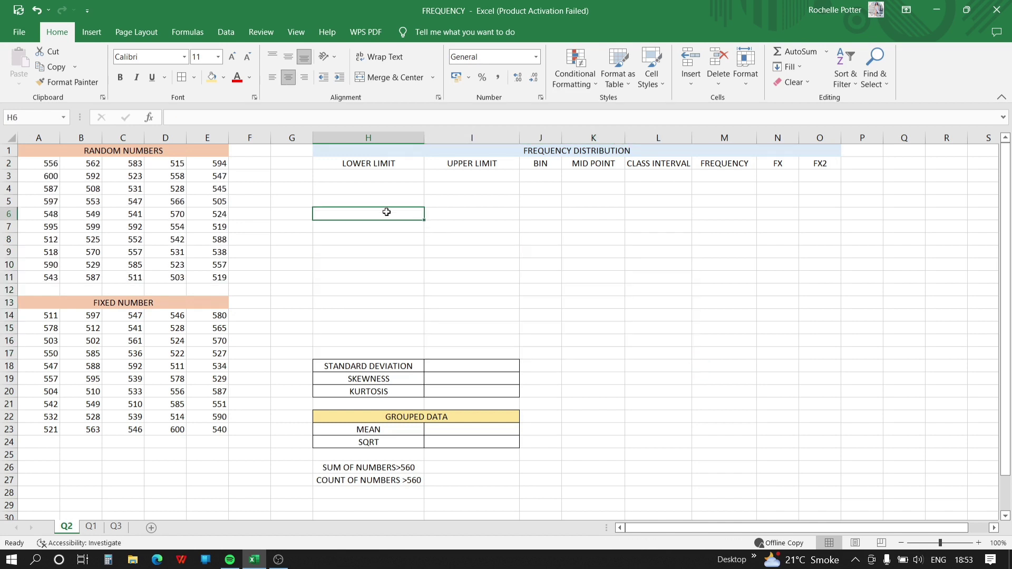
{"action": "key", "text": "Down"}
{"action": "key", "text": "Down"}
{"action": "key", "text": "Down"}
{"action": "key", "text": "Down"}
{"action": "key", "text": "Down"}
{"action": "key", "text": "Down"}
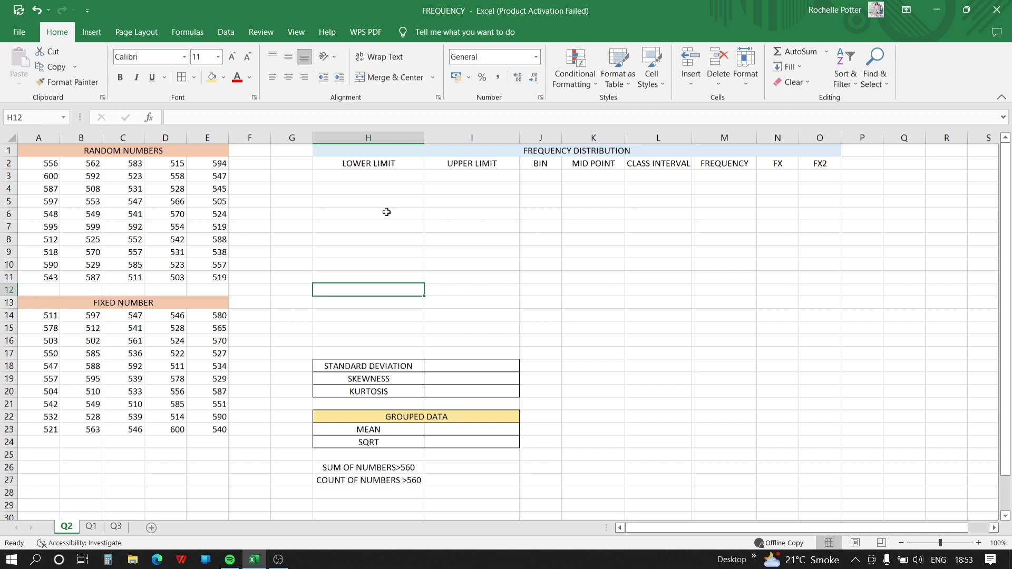
{"action": "type", "text": "\\\\"}
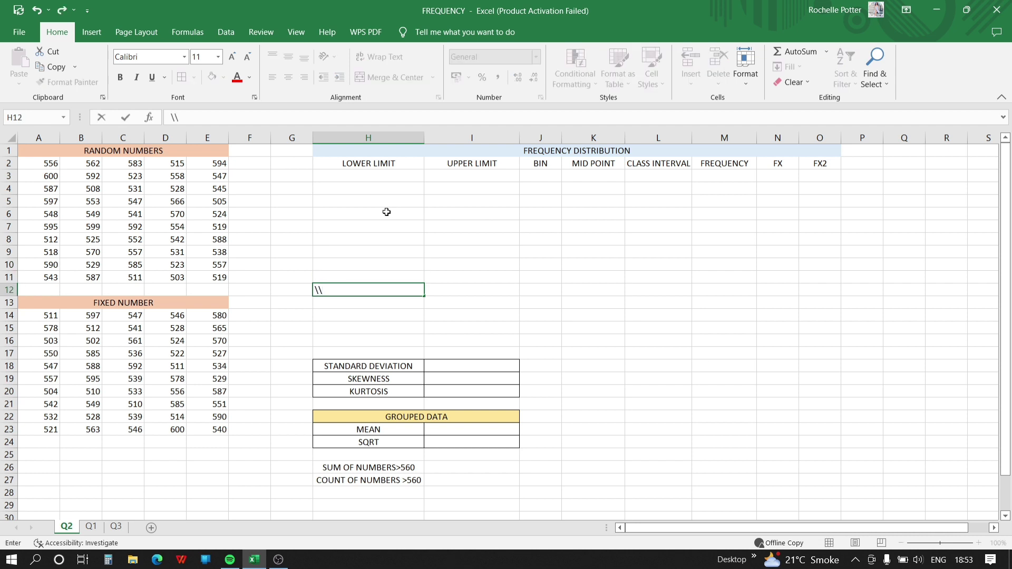
{"action": "key", "text": "BackSpace"}
{"action": "key", "text": "BackSpace"}
{"action": "left_click", "coordinate": [106, 390]}
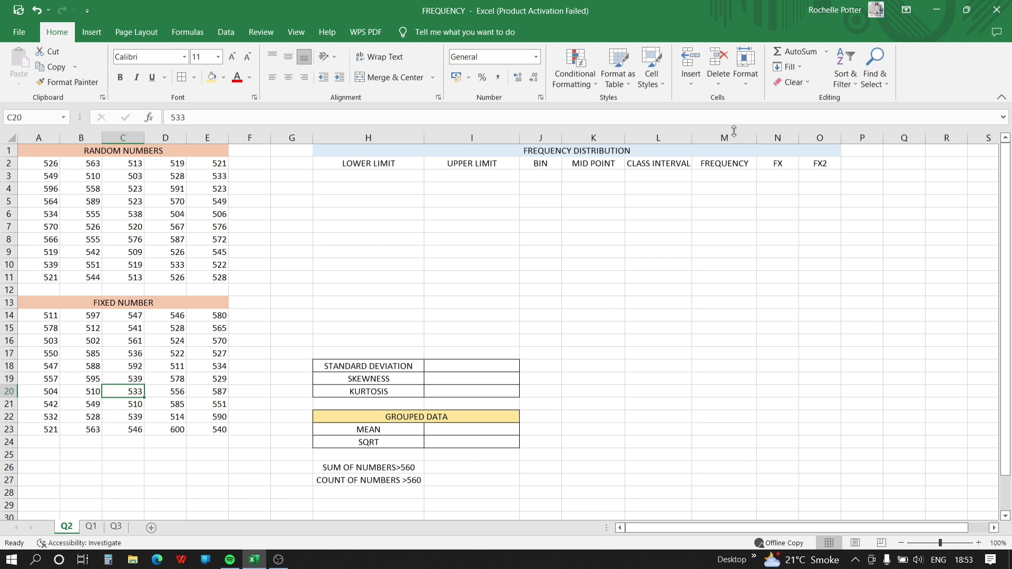
{"action": "left_click", "coordinate": [363, 177]}
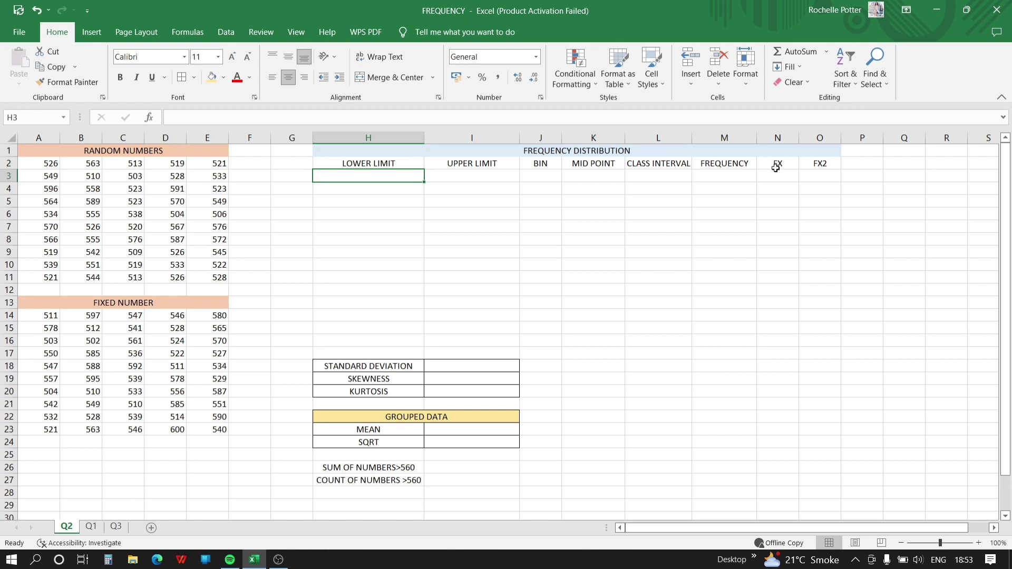
Format the 2 in the FX2 heading in cell O2 as superscript
{"action": "left_click", "coordinate": [827, 166]}
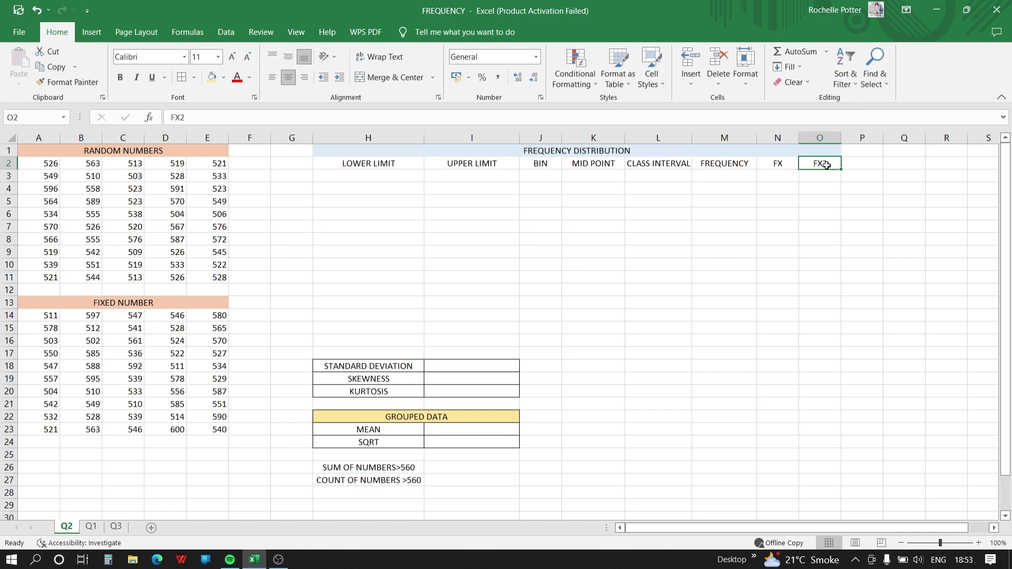
{"action": "double_click", "coordinate": [824, 167]}
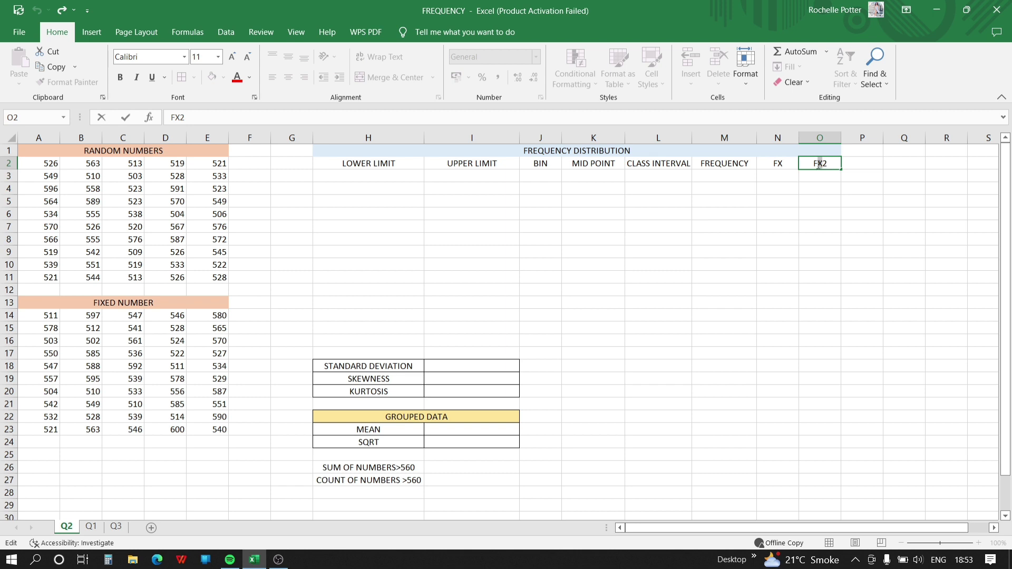
{"action": "left_click_drag", "start_coordinate": [826, 163], "coordinate": [828, 163]}
{"action": "right_click", "coordinate": [827, 163]}
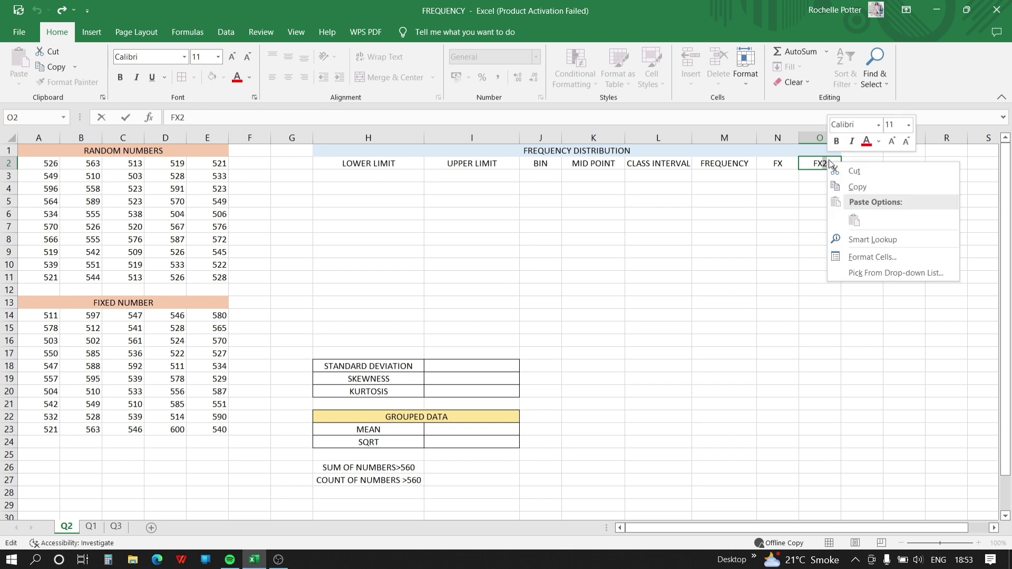
{"action": "left_click", "coordinate": [873, 257]}
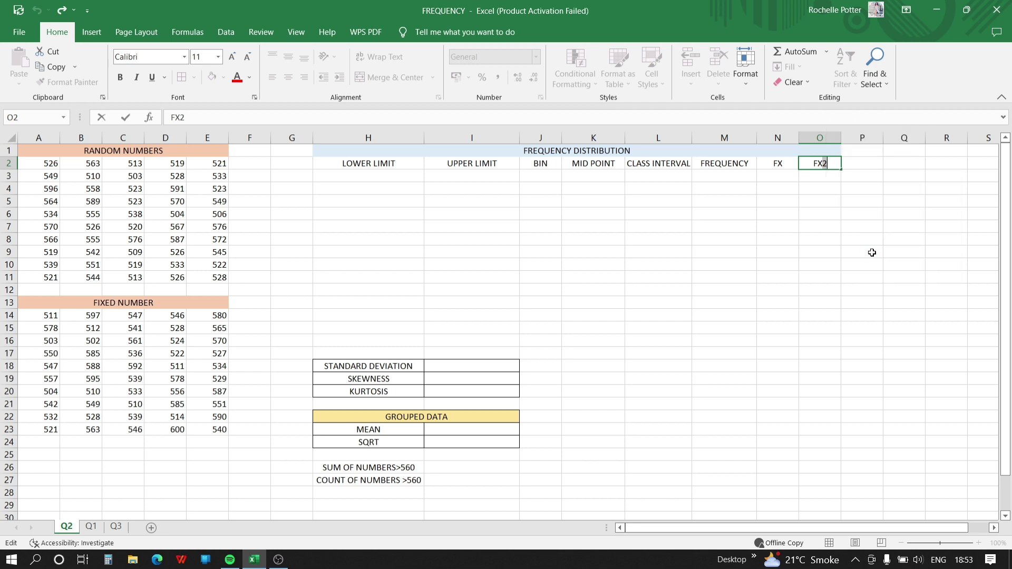
{"action": "left_click", "coordinate": [702, 269]}
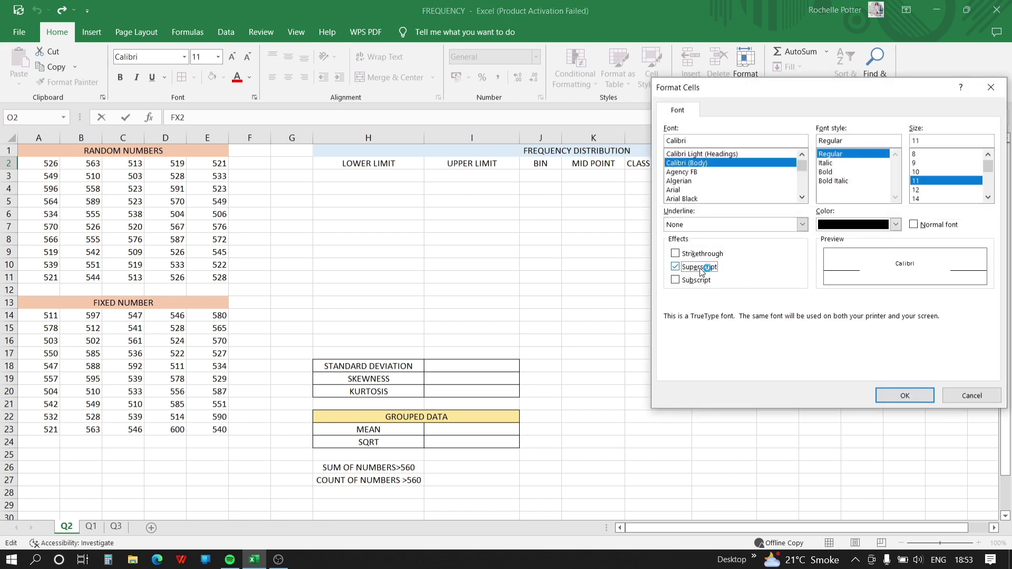
{"action": "left_click", "coordinate": [904, 402]}
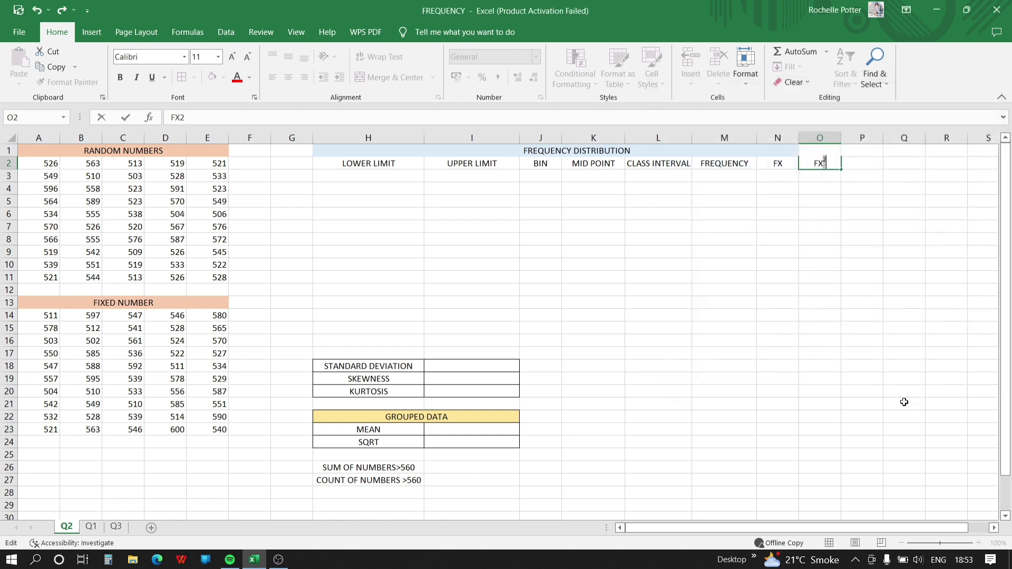
Enter the lower limits 500, 520, 540, 560 and 580 in H3:H7, followed by the label TOTAL in H8
{"action": "left_click", "coordinate": [355, 176]}
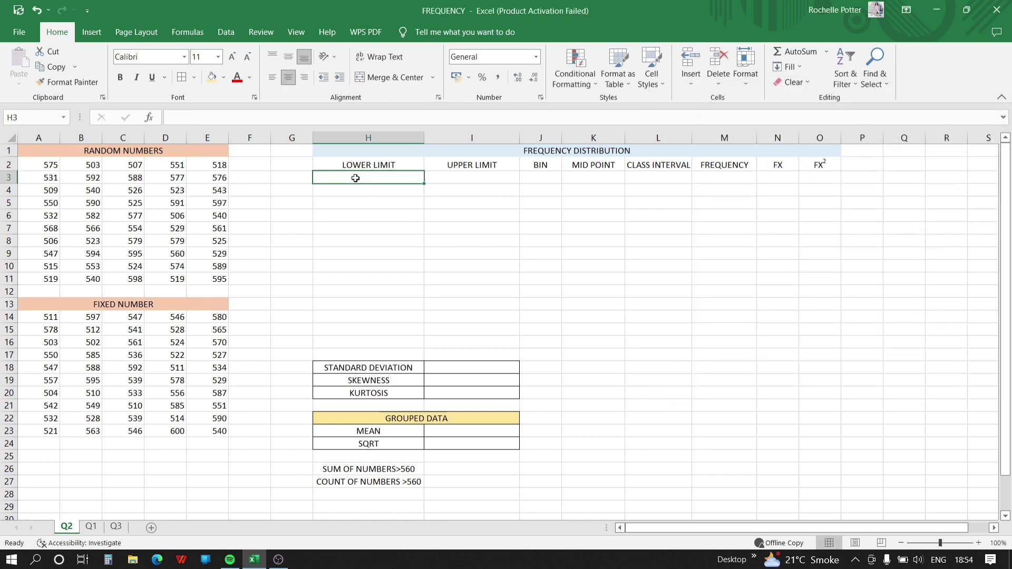
{"action": "type", "text": "500"}
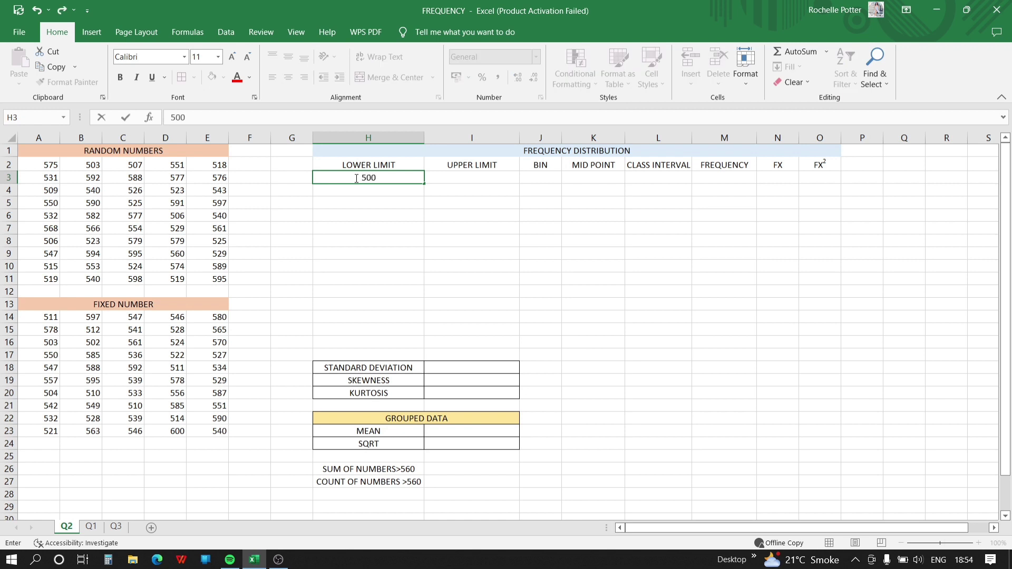
{"action": "key", "text": "Return"}
{"action": "type", "text": "52"}
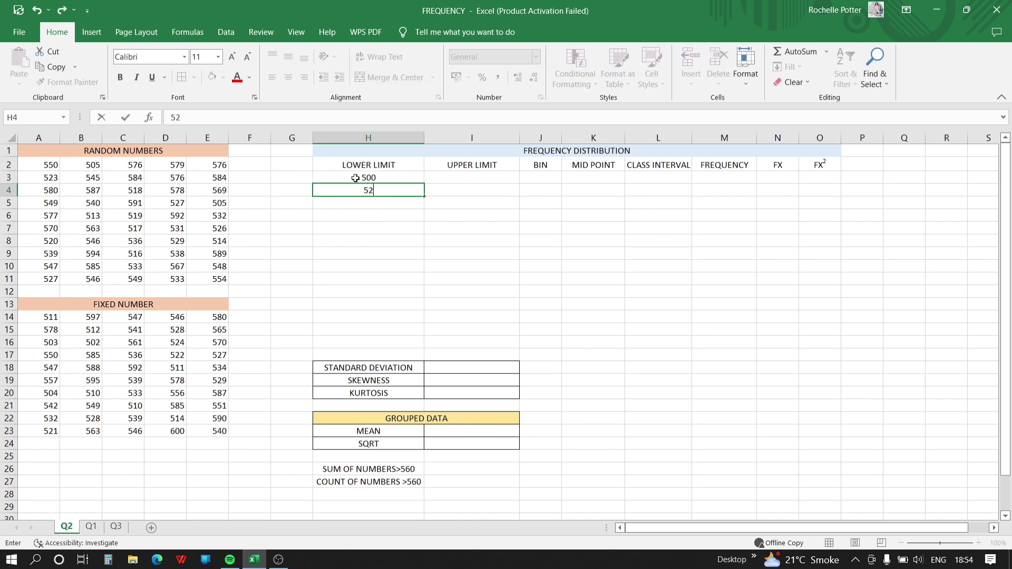
{"action": "type", "text": "0"}
{"action": "key", "text": "Return"}
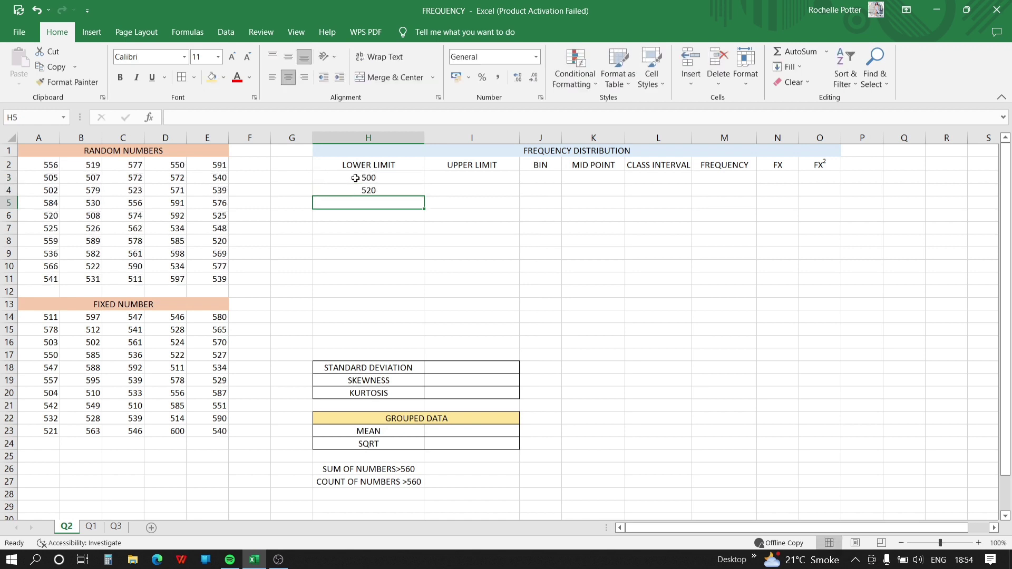
{"action": "type", "text": "540"}
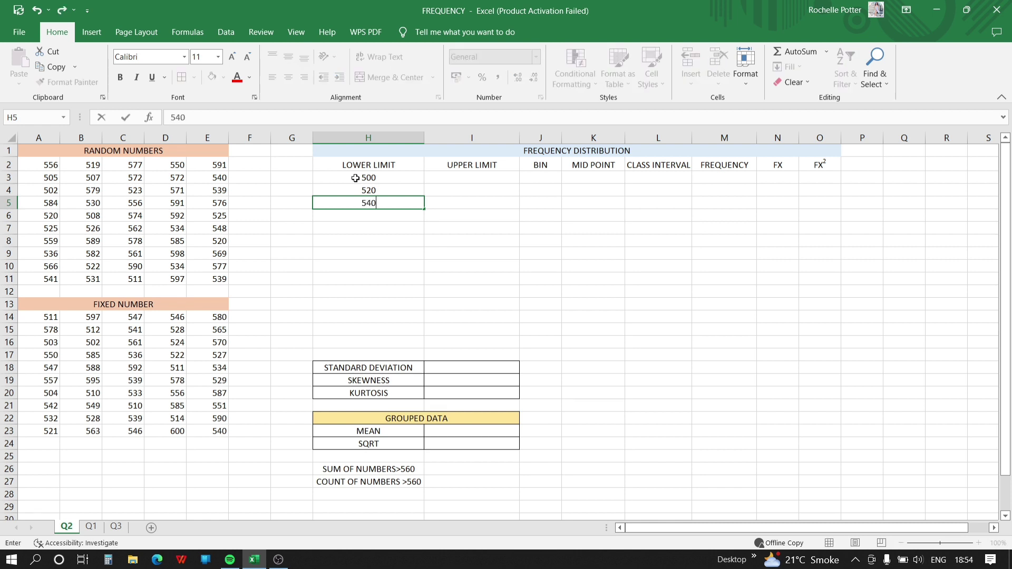
{"action": "key", "text": "Return"}
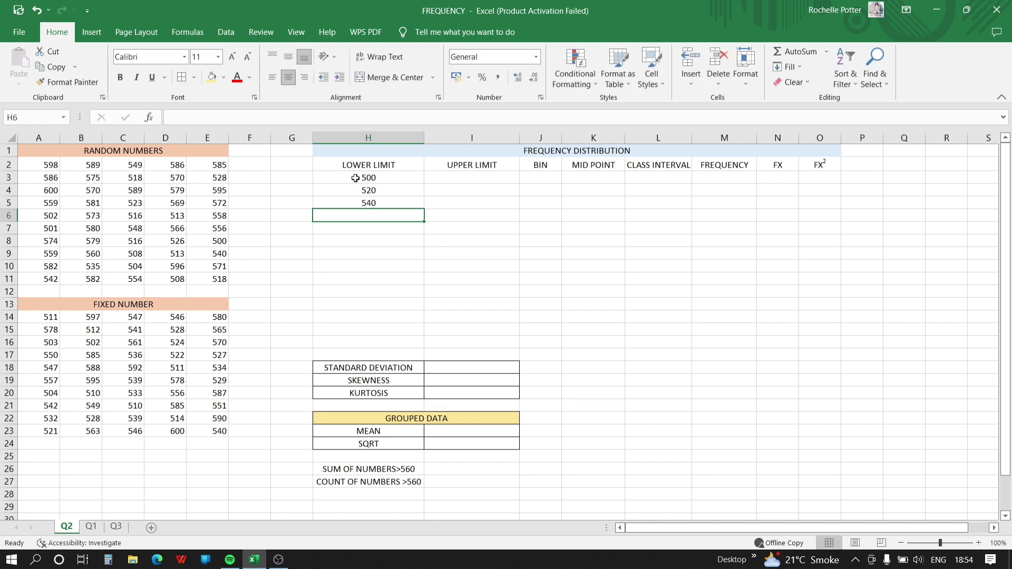
{"action": "type", "text": "560"}
{"action": "key", "text": "Return"}
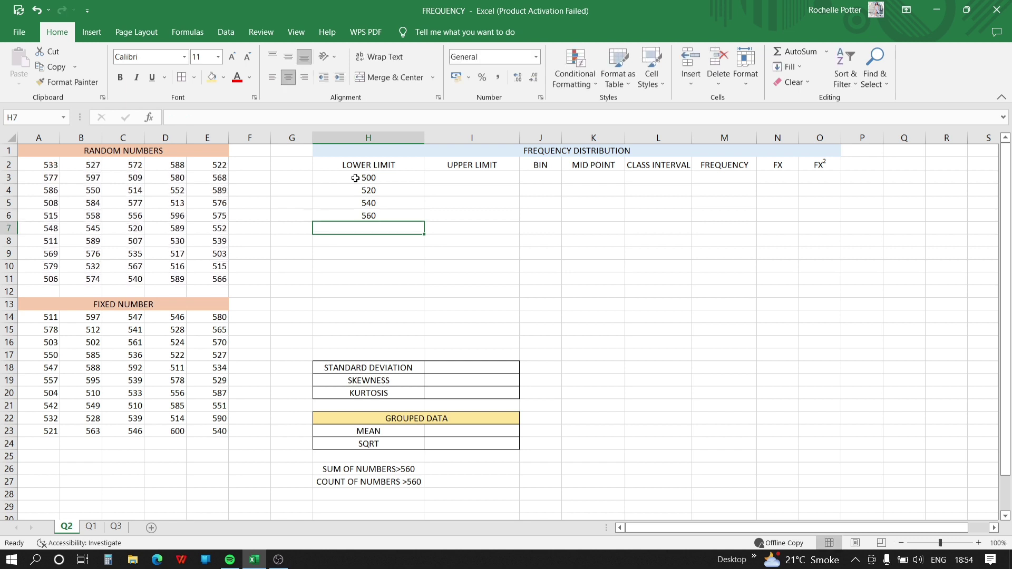
{"action": "type", "text": "58"}
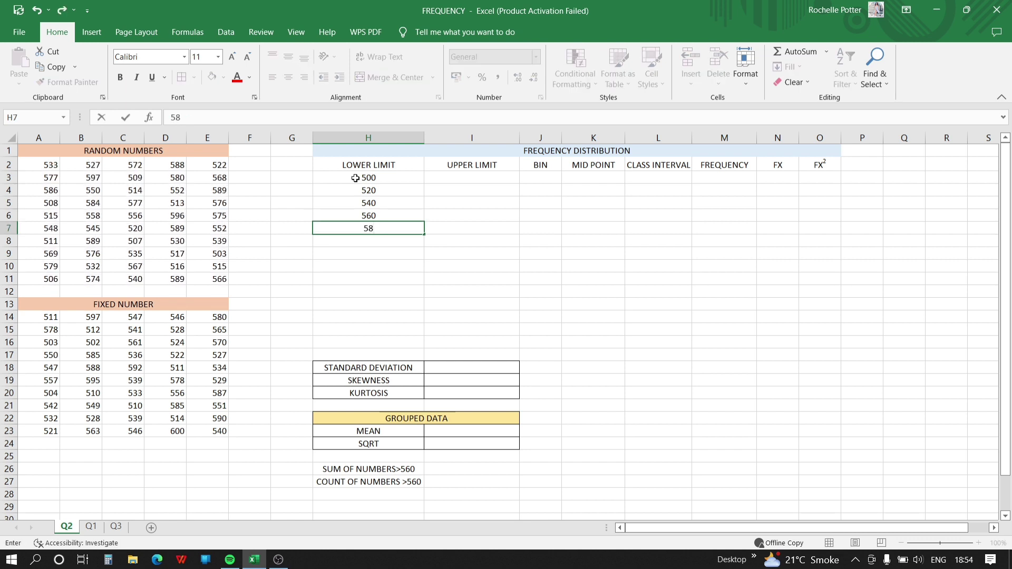
{"action": "type", "text": "0"}
{"action": "key", "text": "Return"}
{"action": "type", "text": "TOTAL"}
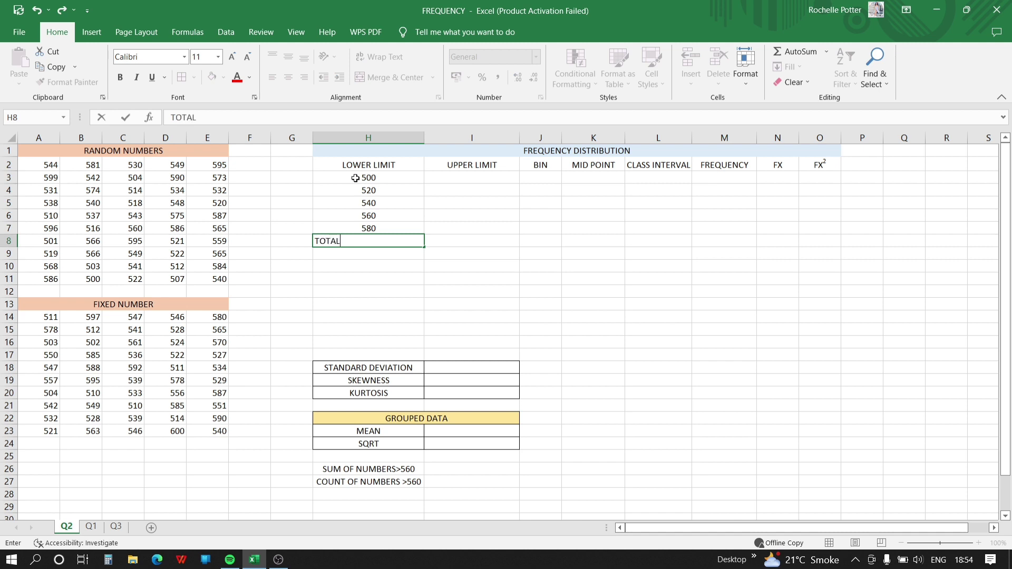
{"action": "key", "text": "Tab"}
Enter the upper limits 520, 540, 560, 580 and 600 in I3:I7
{"action": "key", "text": "Up"}
{"action": "key", "text": "Up"}
{"action": "key", "text": "Up"}
{"action": "key", "text": "Up"}
{"action": "key", "text": "Up"}
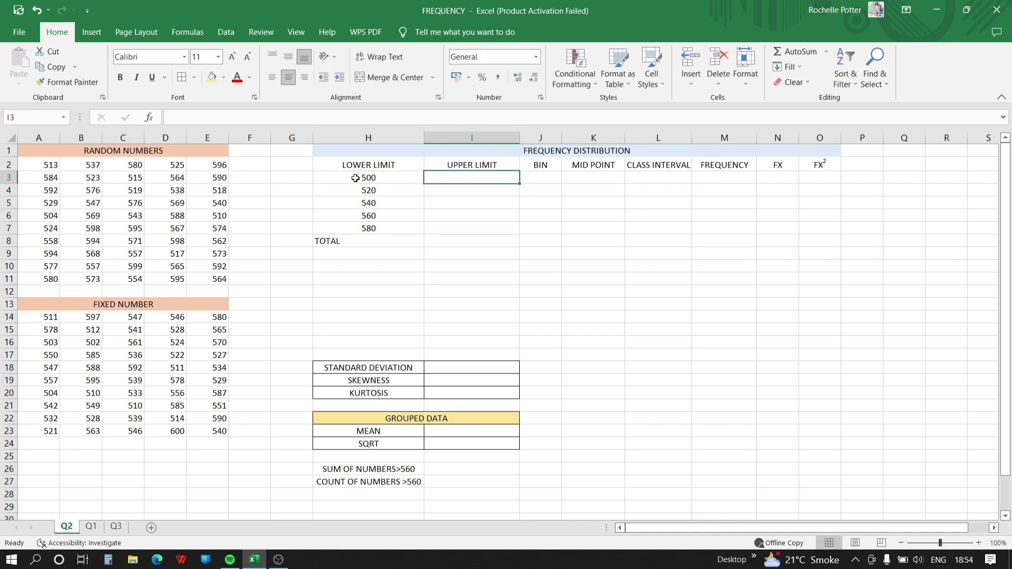
{"action": "type", "text": "52"}
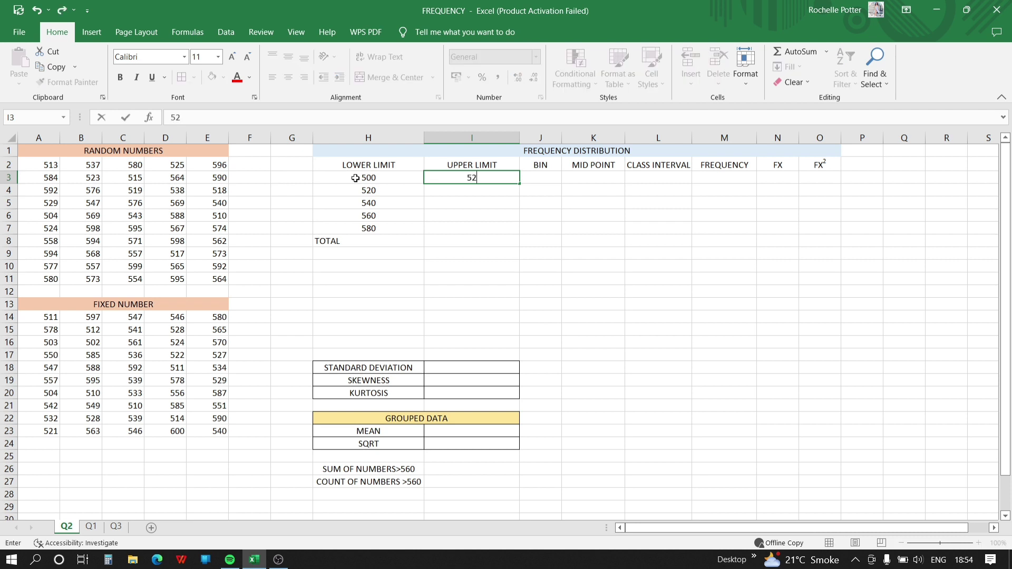
{"action": "type", "text": "0"}
{"action": "key", "text": "Return"}
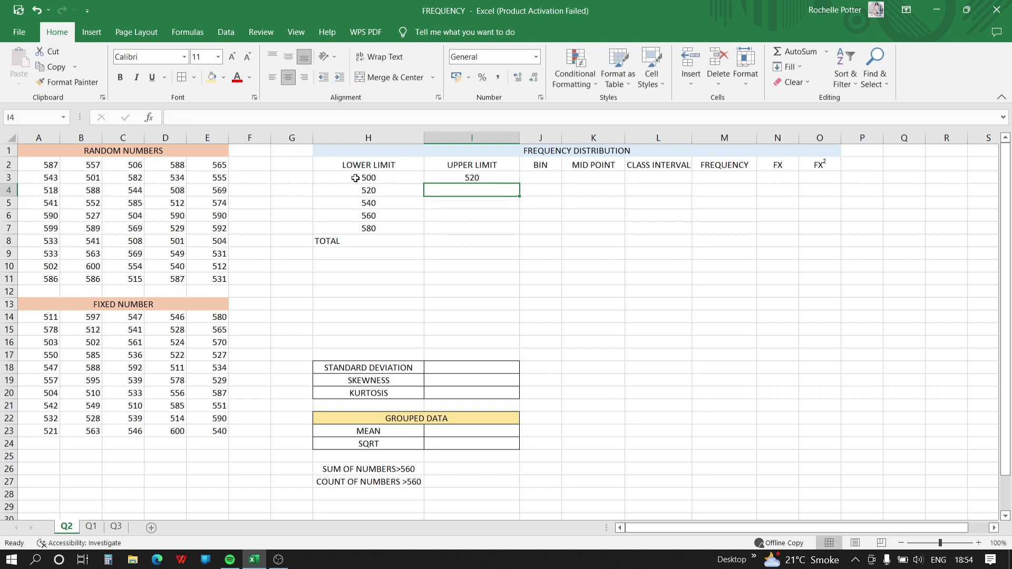
{"action": "type", "text": "540"}
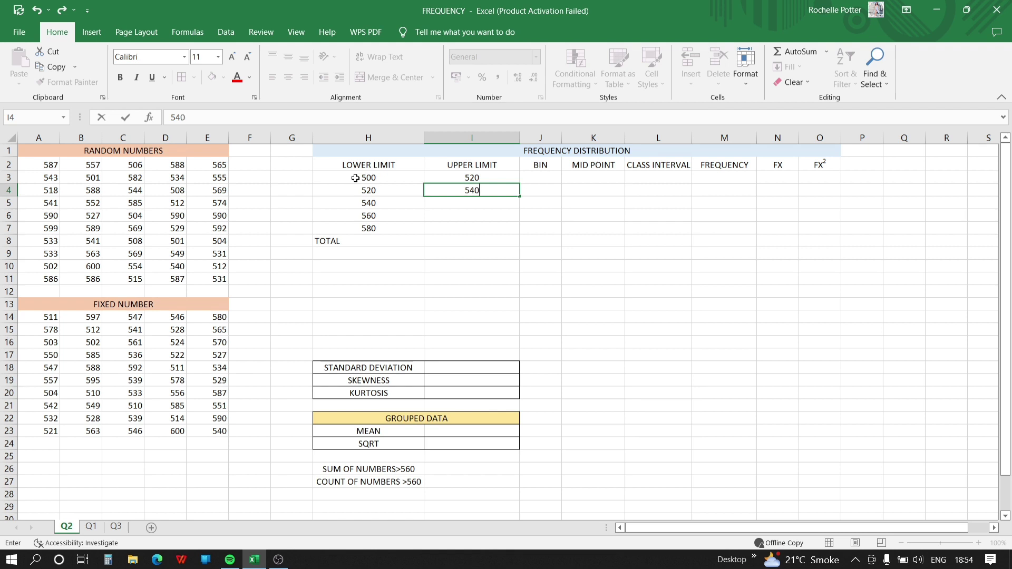
{"action": "key", "text": "Return"}
{"action": "type", "text": "560"}
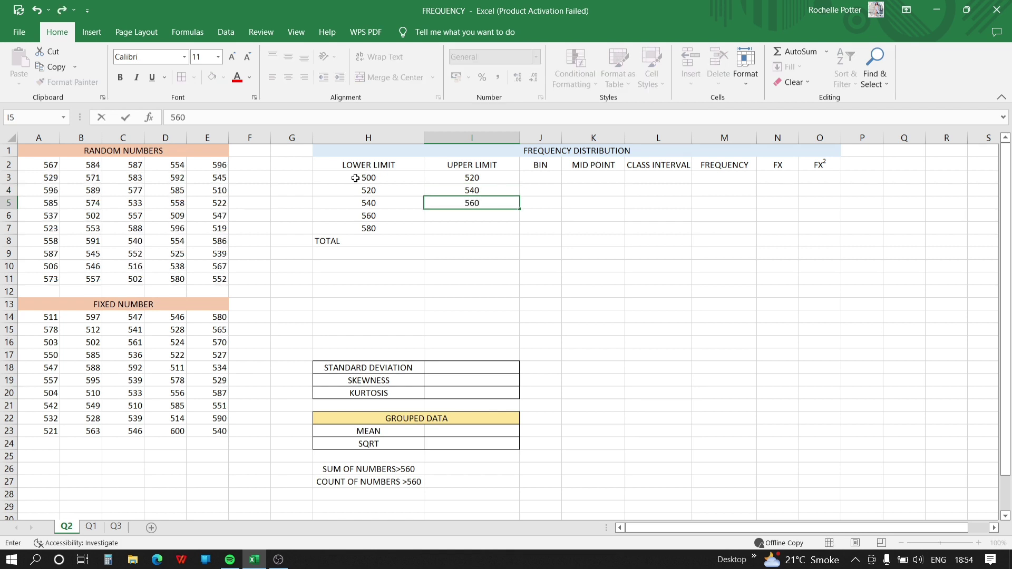
{"action": "key", "text": "Return"}
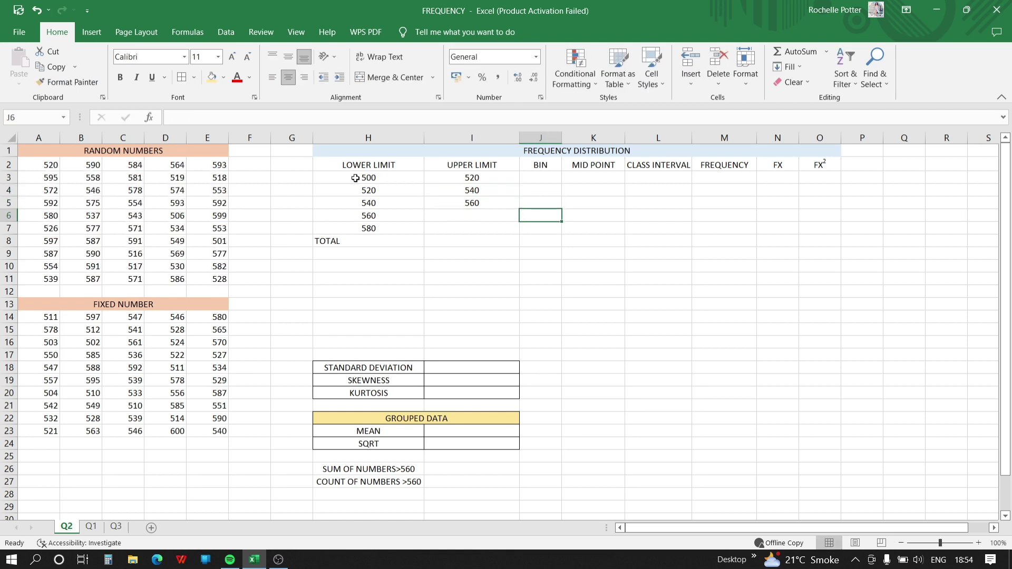
{"action": "type", "text": "580"}
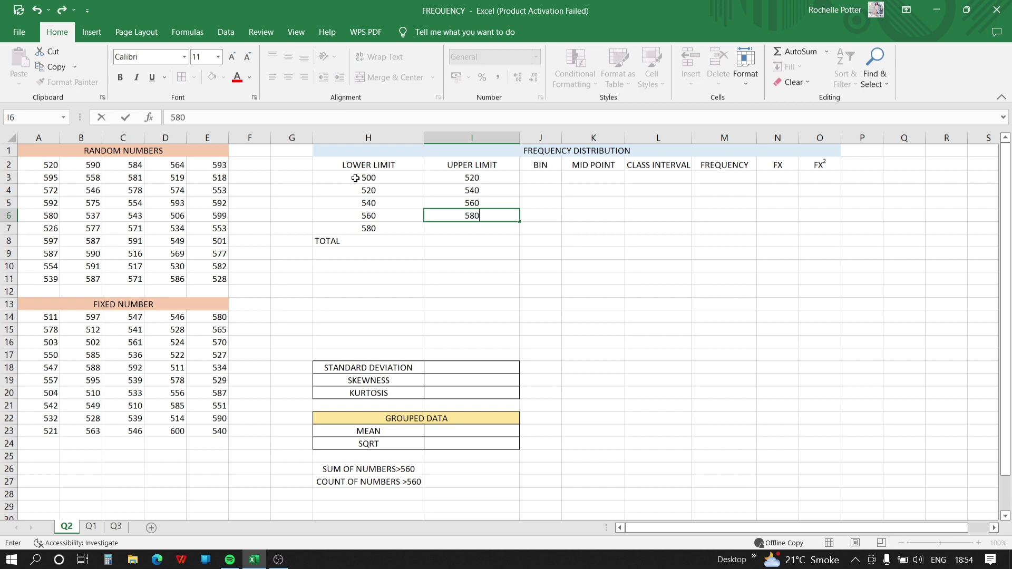
{"action": "key", "text": "Return"}
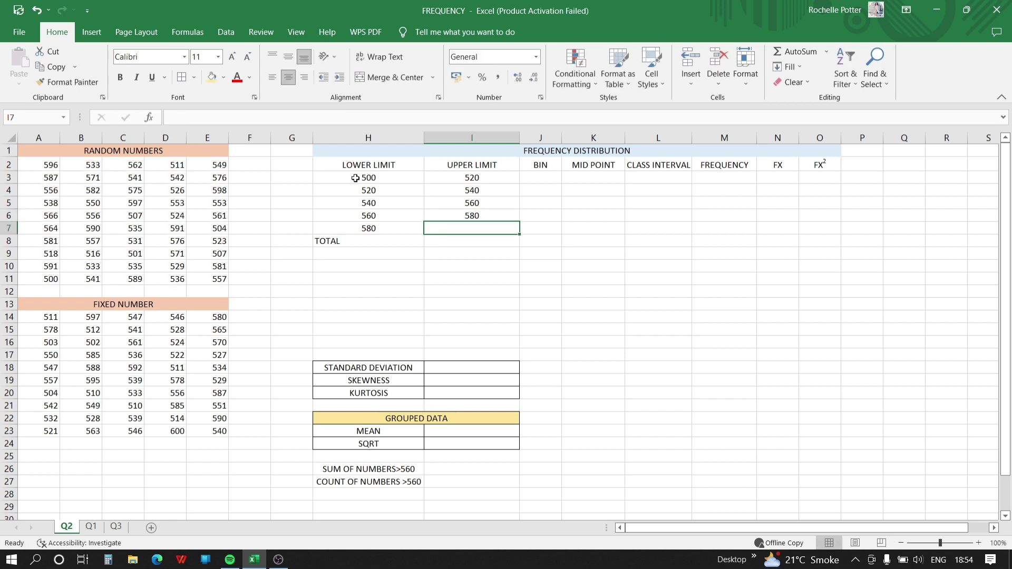
{"action": "type", "text": "600"}
{"action": "key", "text": "Tab"}
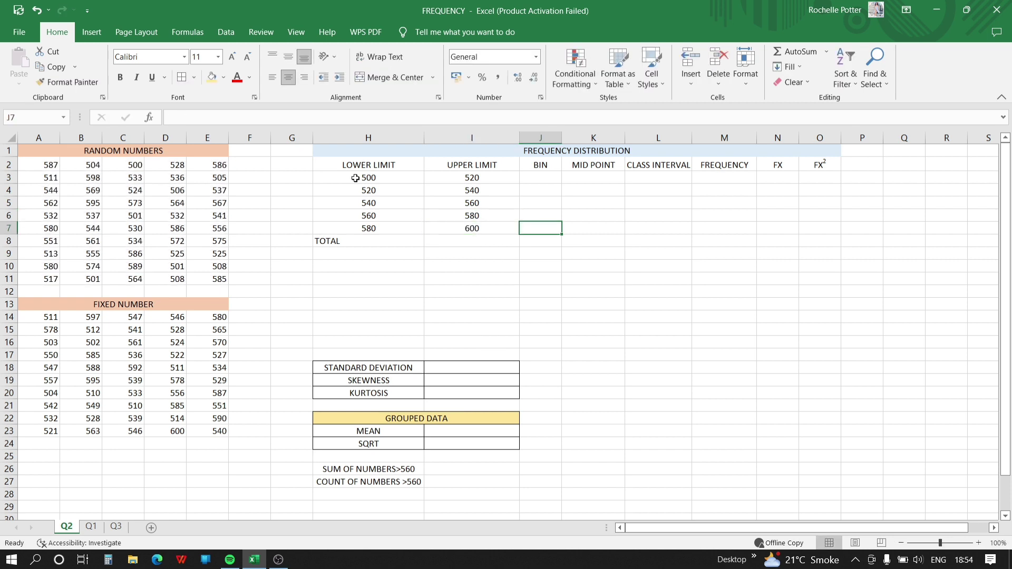
Enter the formula =I3-1 in J3 as the first BIN value
{"action": "key", "text": "Up"}
{"action": "key", "text": "Up"}
{"action": "key", "text": "Up"}
{"action": "key", "text": "Up"}
{"action": "key", "text": "Up"}
{"action": "key", "text": "Down"}
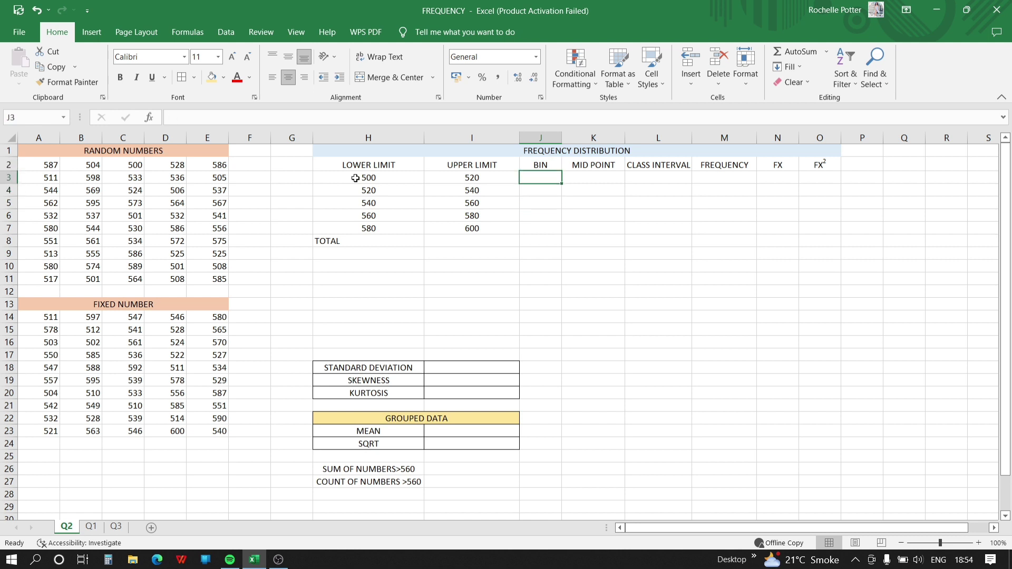
{"action": "type", "text": "="}
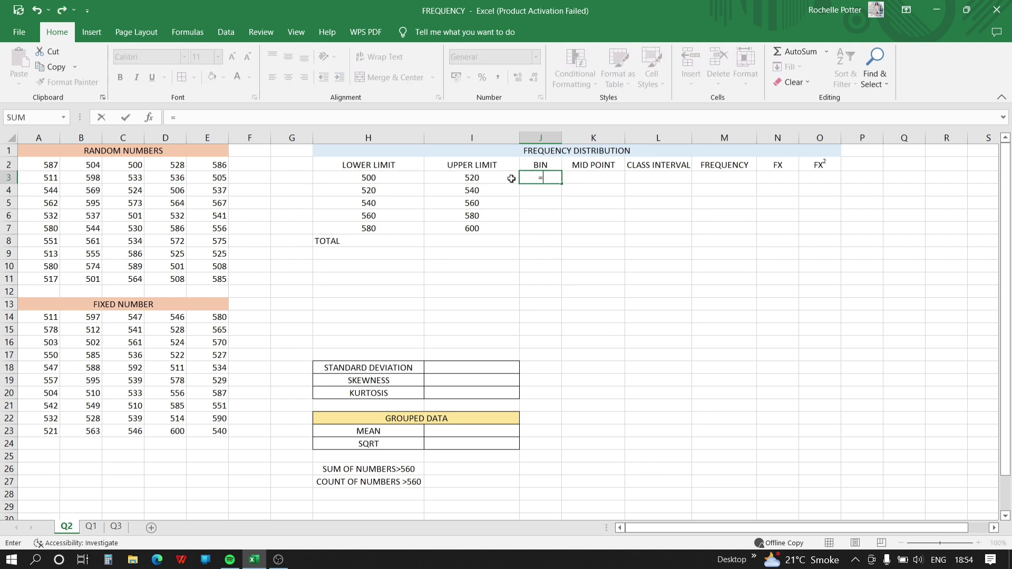
{"action": "left_click", "coordinate": [494, 179]}
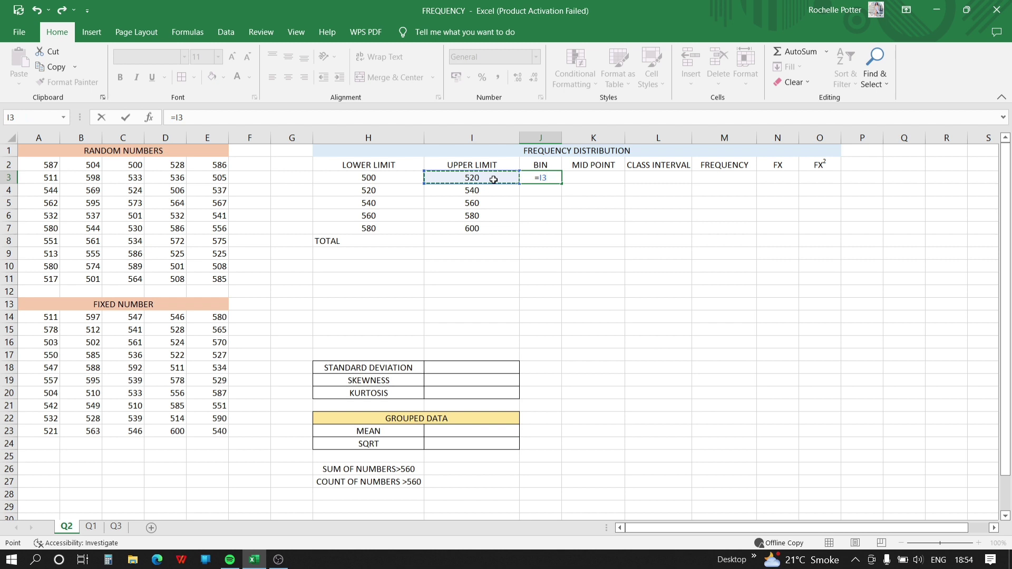
{"action": "type", "text": "-1"}
{"action": "key", "text": "Return"}
Fill the J3 bin formula down through J6 and enter 600 as the last bin in J7
{"action": "left_click", "coordinate": [532, 179]}
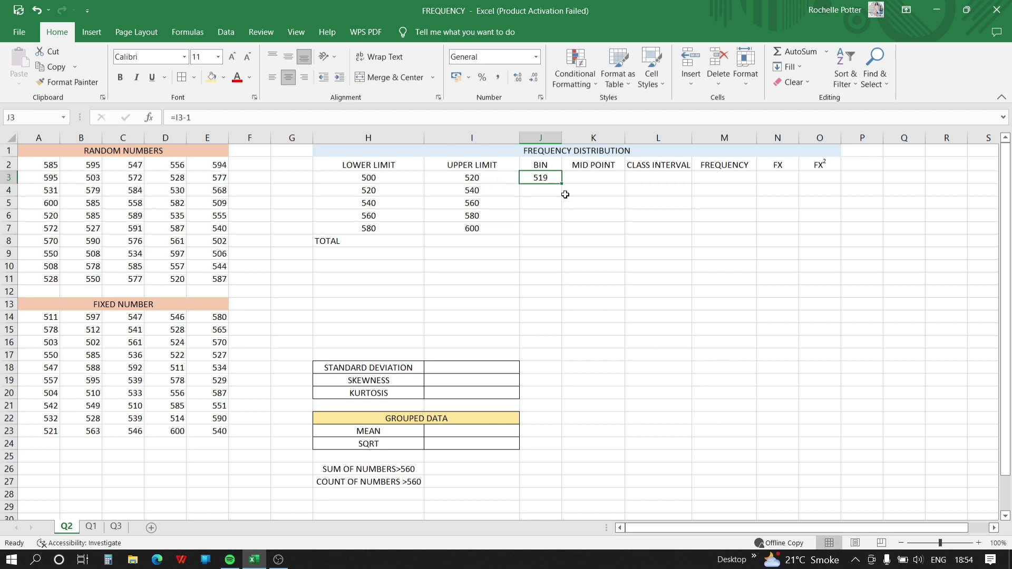
{"action": "left_click_drag", "start_coordinate": [563, 183], "coordinate": [562, 221]}
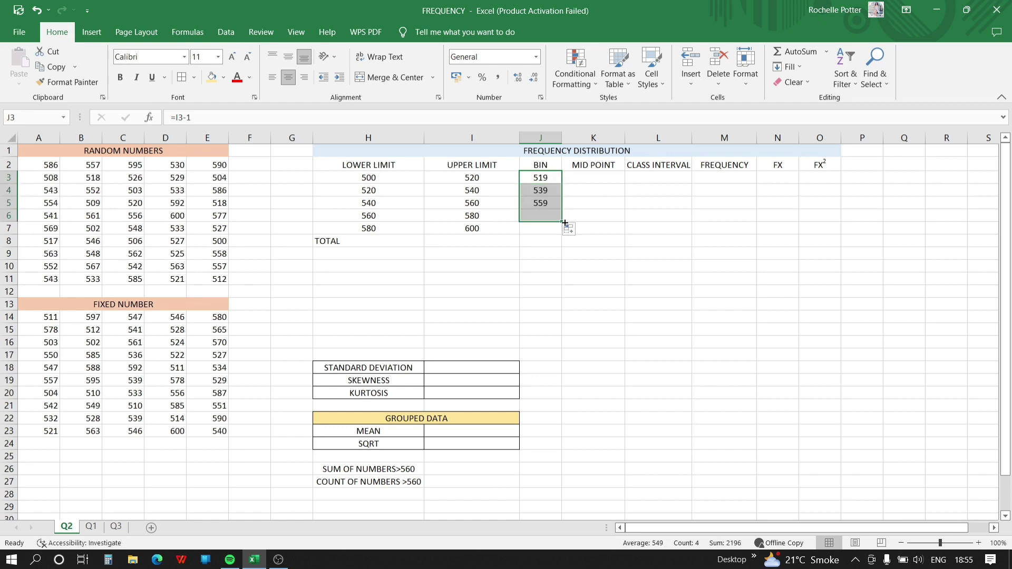
{"action": "left_click", "coordinate": [540, 228]}
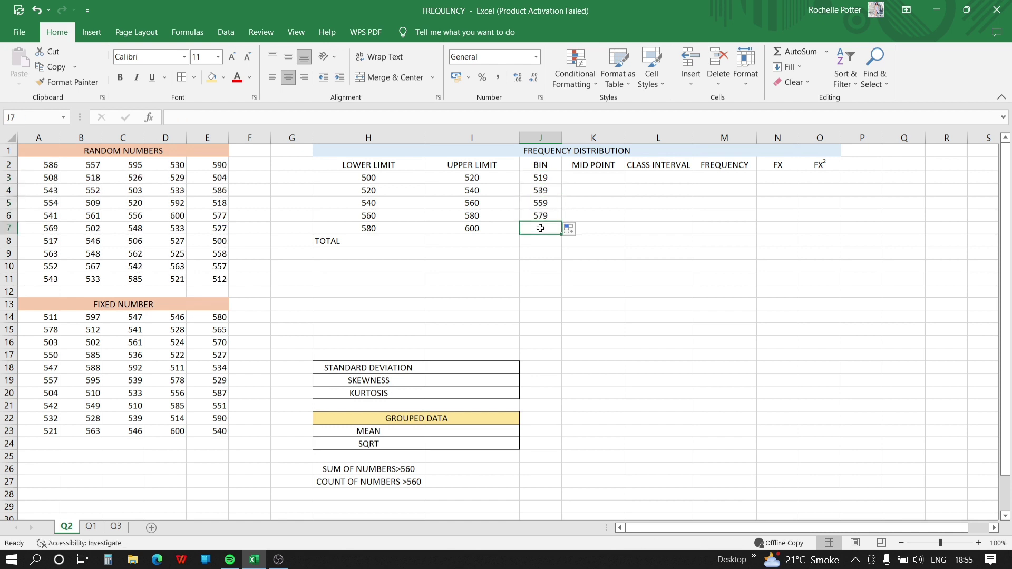
{"action": "type", "text": "600"}
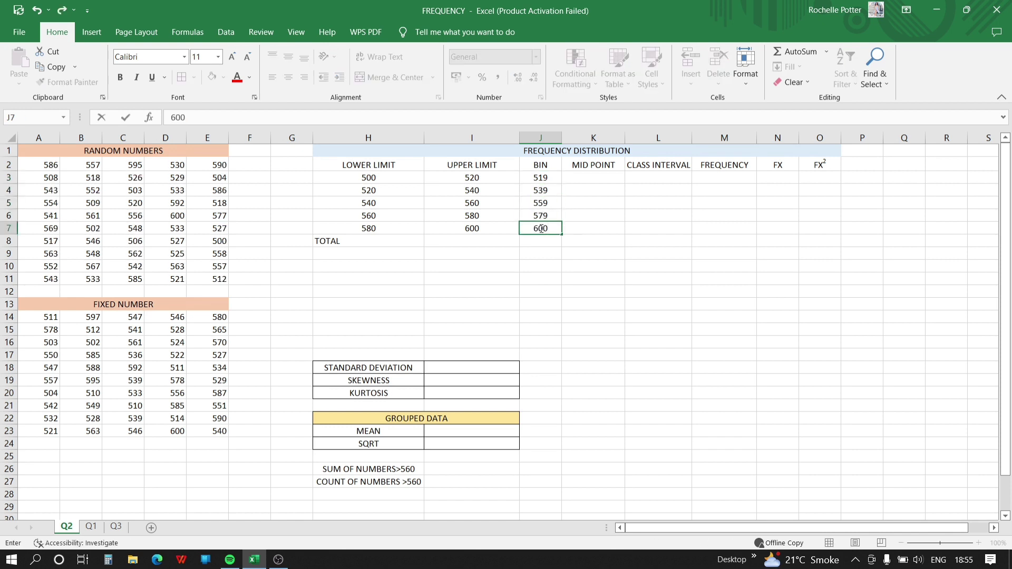
Calculate the mid points in K3:K7 by entering =AVERAGE(H3,I3) in K3 and filling it down
{"action": "left_click", "coordinate": [589, 178]}
{"action": "type", "text": "="}
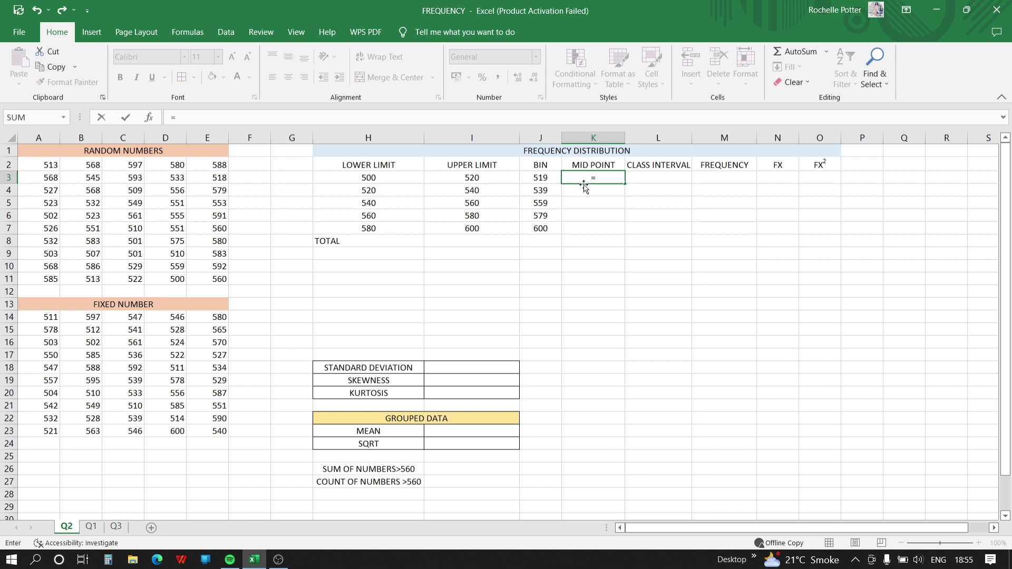
{"action": "type", "text": "AVERGAE"}
{"action": "key", "text": "BackSpace"}
{"action": "key", "text": "BackSpace"}
{"action": "key", "text": "BackSpace"}
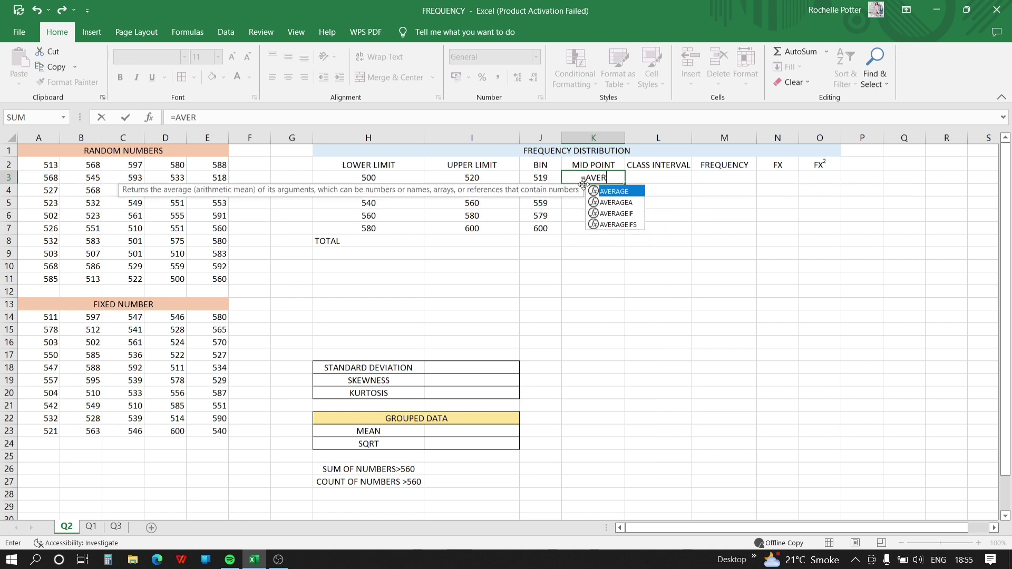
{"action": "type", "text": "AGE"}
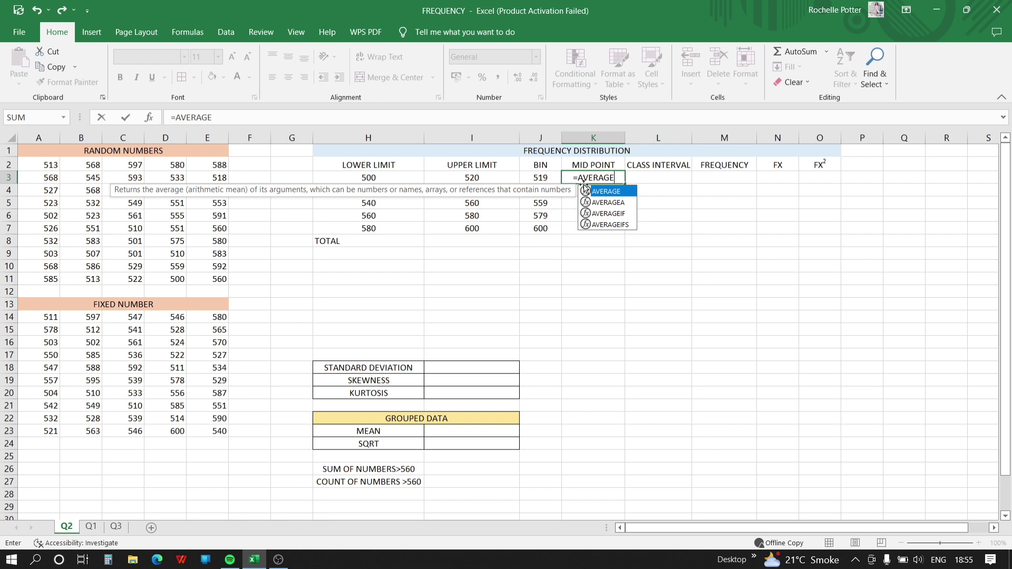
{"action": "type", "text": "("}
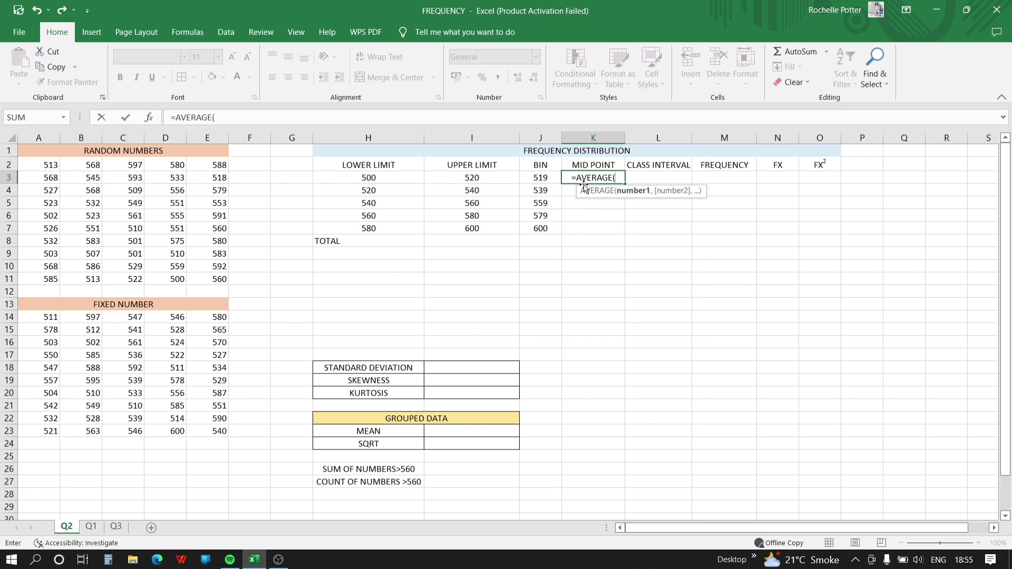
{"action": "left_click", "coordinate": [399, 178]}
{"action": "type", "text": ","}
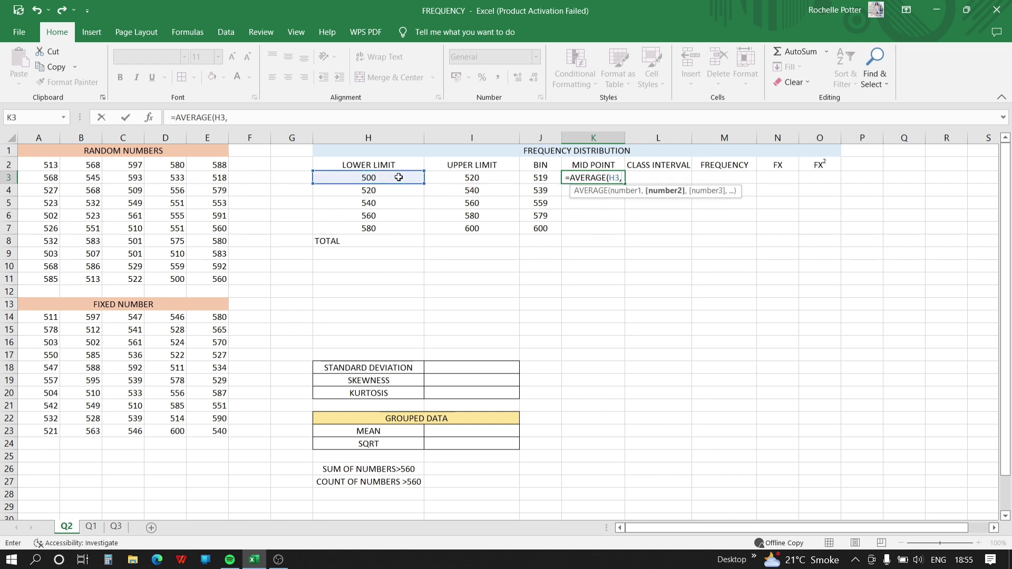
{"action": "left_click", "coordinate": [465, 183]}
{"action": "type", "text": ")"}
{"action": "key", "text": "Return"}
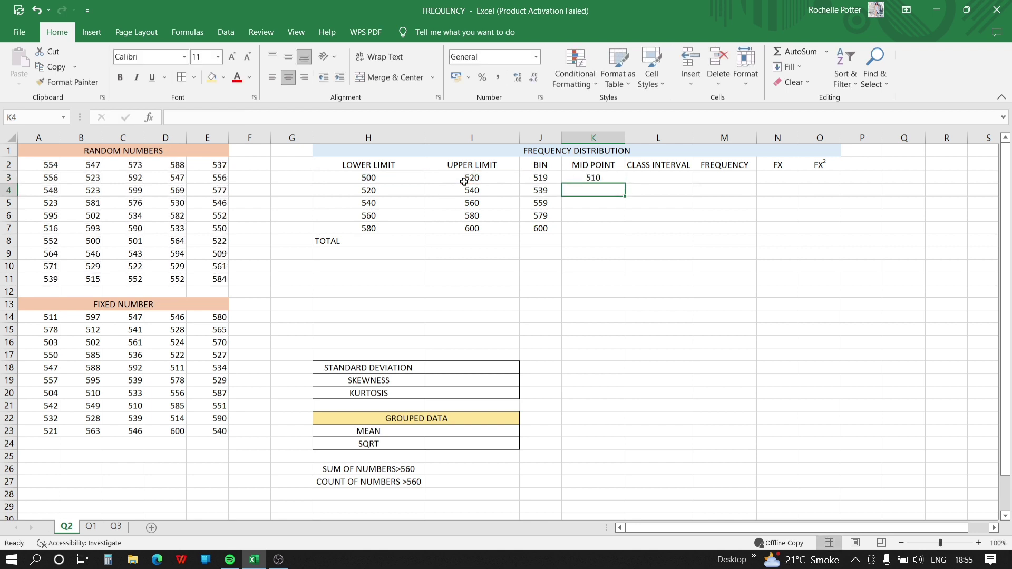
{"action": "left_click", "coordinate": [609, 176]}
{"action": "left_click_drag", "start_coordinate": [624, 183], "coordinate": [629, 229]}
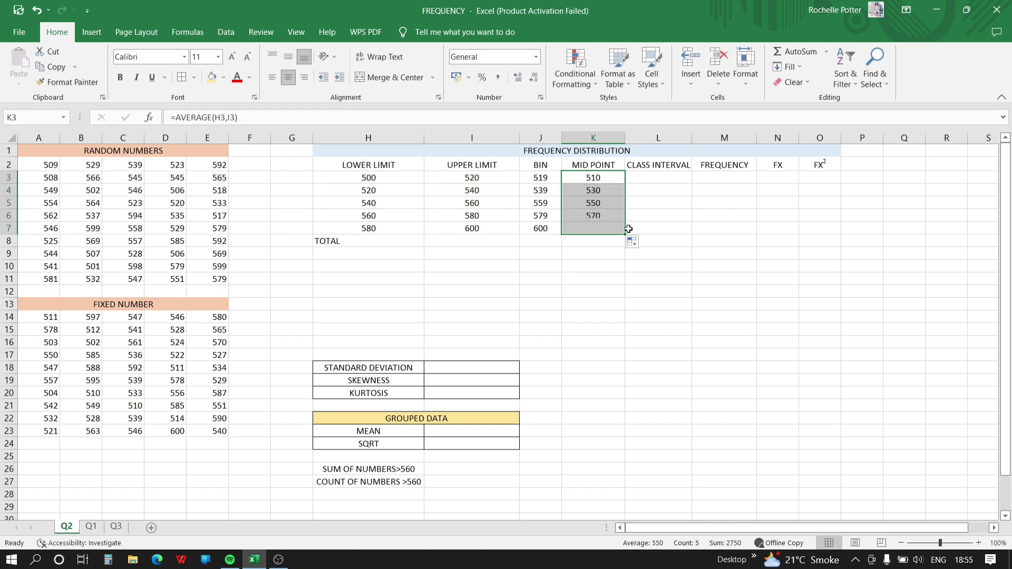
Enter the class intervals 500-520, 520-540, 540-560, 560-580 and 580-600 in L3:L7
{"action": "left_click", "coordinate": [659, 176]}
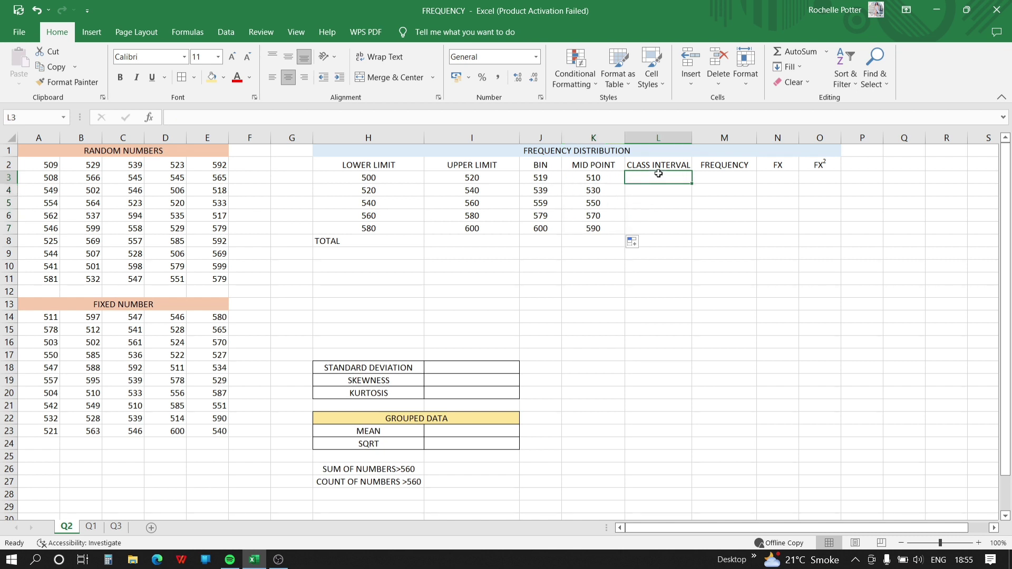
{"action": "type", "text": "500-520"}
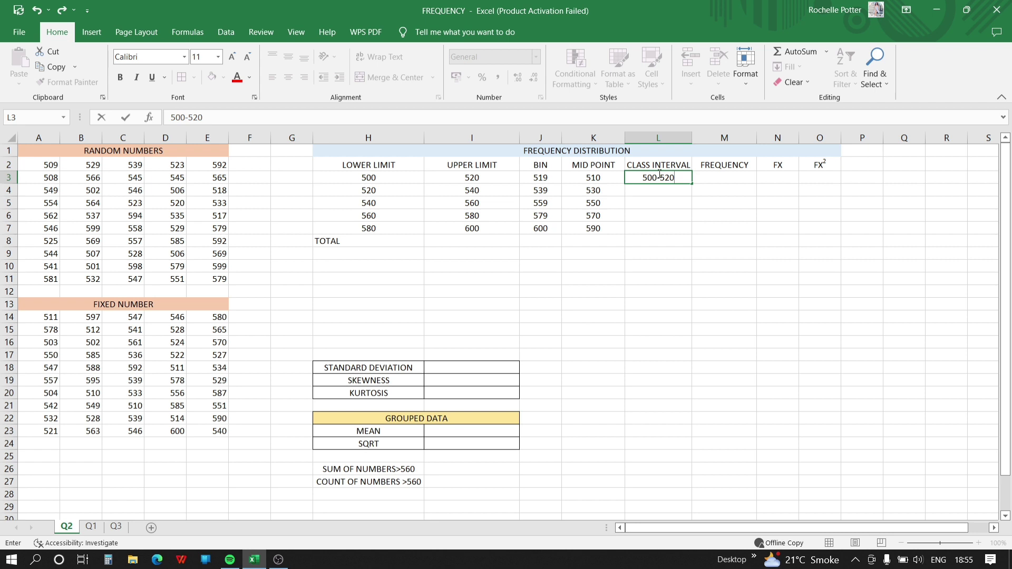
{"action": "key", "text": "Return"}
{"action": "type", "text": "520-"}
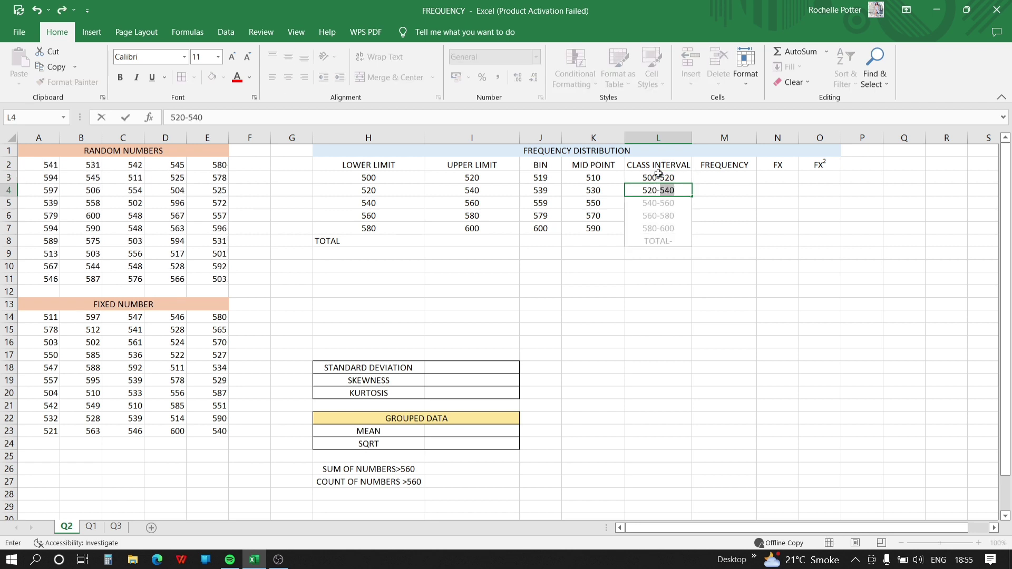
{"action": "type", "text": "540"}
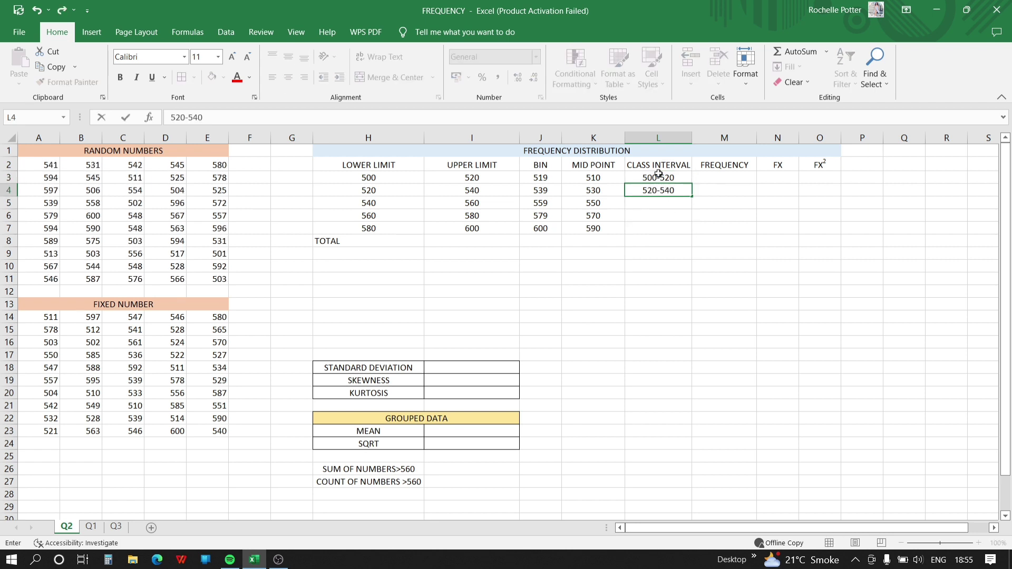
{"action": "key", "text": "Return"}
{"action": "type", "text": "540"}
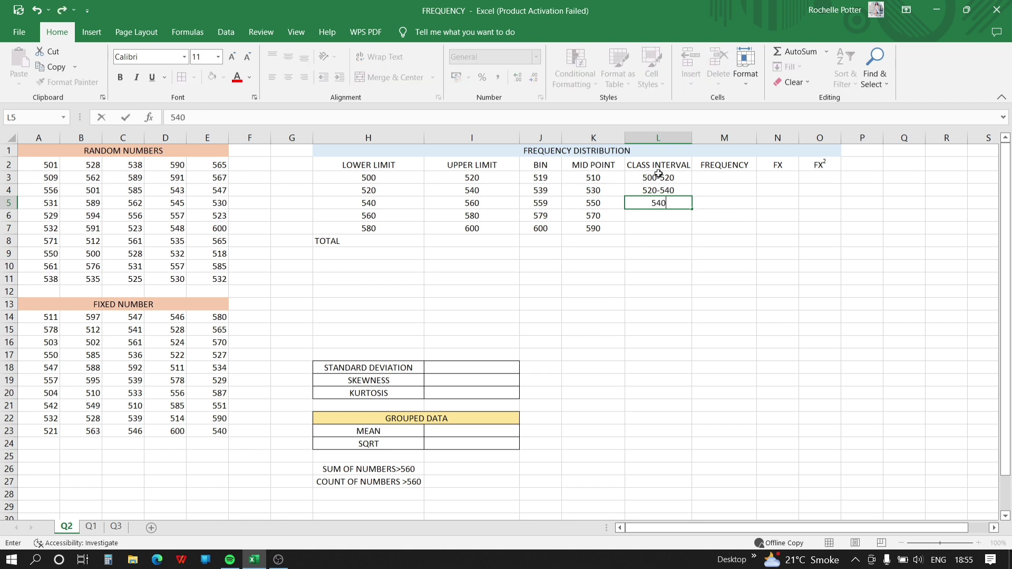
{"action": "type", "text": "-560"}
{"action": "key", "text": "Return"}
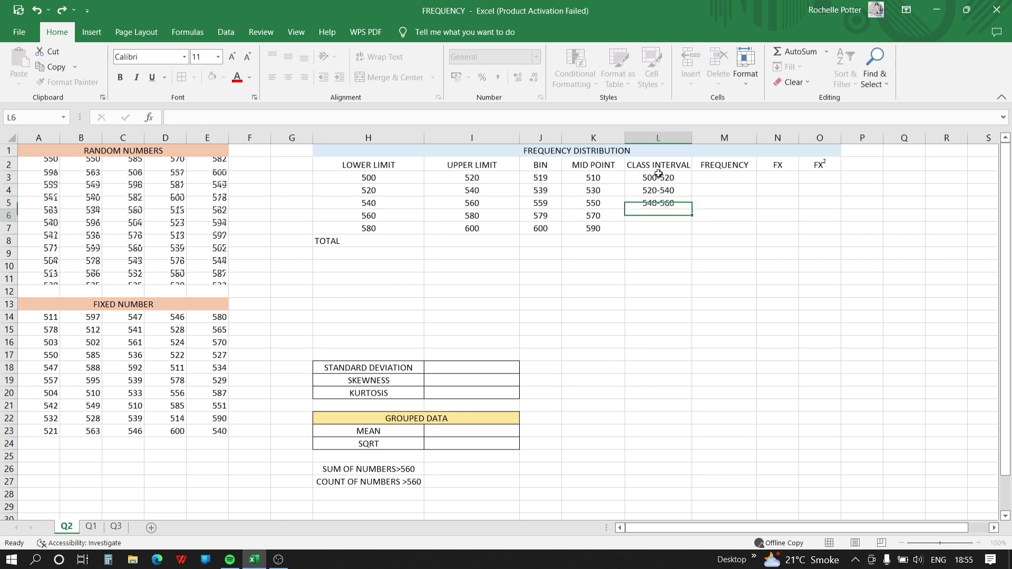
{"action": "type", "text": "560-"}
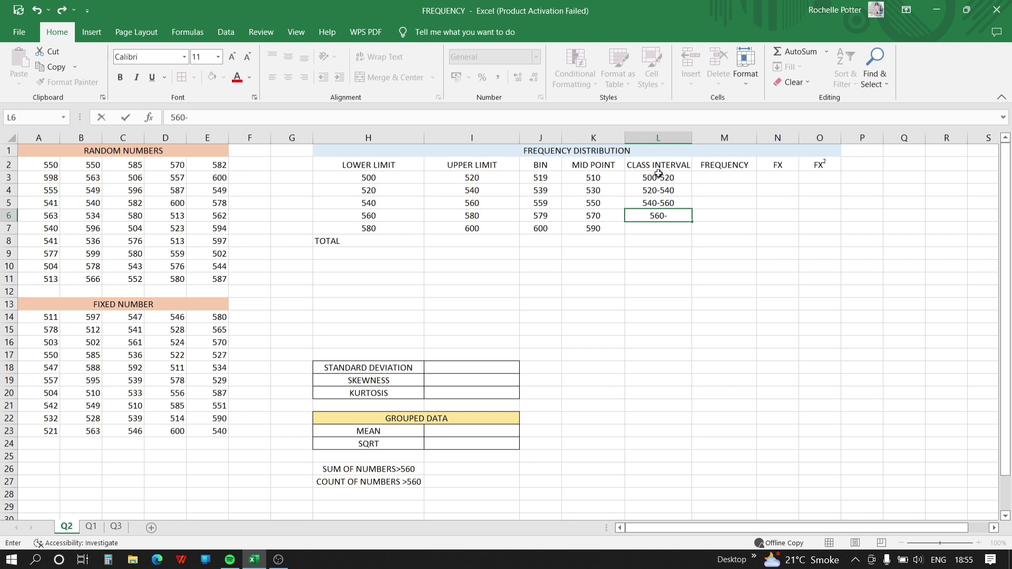
{"action": "type", "text": "580"}
{"action": "key", "text": "Return"}
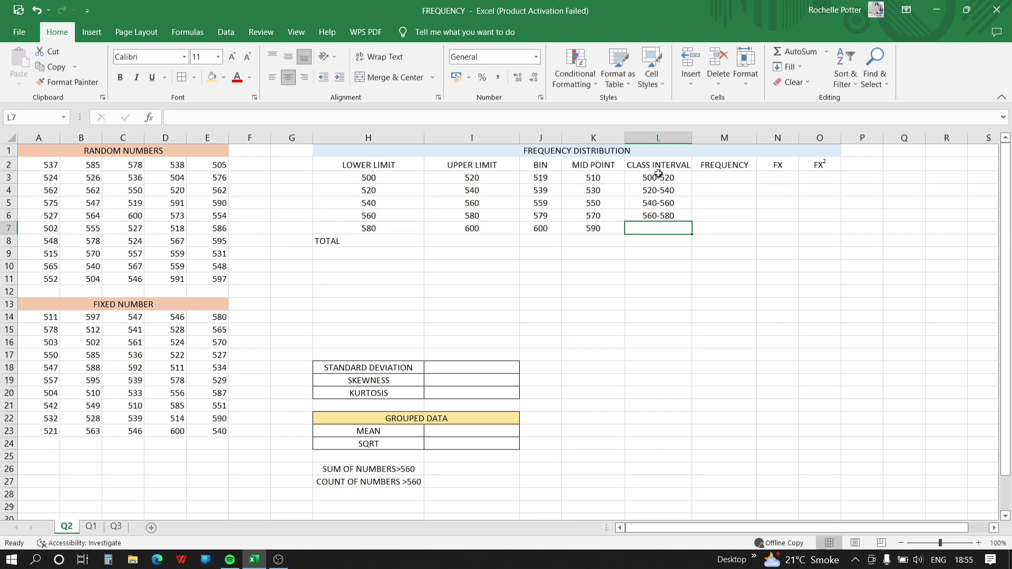
{"action": "type", "text": "580-600"}
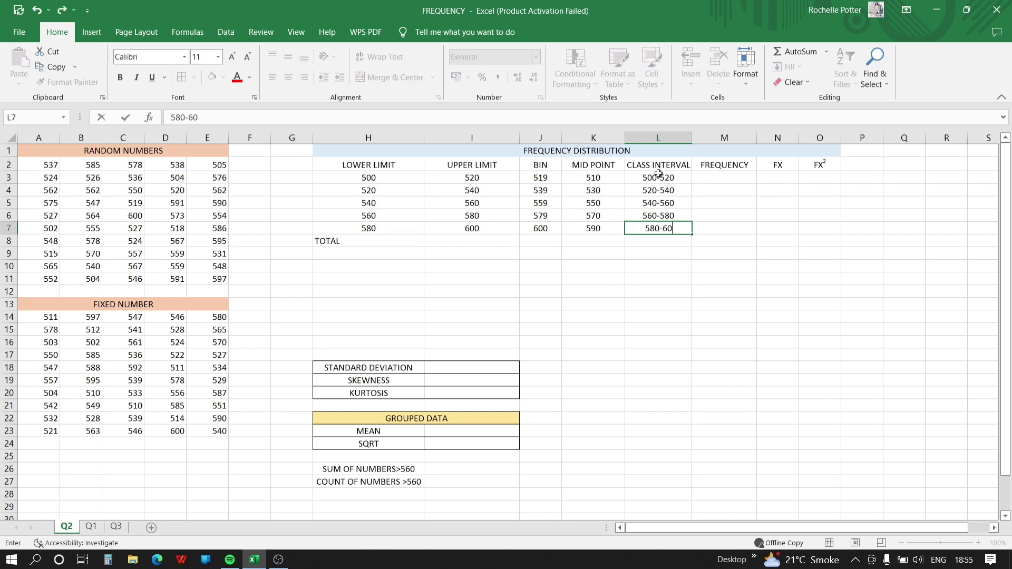
Calculate the frequencies in M3:M7 with the array formula =FREQUENCY(A14:E23,J3:J7)
{"action": "key", "text": "Tab"}
{"action": "key", "text": "Up"}
{"action": "key", "text": "Up"}
{"action": "key", "text": "Up"}
{"action": "key", "text": "Up"}
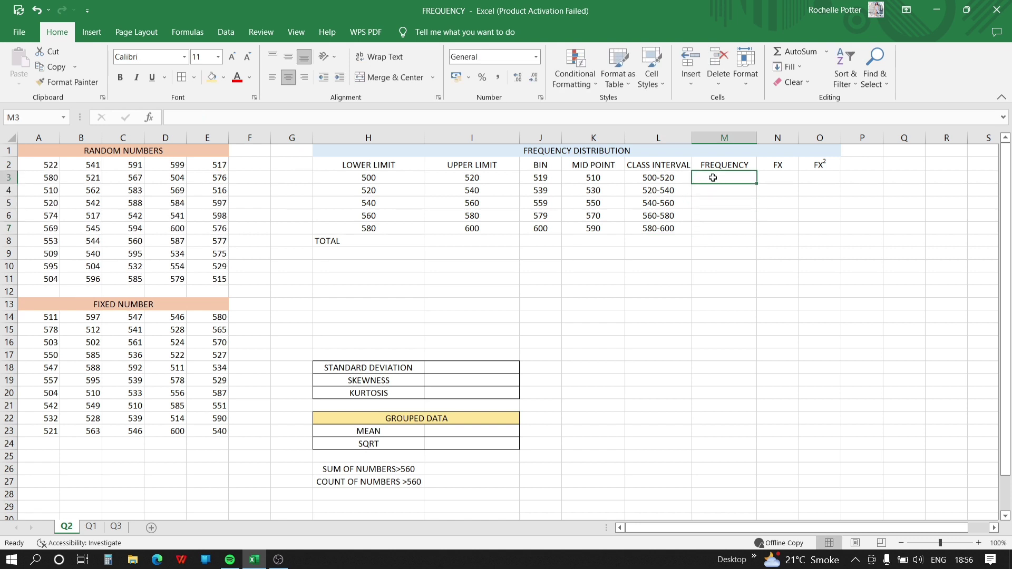
{"action": "left_click_drag", "start_coordinate": [712, 179], "coordinate": [724, 227]}
{"action": "type", "text": "=FRE"}
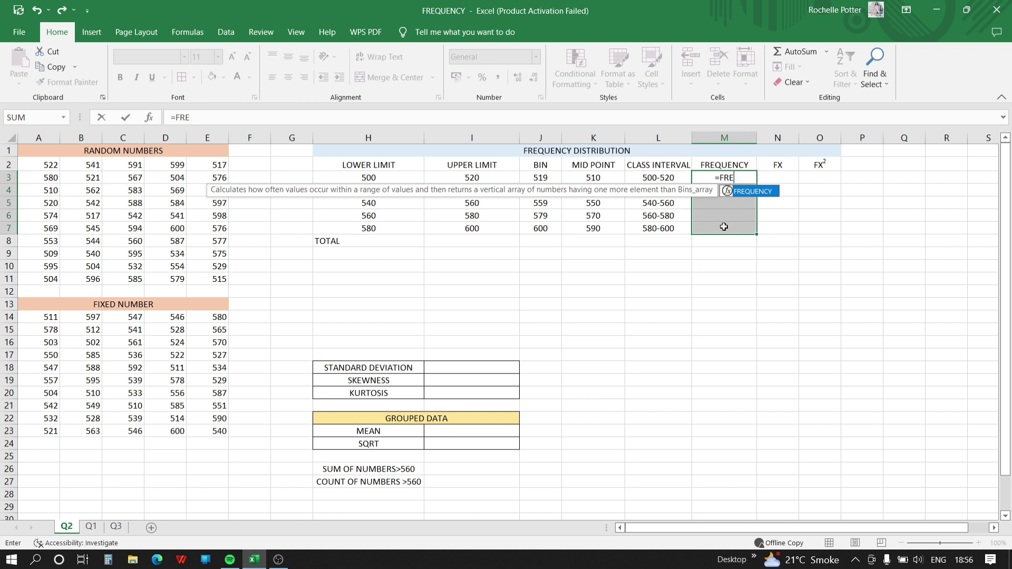
{"action": "type", "text": "QUECY"}
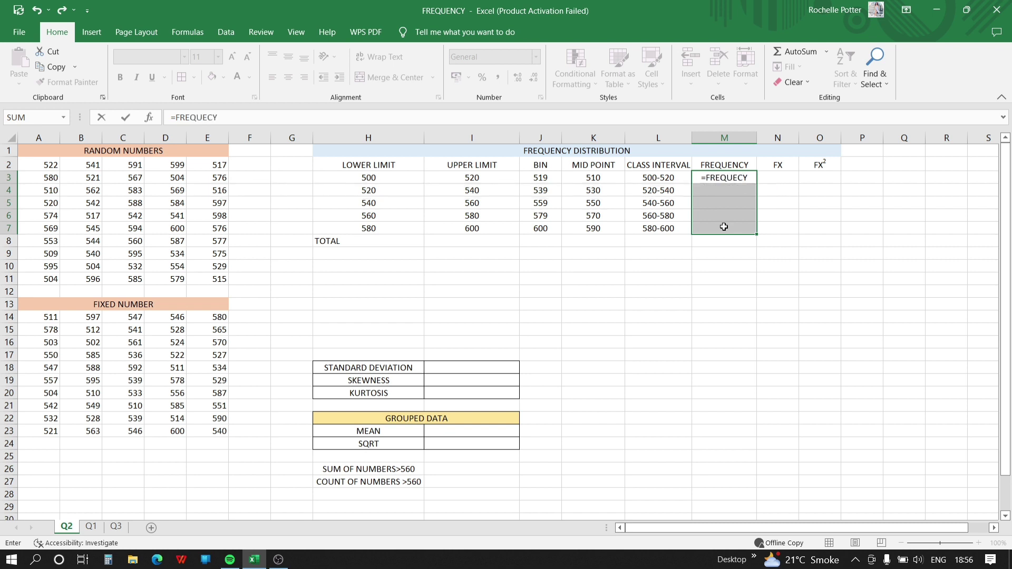
{"action": "key", "text": "BackSpace"}
{"action": "key", "text": "BackSpace"}
{"action": "type", "text": "NCY"}
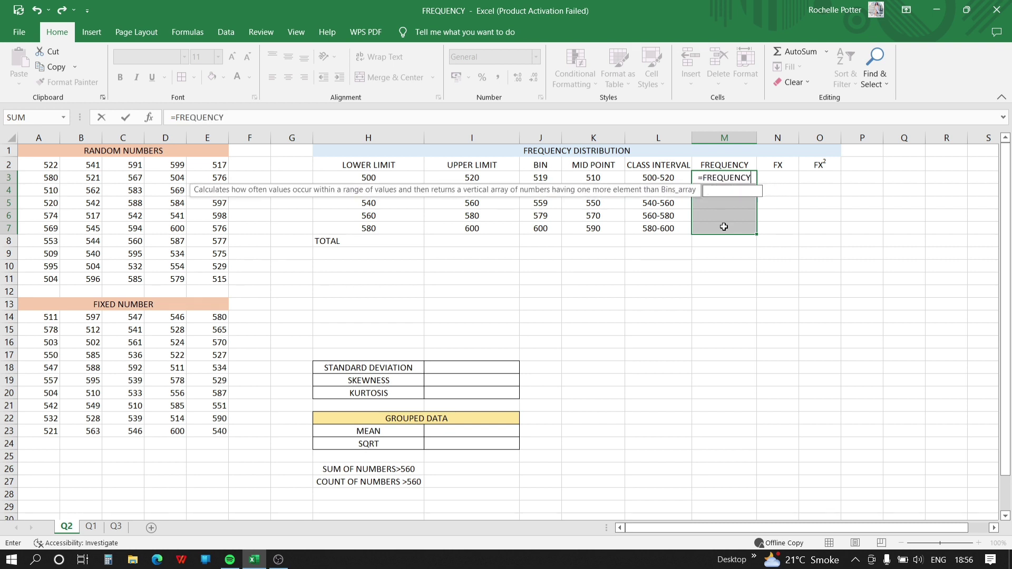
{"action": "type", "text": "("}
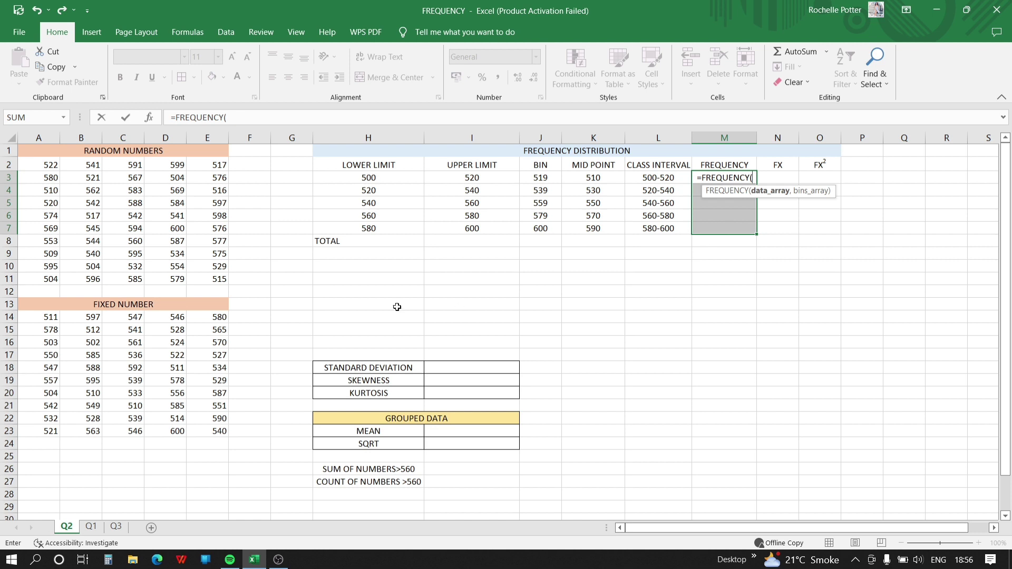
{"action": "left_click", "coordinate": [43, 319]}
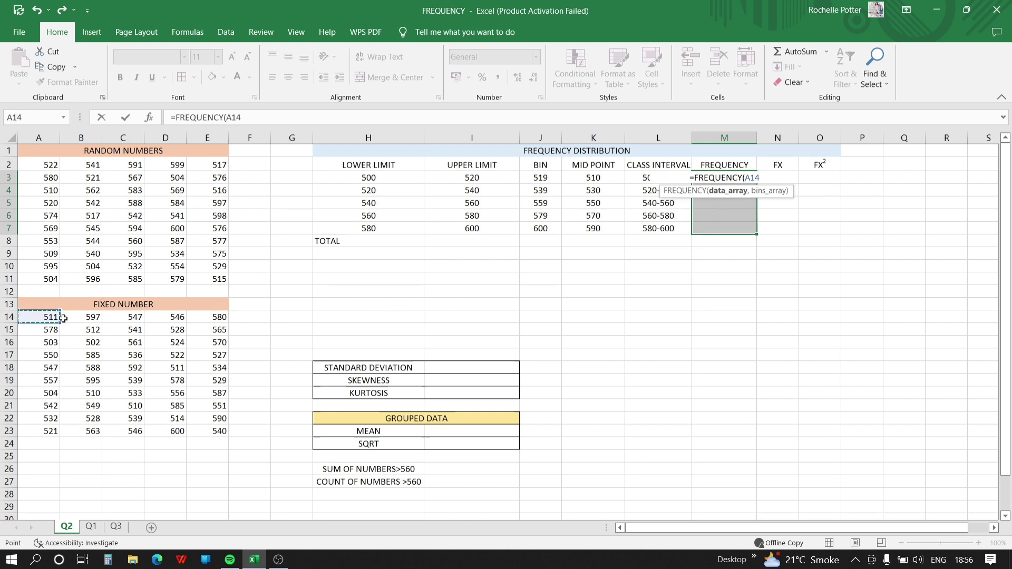
{"action": "left_click_drag", "start_coordinate": [49, 317], "coordinate": [219, 431]}
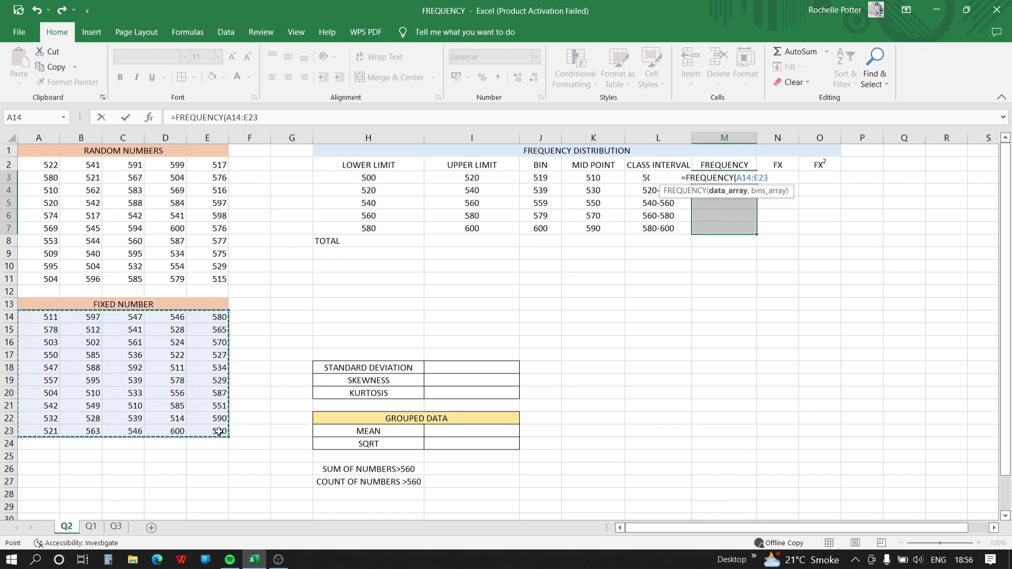
{"action": "type", "text": ","}
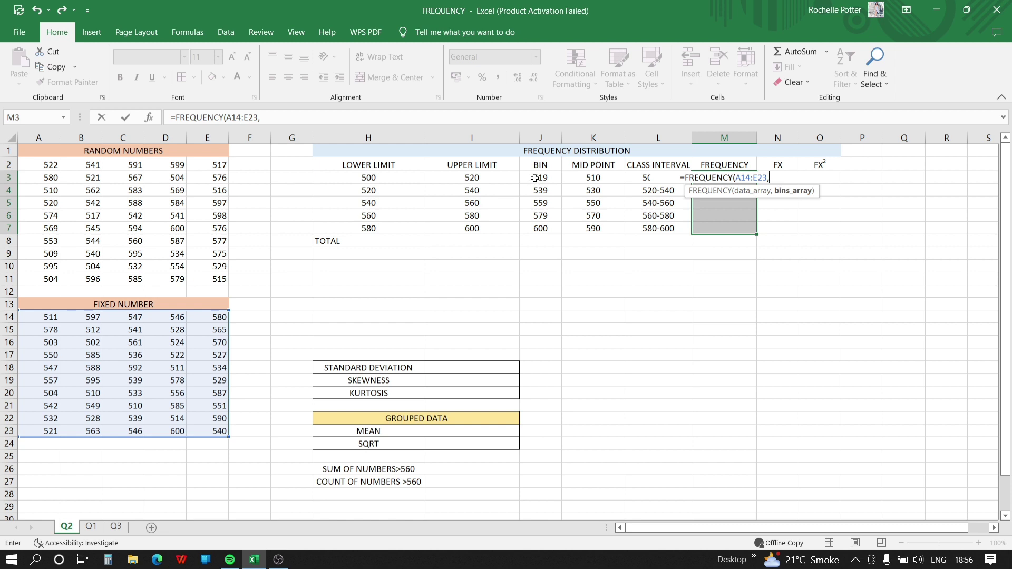
{"action": "left_click_drag", "start_coordinate": [536, 178], "coordinate": [556, 225]}
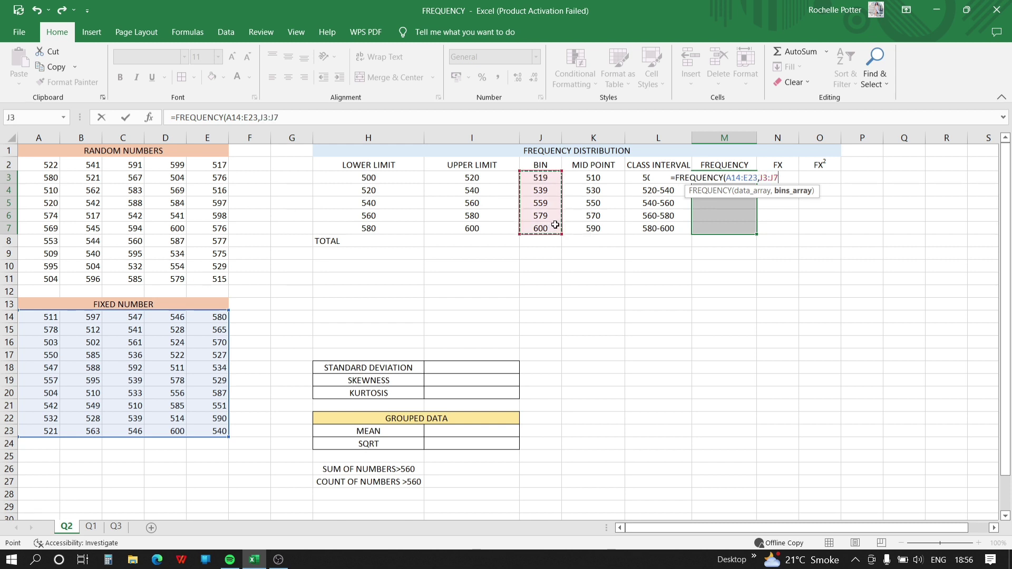
{"action": "type", "text": ")"}
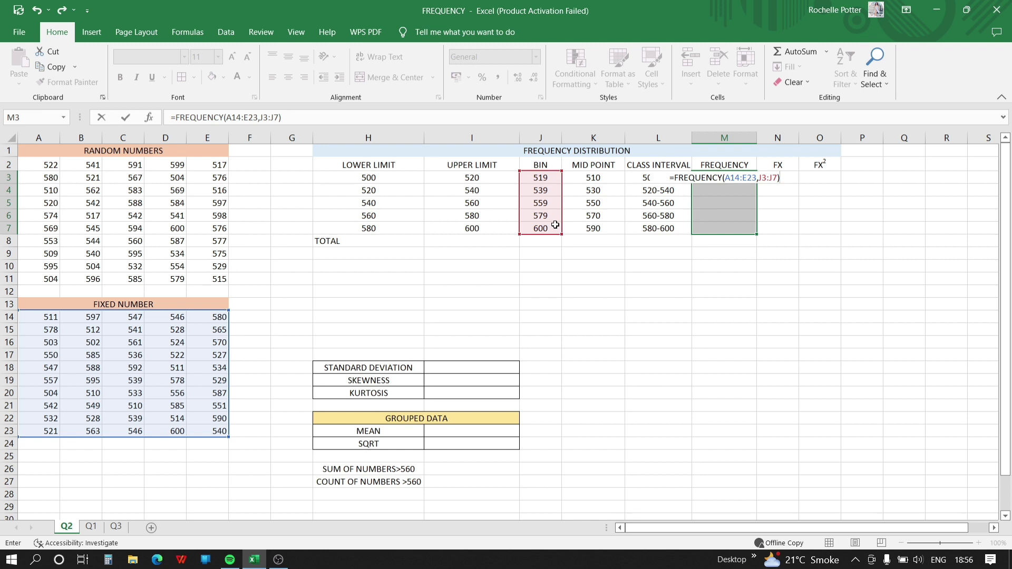
{"action": "key", "text": "ctrl+shift+Return"}
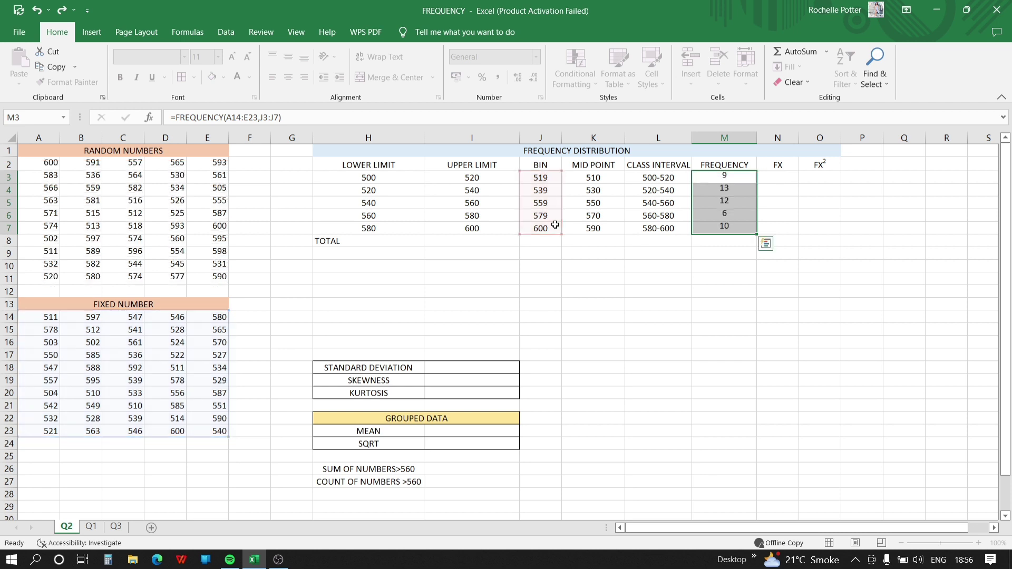
Calculate the FX values in N3:N7 by entering =M3*K3 in N3 and filling it down
{"action": "left_click", "coordinate": [787, 174]}
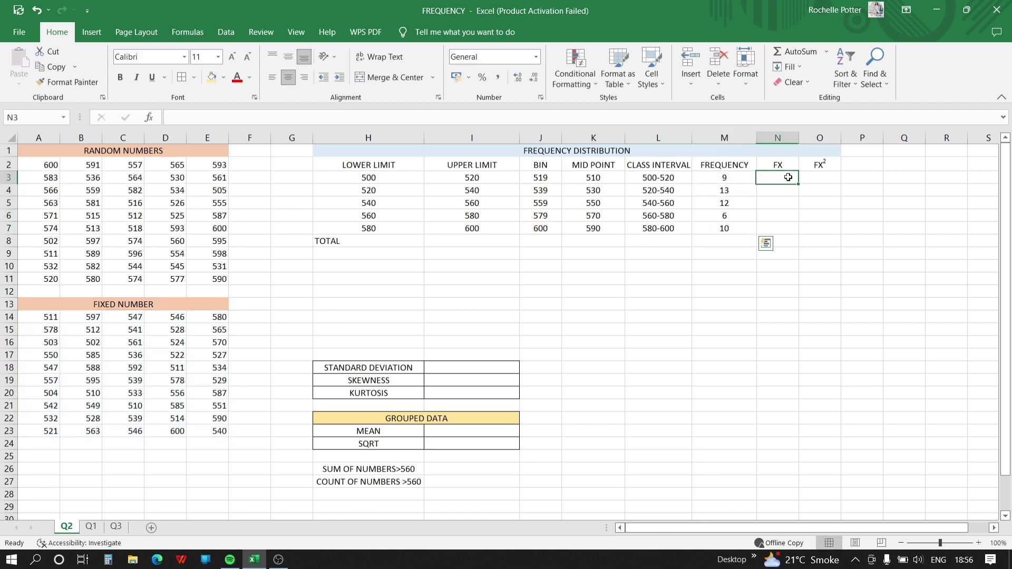
{"action": "type", "text": "="}
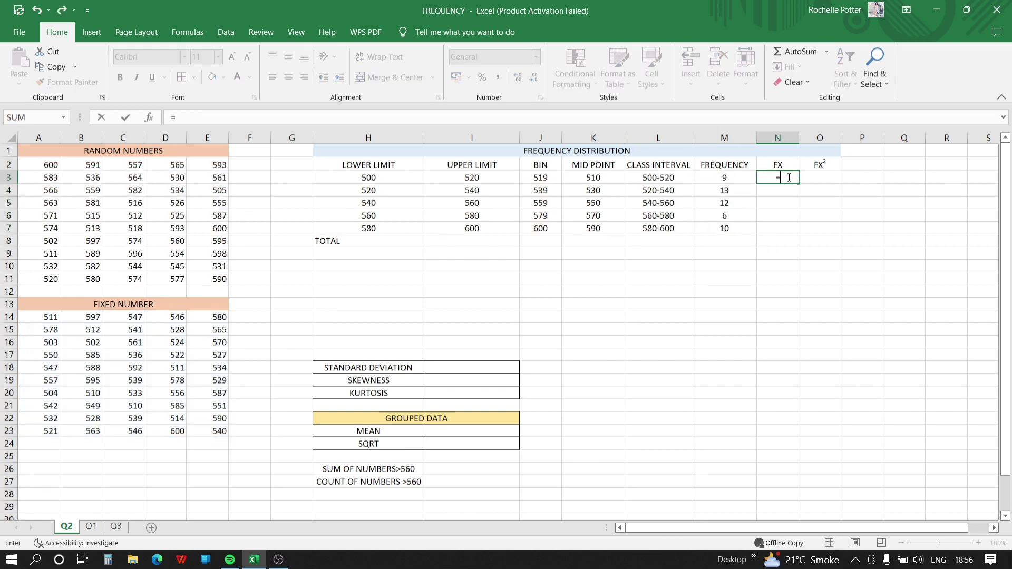
{"action": "left_click", "coordinate": [721, 179]}
{"action": "type", "text": "*"}
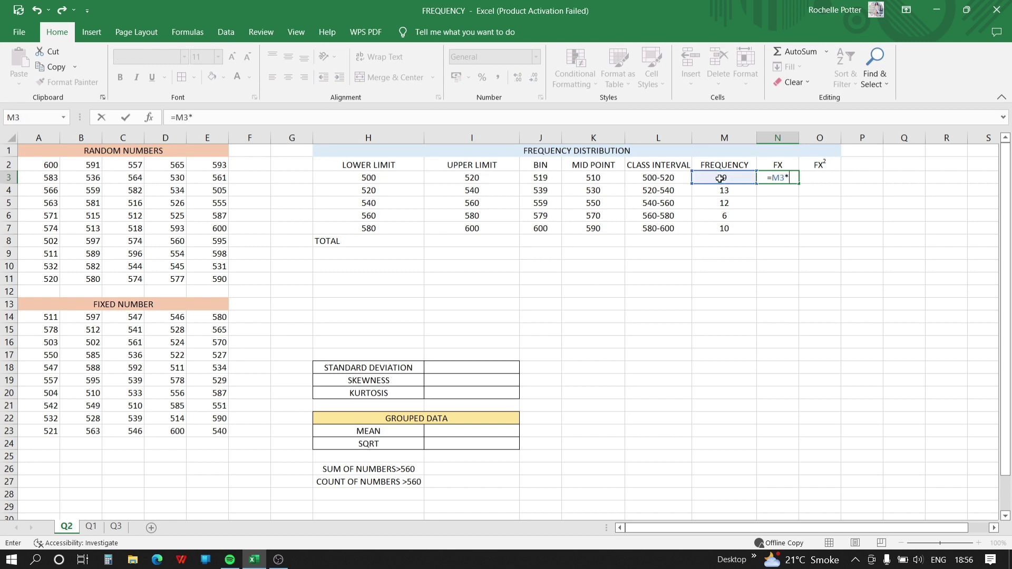
{"action": "left_click", "coordinate": [603, 178]}
{"action": "key", "text": "Return"}
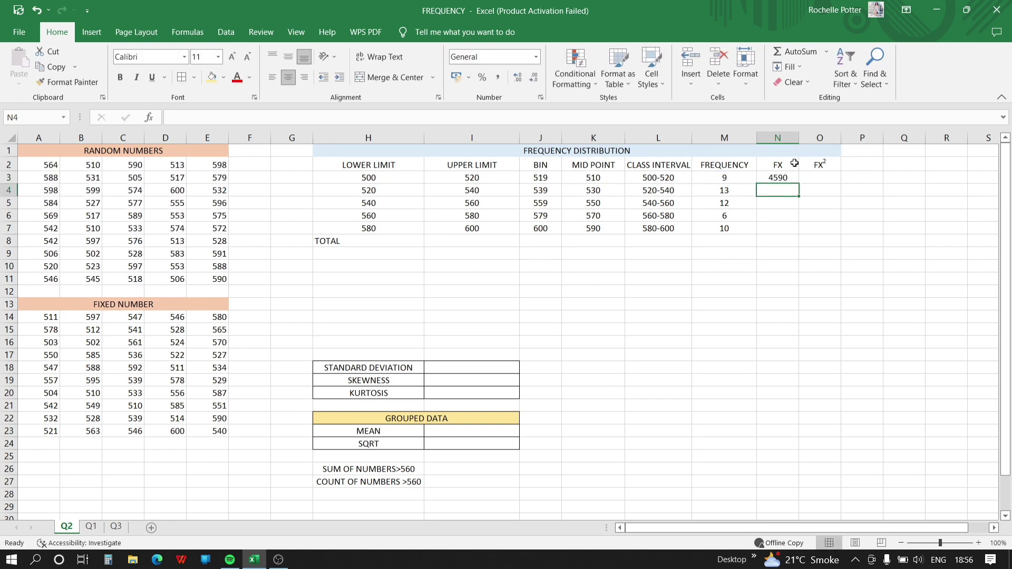
{"action": "left_click", "coordinate": [786, 177]}
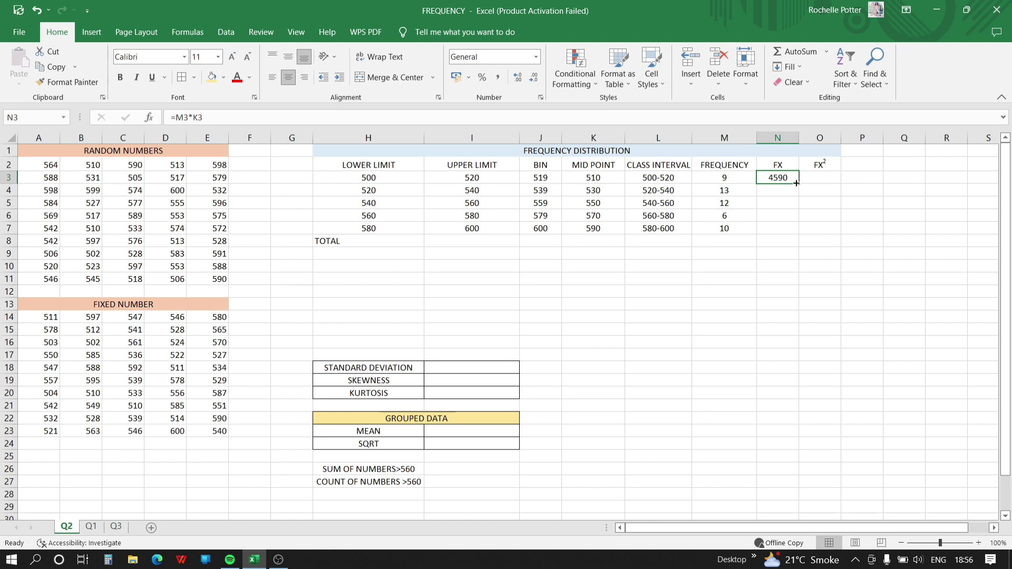
{"action": "left_click_drag", "start_coordinate": [799, 186], "coordinate": [807, 230]}
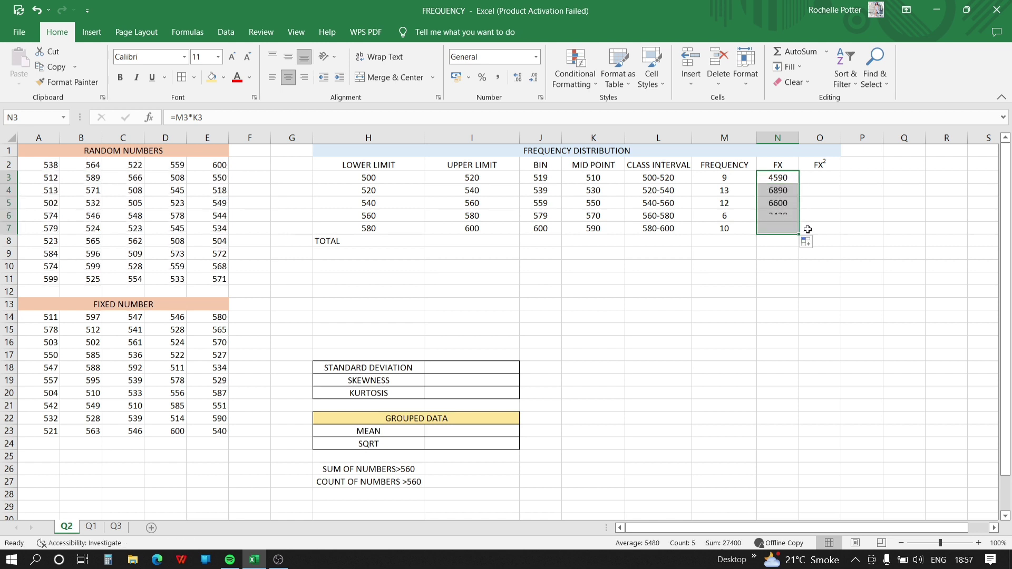
Calculate the FX² values in O3:O7 by entering =M3*K3*K3 in O3 and filling it down
{"action": "left_click", "coordinate": [820, 179]}
{"action": "type", "text": "="}
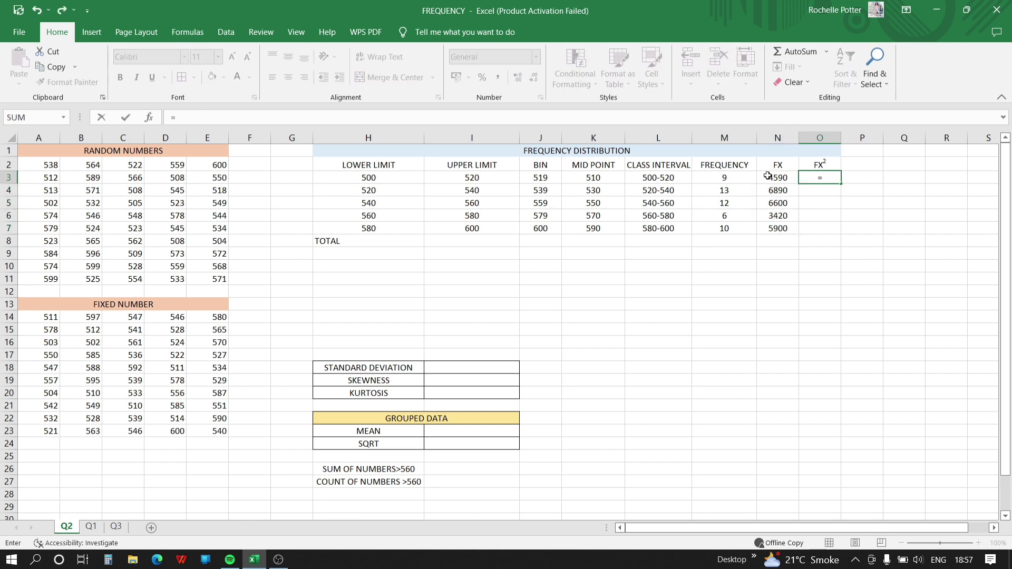
{"action": "left_click", "coordinate": [741, 177]}
{"action": "type", "text": "*"}
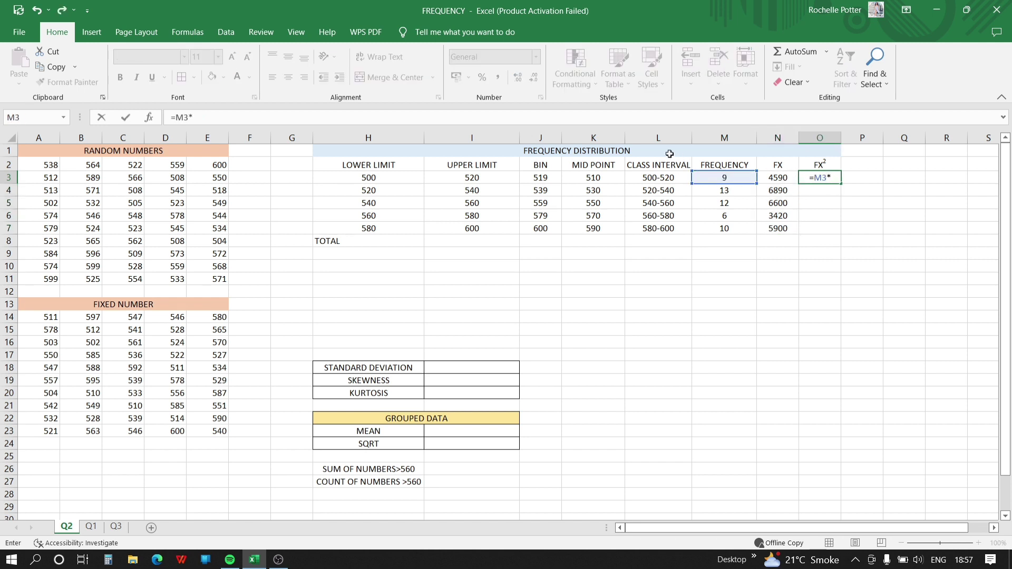
{"action": "left_click", "coordinate": [597, 177]}
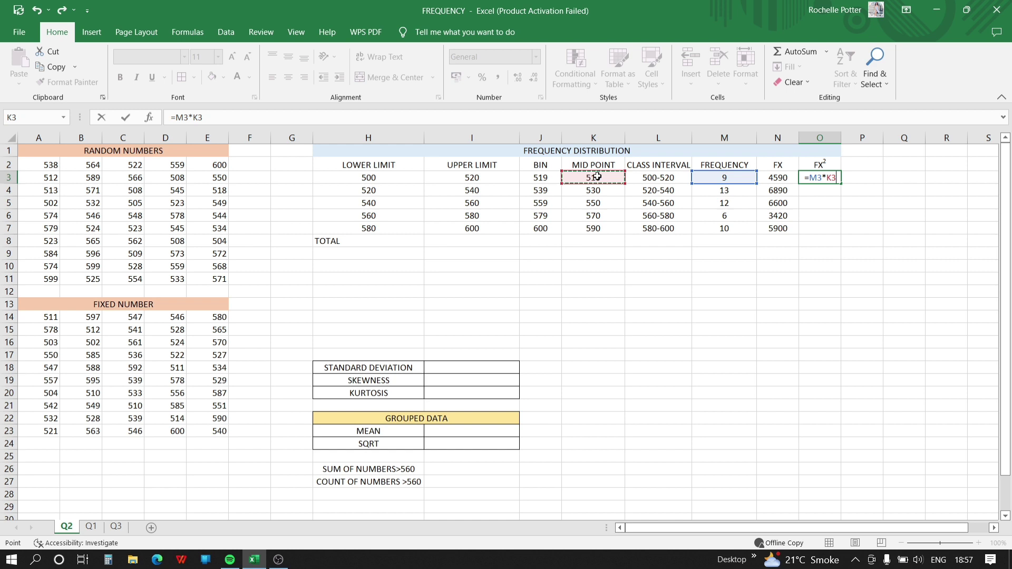
{"action": "type", "text": "*"}
{"action": "left_click", "coordinate": [597, 177]}
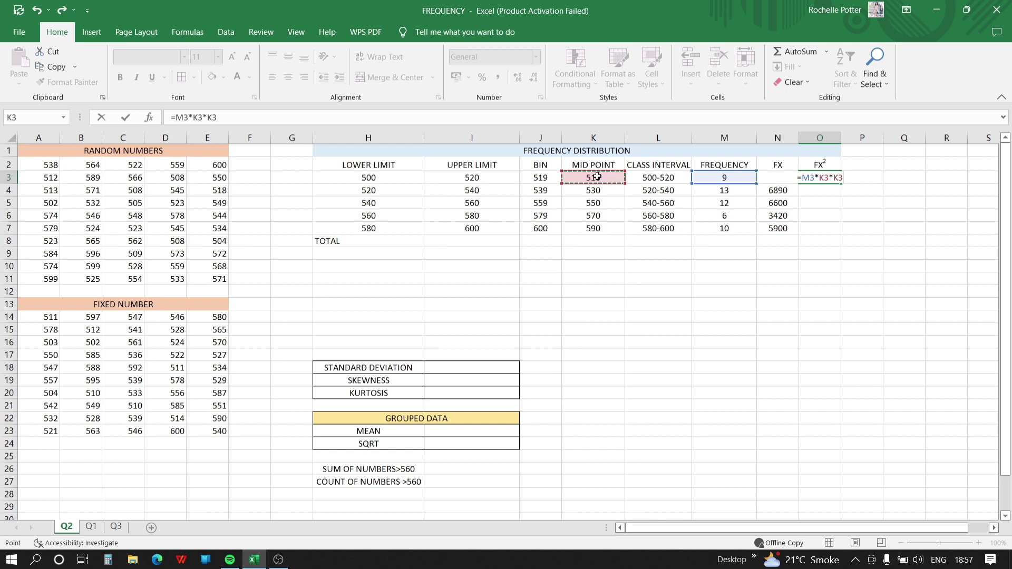
{"action": "key", "text": "Return"}
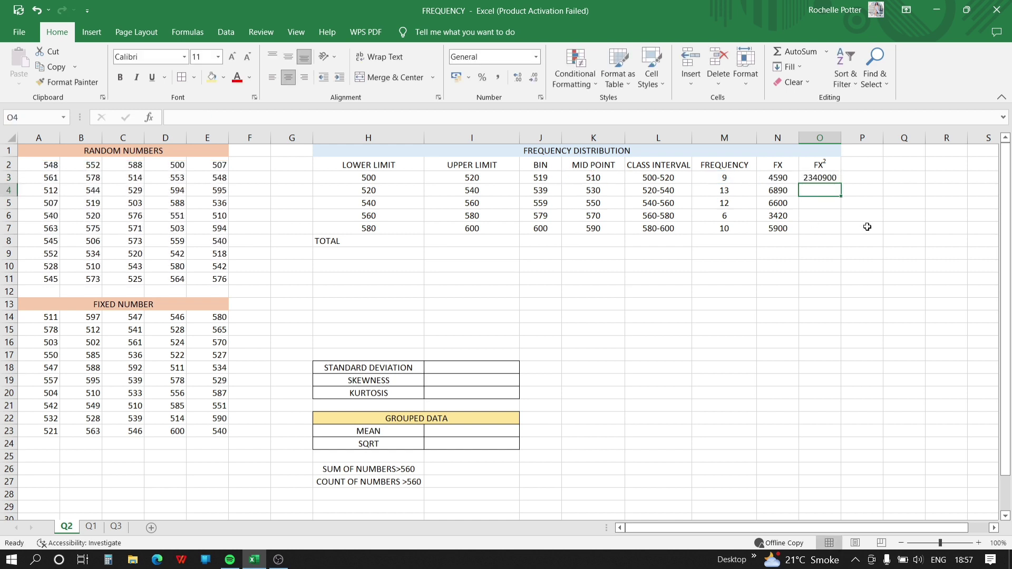
{"action": "left_click", "coordinate": [821, 179]}
{"action": "left_click_drag", "start_coordinate": [839, 182], "coordinate": [844, 235]}
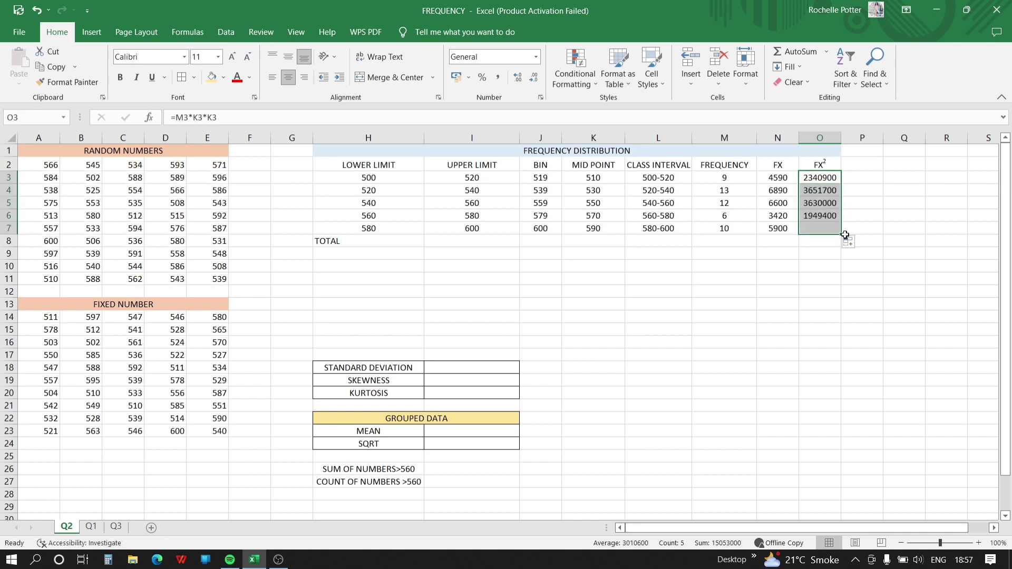
Total the FX and FX² columns in N8 and O8 of the TOTAL row using AutoSum
{"action": "left_click", "coordinate": [767, 241]}
{"action": "left_click", "coordinate": [780, 52]}
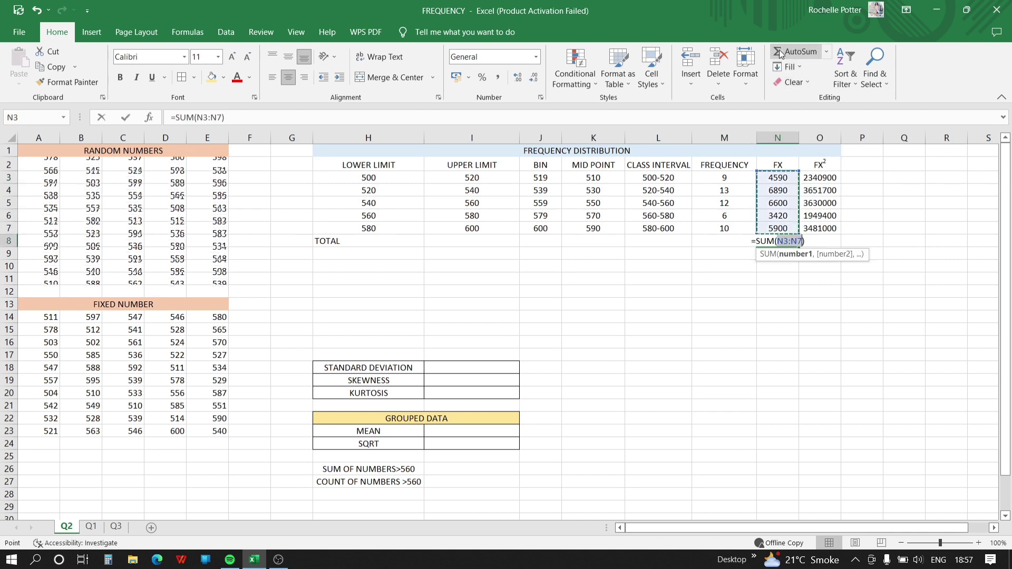
{"action": "key", "text": "Return"}
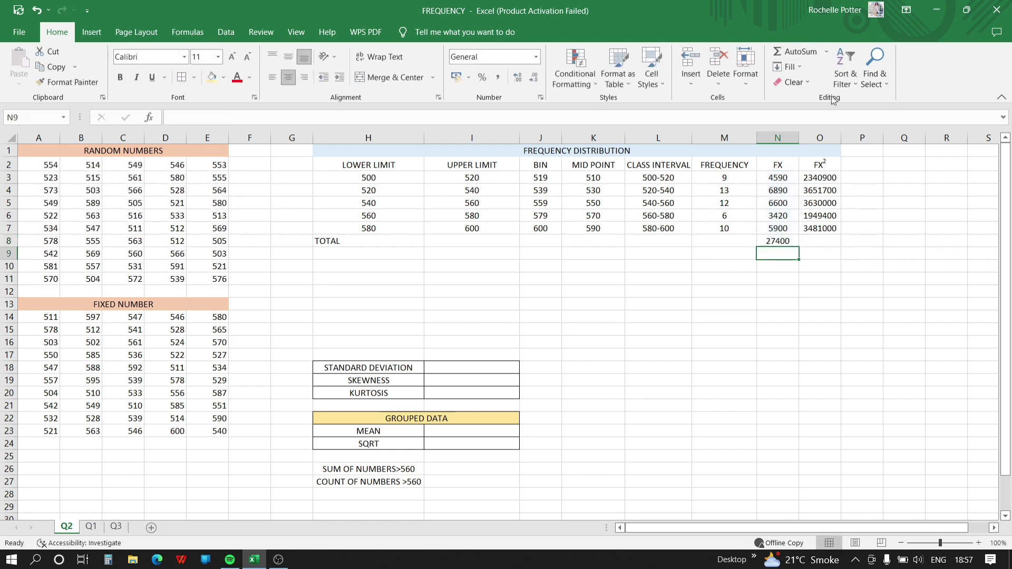
{"action": "left_click", "coordinate": [815, 242]}
{"action": "left_click", "coordinate": [792, 54]}
{"action": "key", "text": "Return"}
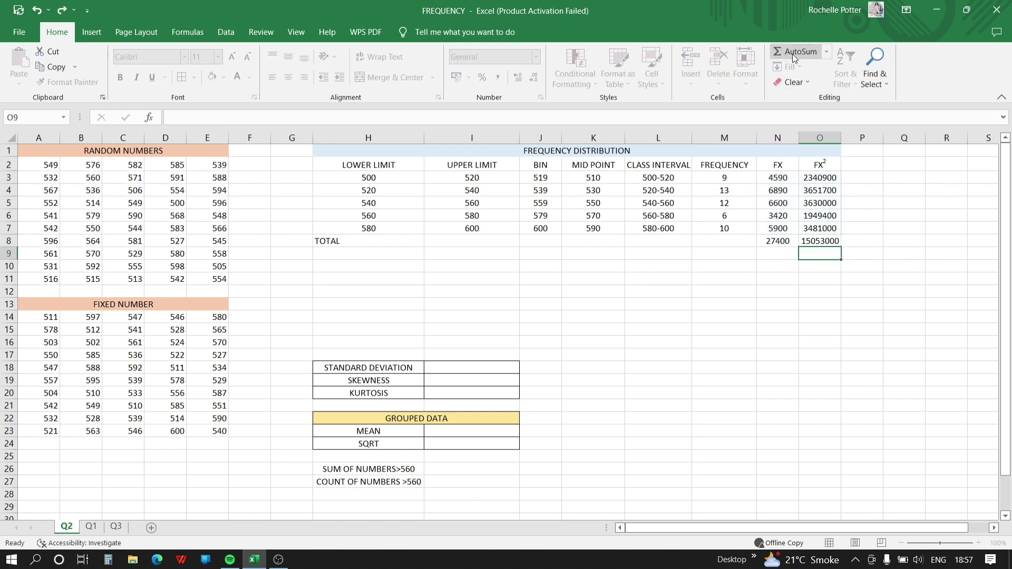
Total the FREQUENCY column in M8 of the TOTAL row
{"action": "left_click", "coordinate": [720, 242]}
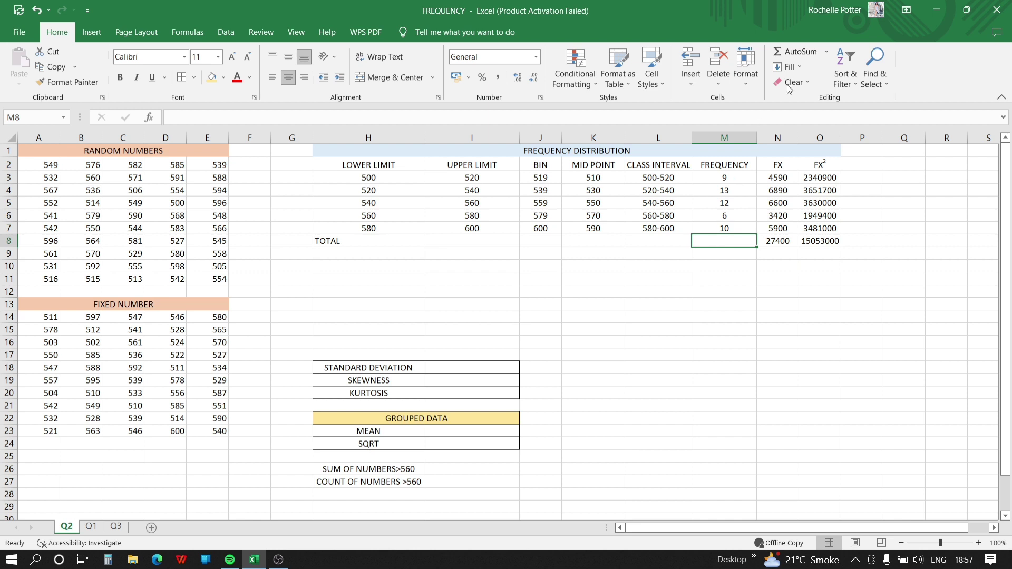
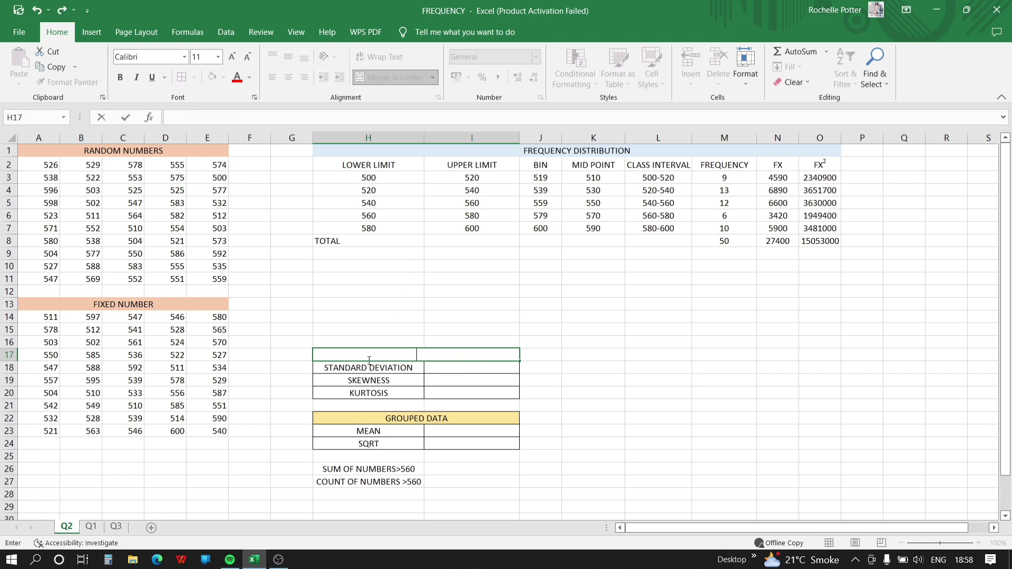
Enter the label MEAN in H17, unmerge H17:I17 and centre the label
{"action": "type", "text": "MEAN"}
{"action": "key", "text": "Return"}
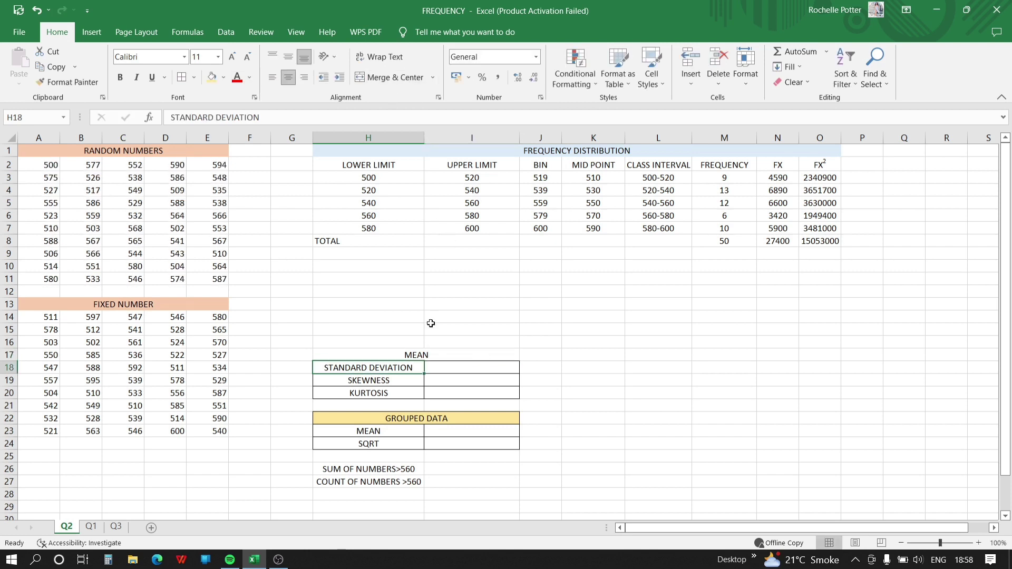
{"action": "left_click", "coordinate": [414, 358]}
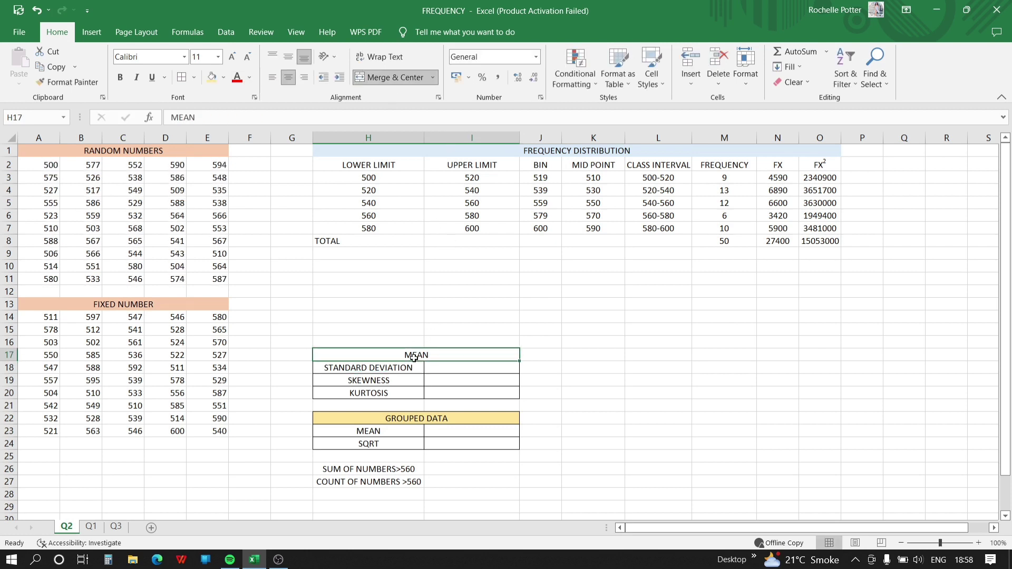
{"action": "left_click", "coordinate": [428, 77]}
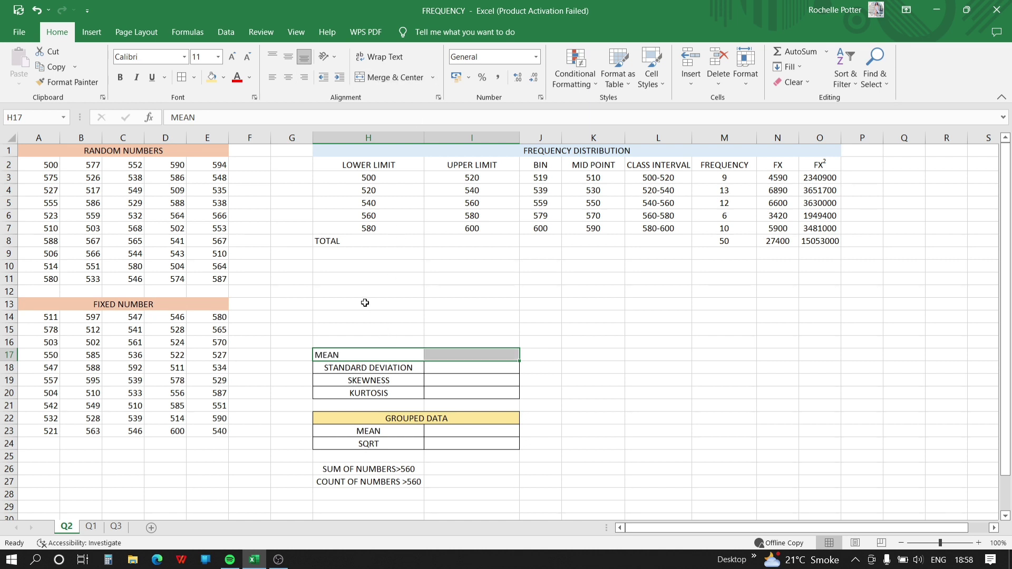
{"action": "left_click", "coordinate": [290, 78]}
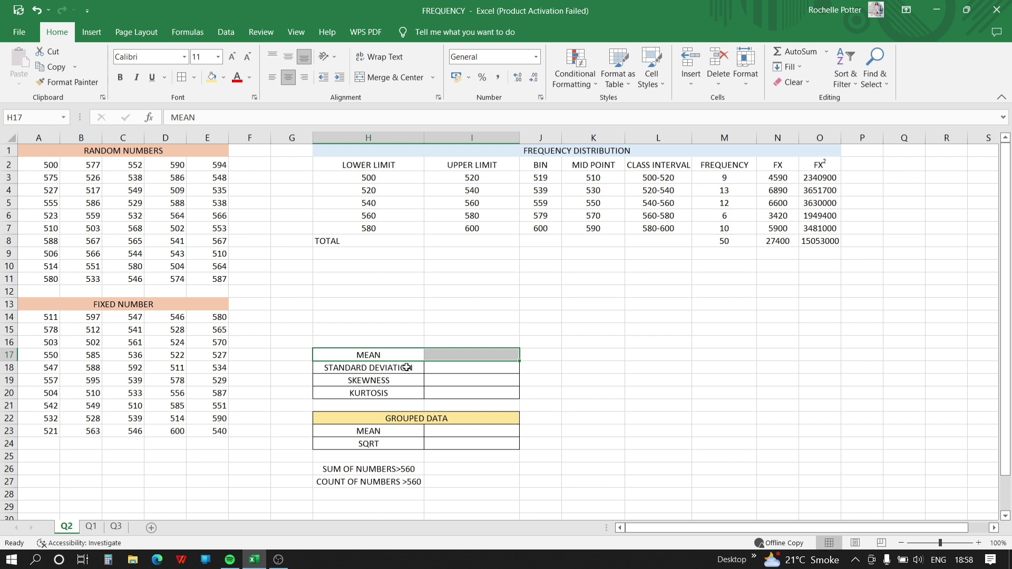
Enter the heading UNGROUPED DATA in H16 above the MEAN label
{"action": "left_click", "coordinate": [369, 343]}
{"action": "type", "text": "UNGR"}
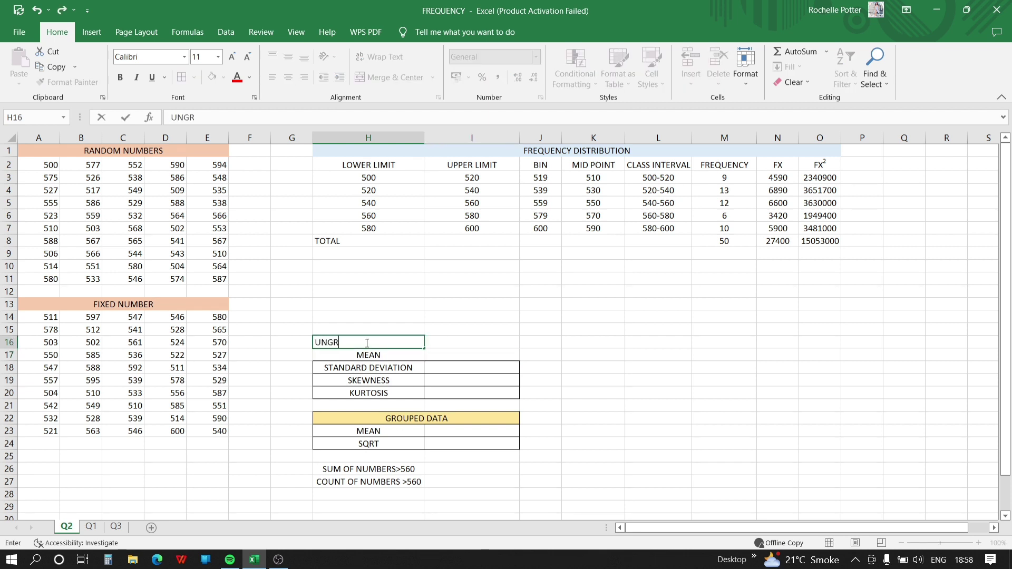
{"action": "type", "text": "OUPED DTAA"}
{"action": "key", "text": "BackSpace"}
{"action": "key", "text": "BackSpace"}
{"action": "key", "text": "BackSpace"}
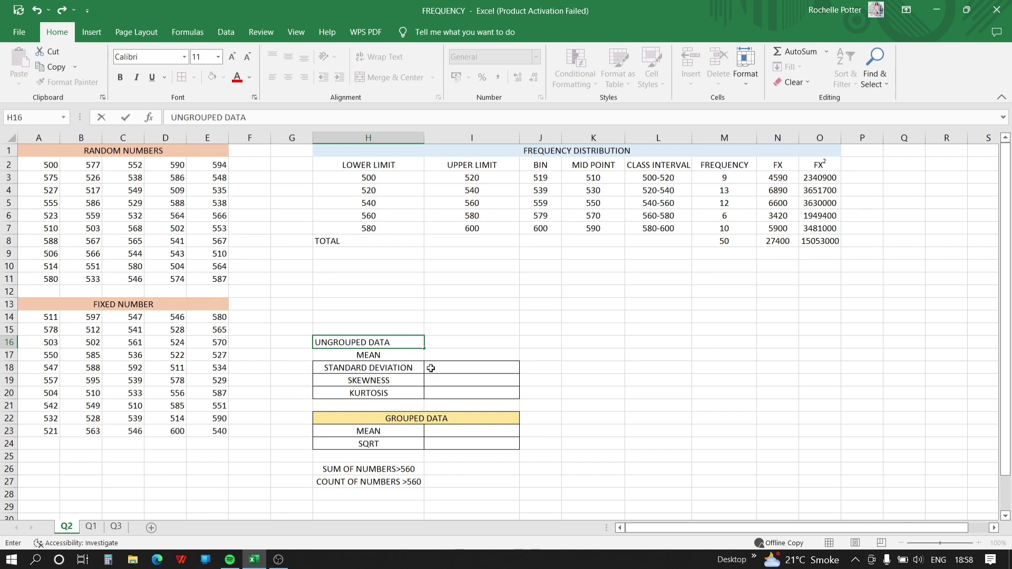
Calculate the ungrouped mean in I17 with =AVERAGE(A14:E23) over the fixed numbers
{"action": "left_click", "coordinate": [442, 355]}
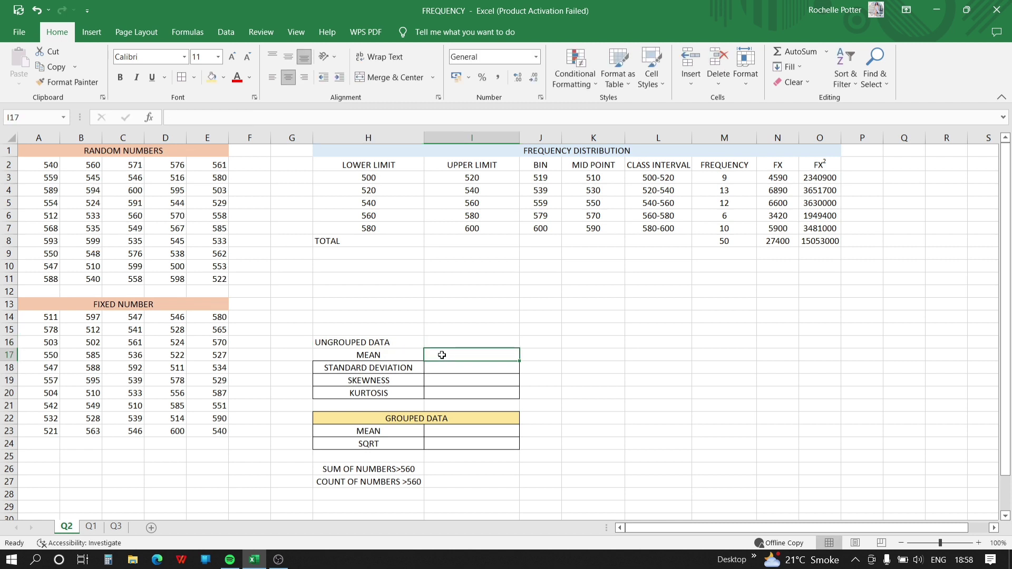
{"action": "type", "text": "=AVERAGE"}
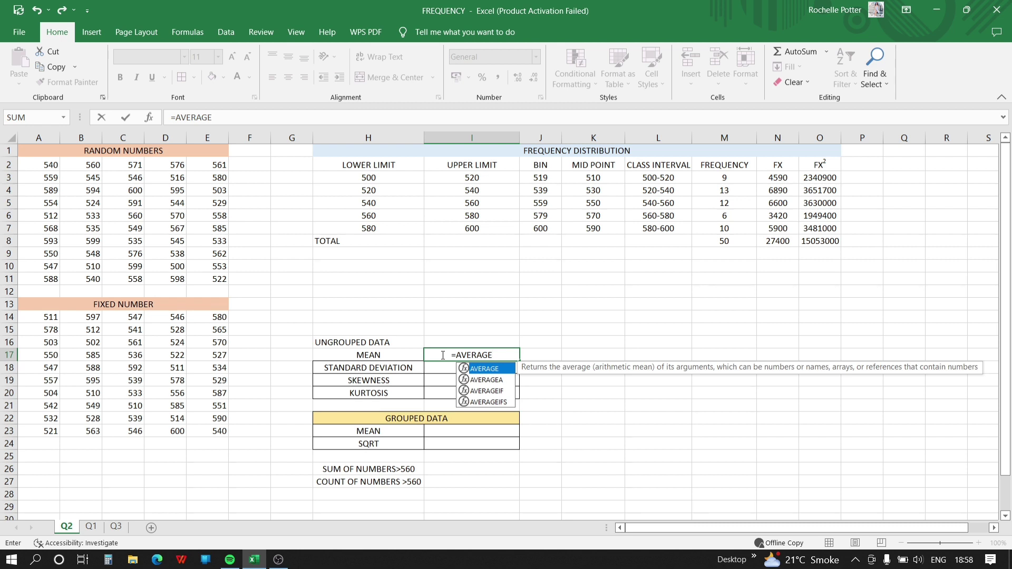
{"action": "type", "text": "("}
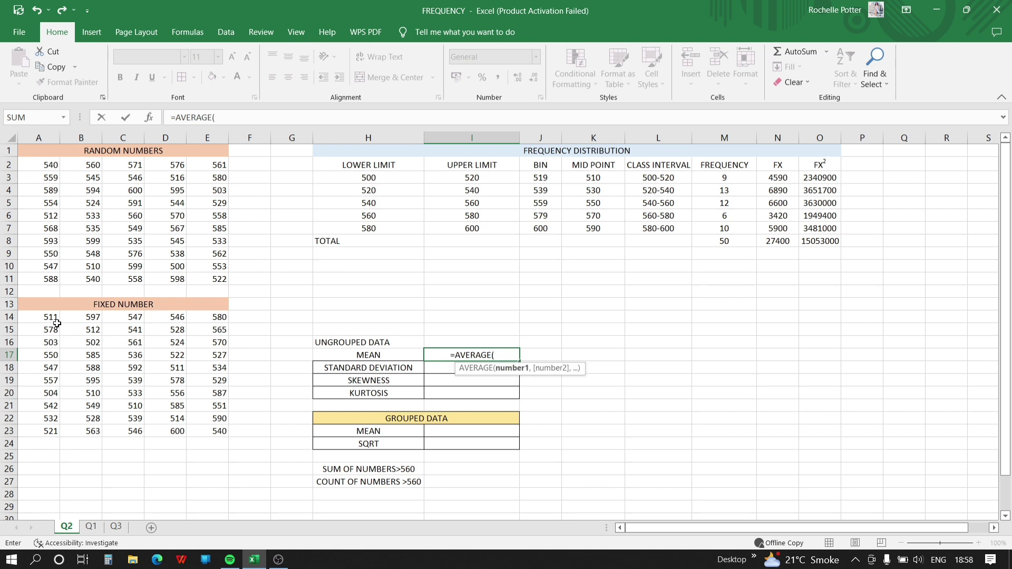
{"action": "left_click_drag", "start_coordinate": [108, 340], "coordinate": [124, 356]}
{"action": "left_click_drag", "start_coordinate": [48, 314], "coordinate": [217, 428]}
{"action": "type", "text": ")"}
{"action": "key", "text": "Return"}
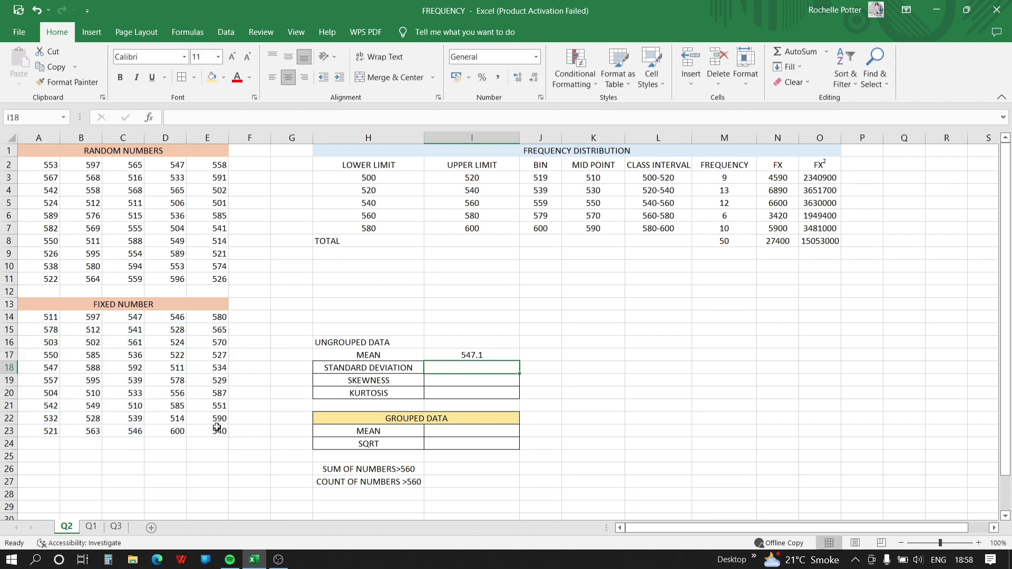
Calculate the sample standard deviation in I18 with =STDEV.S(A14:E23)
{"action": "type", "text": "="}
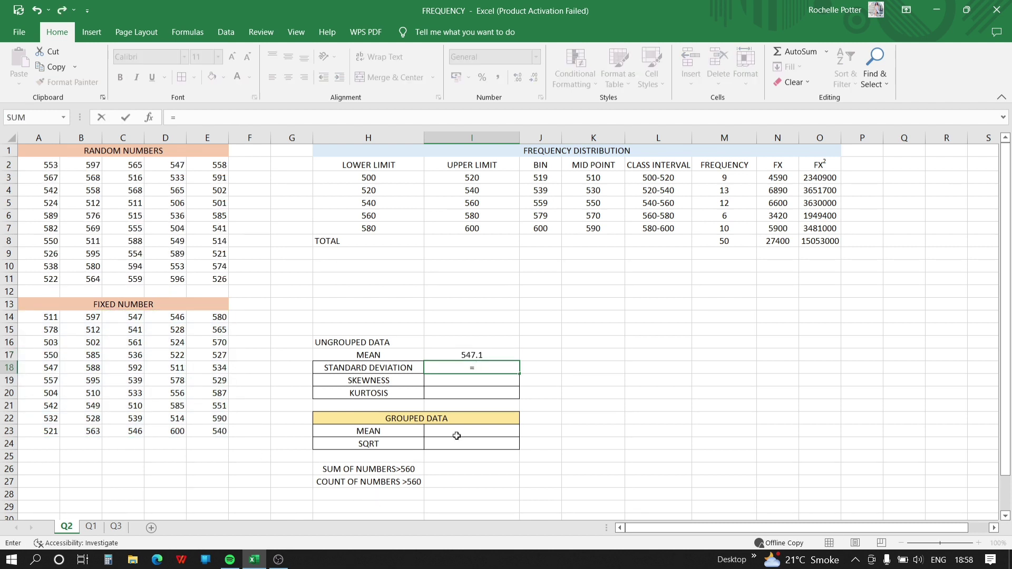
{"action": "type", "text": "STD"}
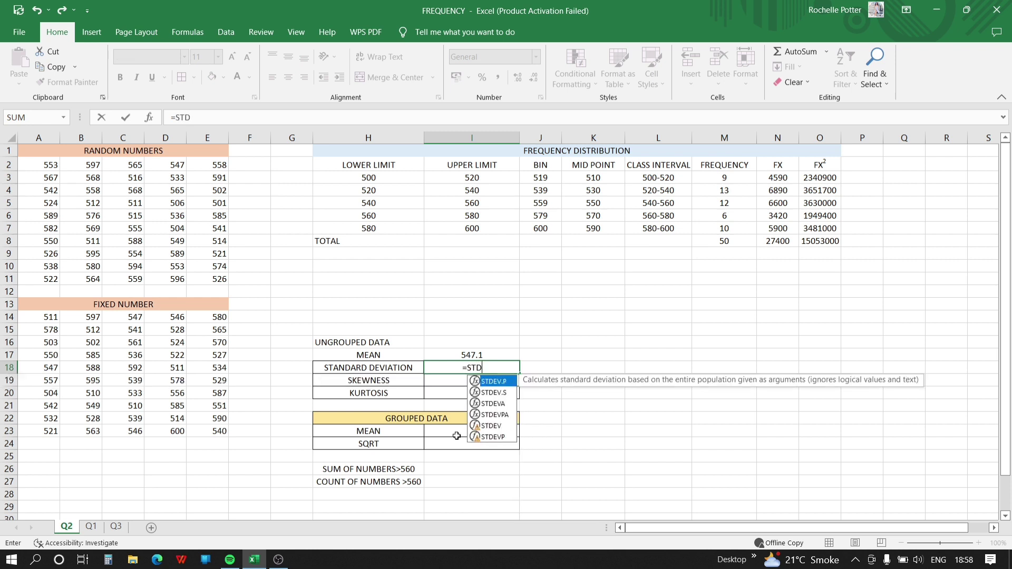
{"action": "type", "text": "EV.S("}
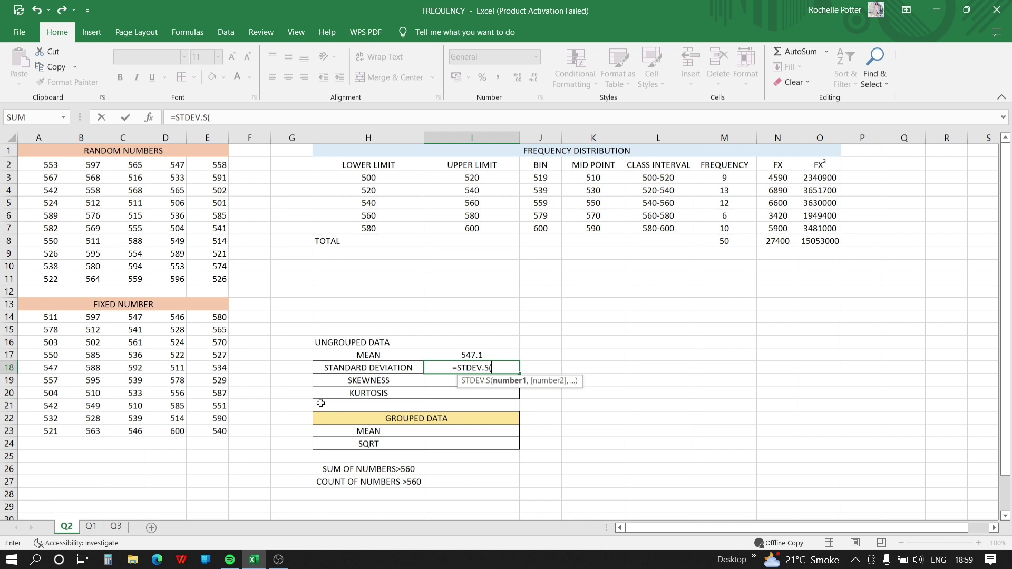
{"action": "left_click_drag", "start_coordinate": [31, 317], "coordinate": [230, 428]}
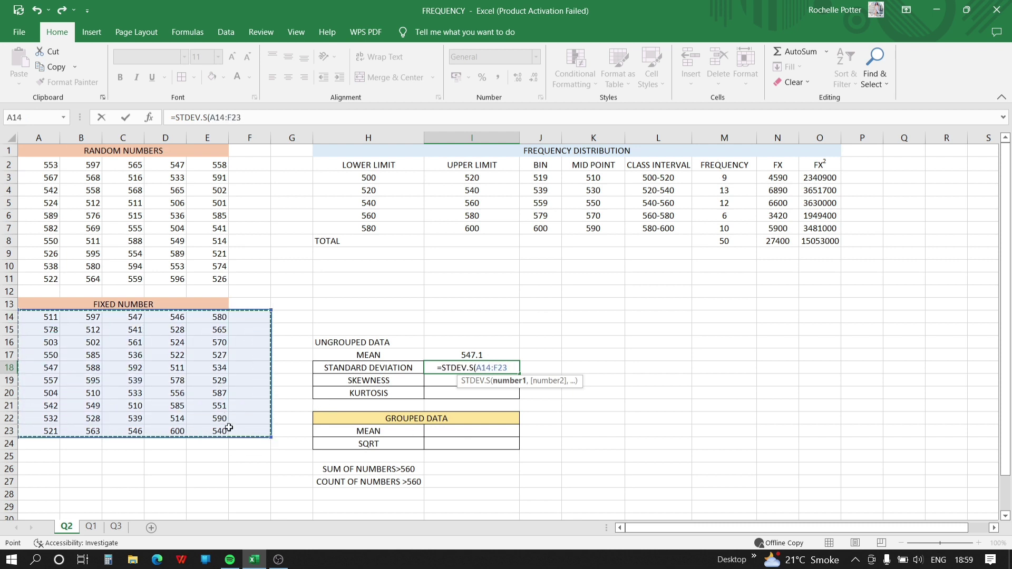
{"action": "left_click", "coordinate": [41, 317]}
{"action": "left_click_drag", "start_coordinate": [41, 318], "coordinate": [214, 430]}
{"action": "type", "text": ")"}
{"action": "key", "text": "Return"}
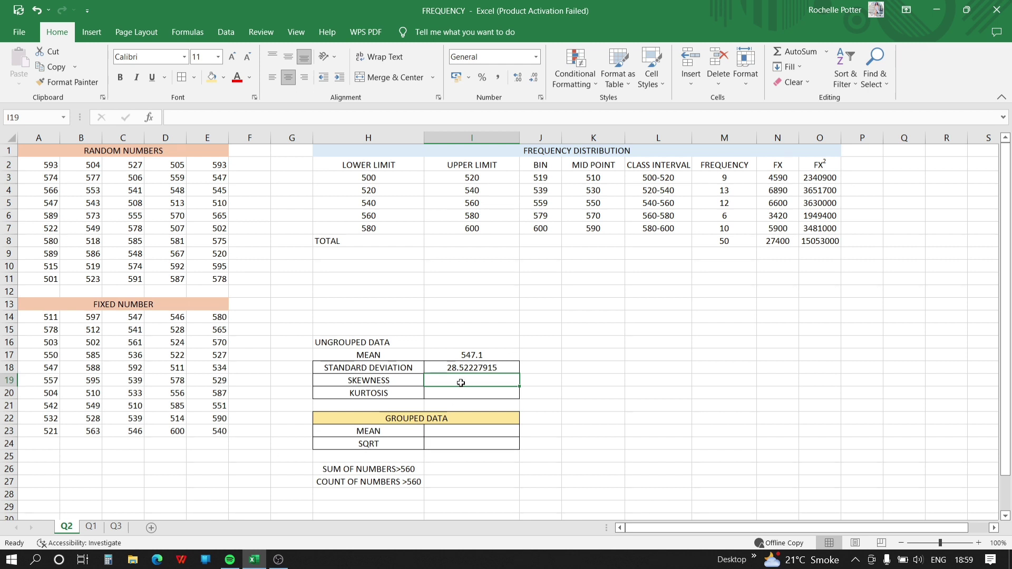
Calculate the skewness in I19 with the SKEW function over the fixed numbers
{"action": "type", "text": "=S"}
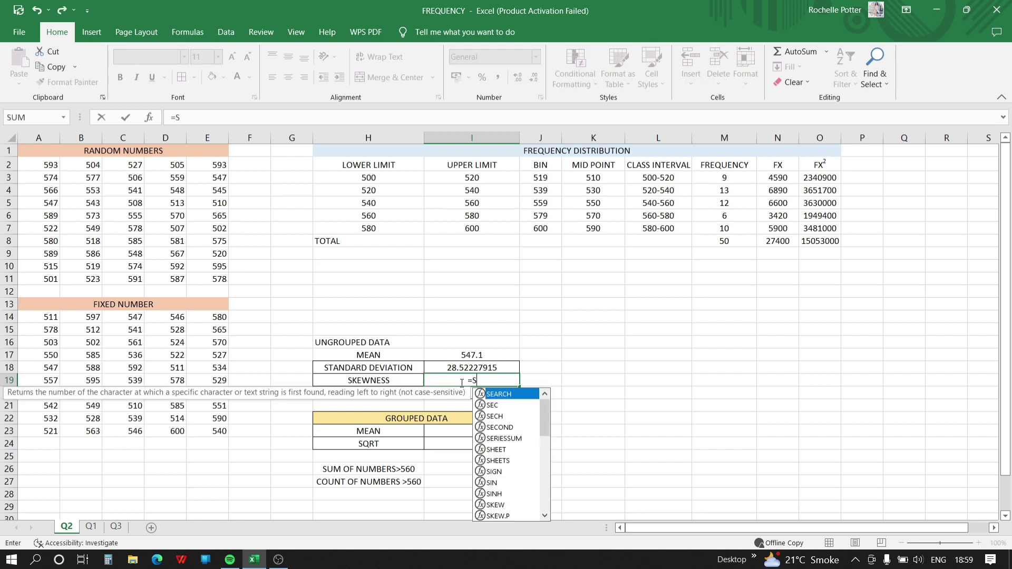
{"action": "type", "text": "KEW"}
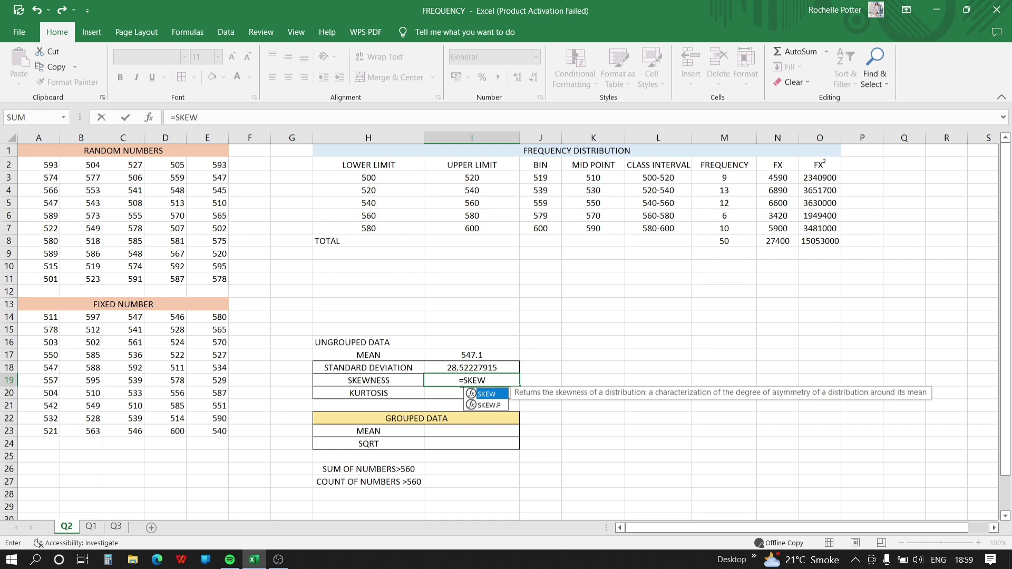
{"action": "type", "text": "("}
{"action": "left_click", "coordinate": [35, 319]}
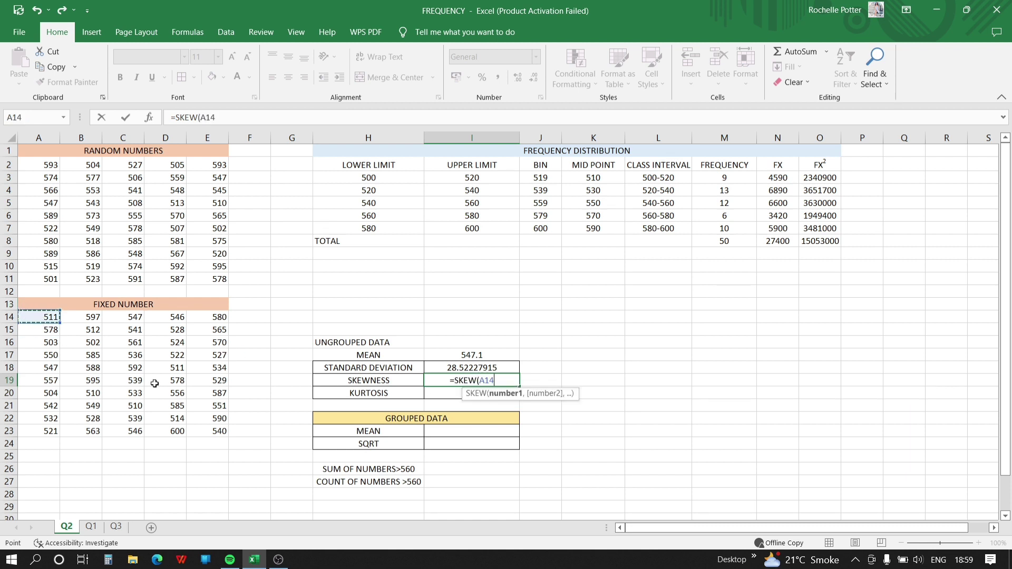
{"action": "left_click_drag", "start_coordinate": [42, 329], "coordinate": [215, 431]}
{"action": "key", "text": "Return"}
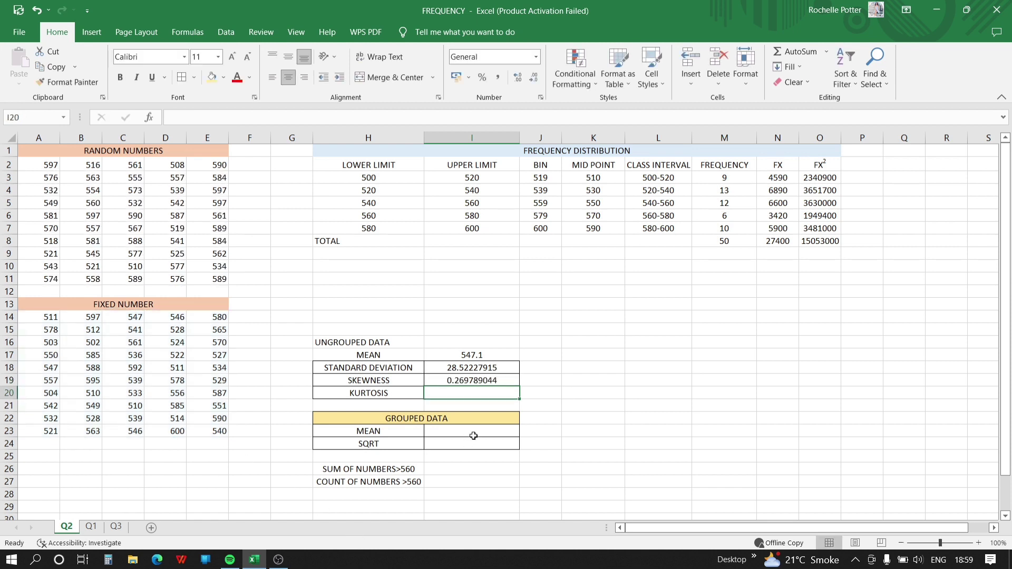
Calculate the kurtosis in I20 with =KURT(A14:E23)
{"action": "type", "text": "=KURT("}
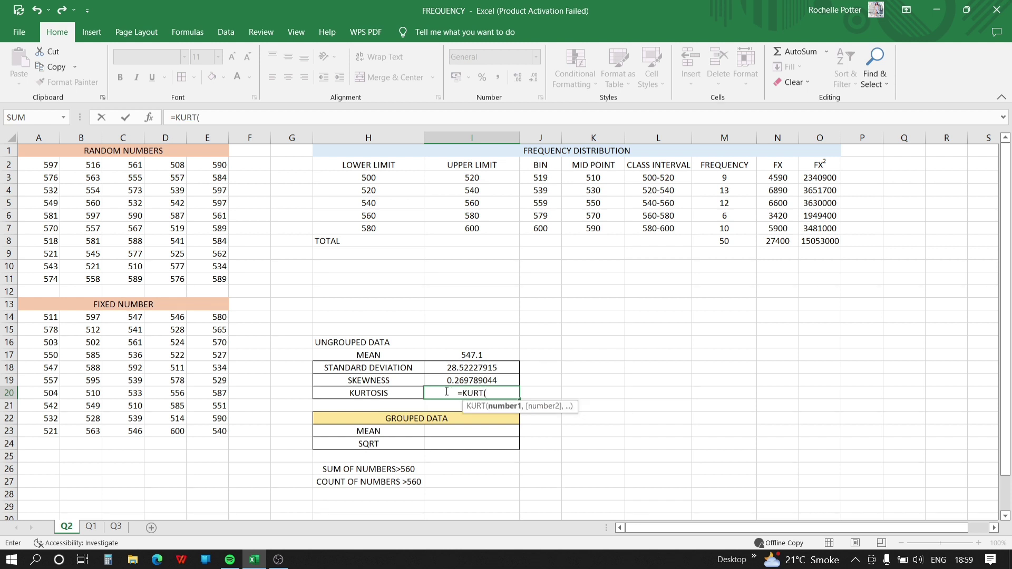
{"action": "left_click", "coordinate": [50, 317]}
{"action": "scroll", "coordinate": [50, 317], "scroll_direction": "right", "scroll_amount": 6}
{"action": "scroll", "coordinate": [51, 317], "scroll_direction": "left", "scroll_amount": 6}
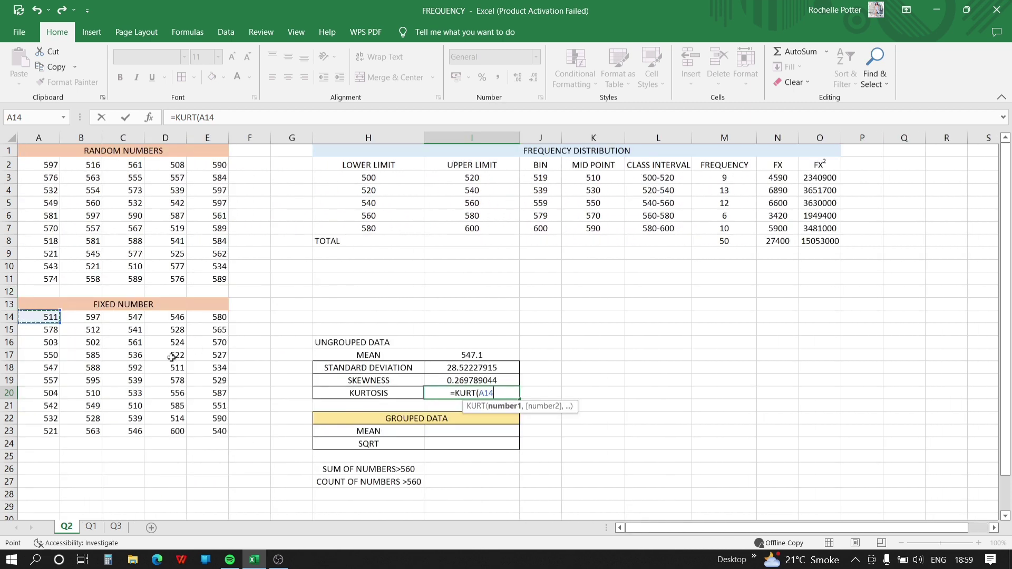
{"action": "left_click_drag", "start_coordinate": [90, 318], "coordinate": [146, 370]}
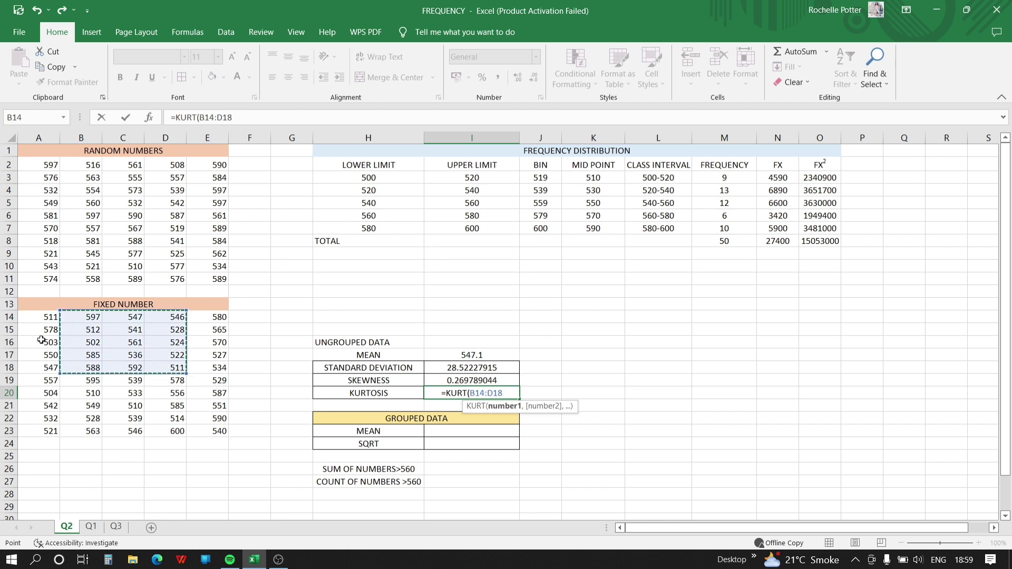
{"action": "left_click", "coordinate": [36, 322]}
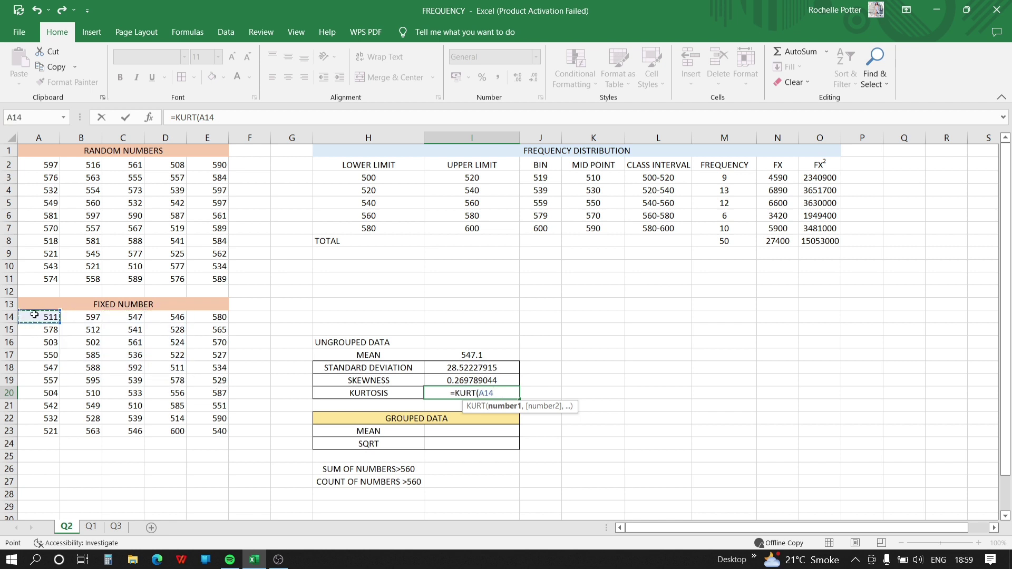
{"action": "left_click_drag", "start_coordinate": [36, 322], "coordinate": [201, 429]}
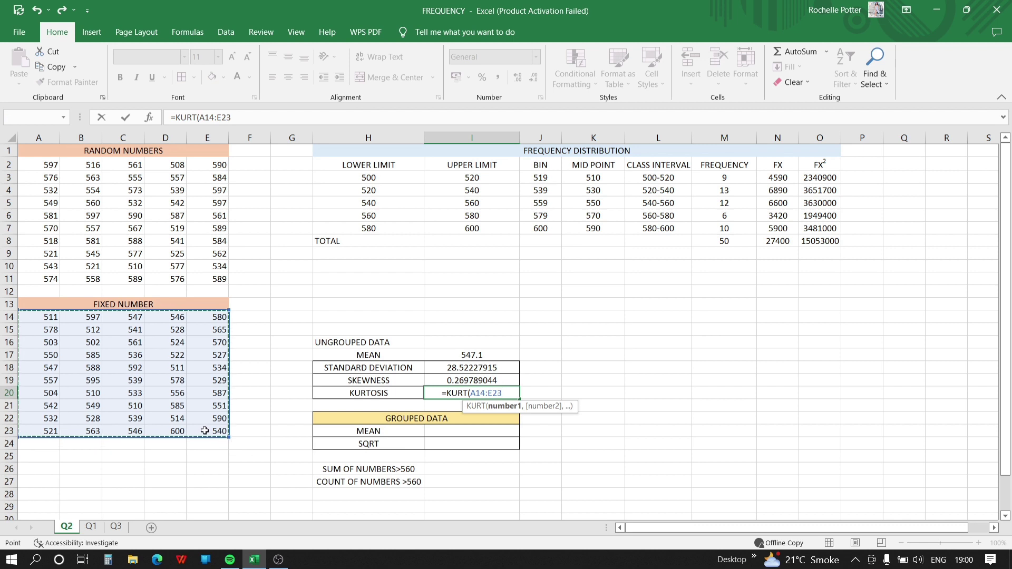
{"action": "key", "text": "Return"}
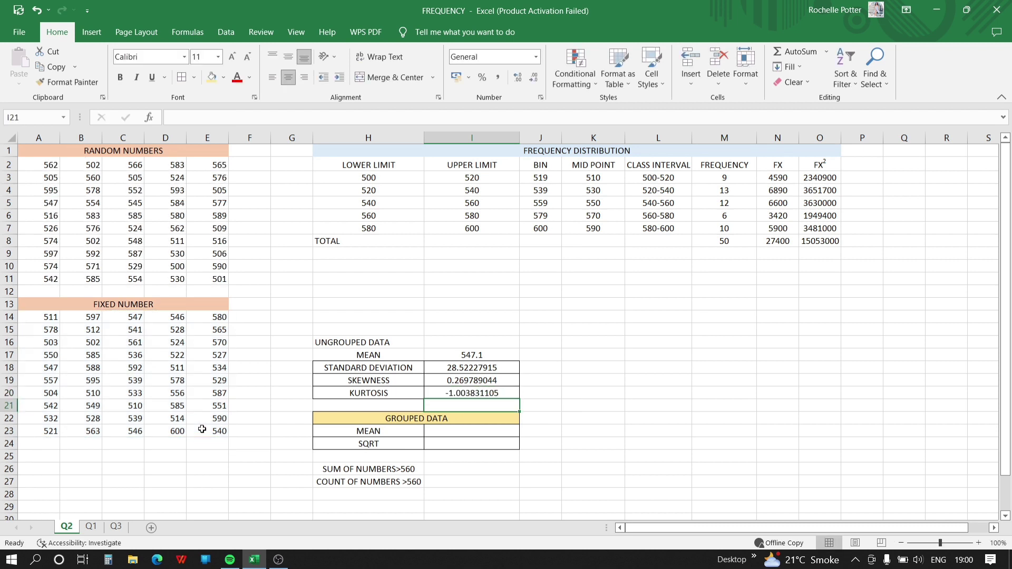
Calculate the grouped-data mean in I23 with =N8/M8, dividing the FX total by the frequency total
{"action": "left_click", "coordinate": [460, 431]}
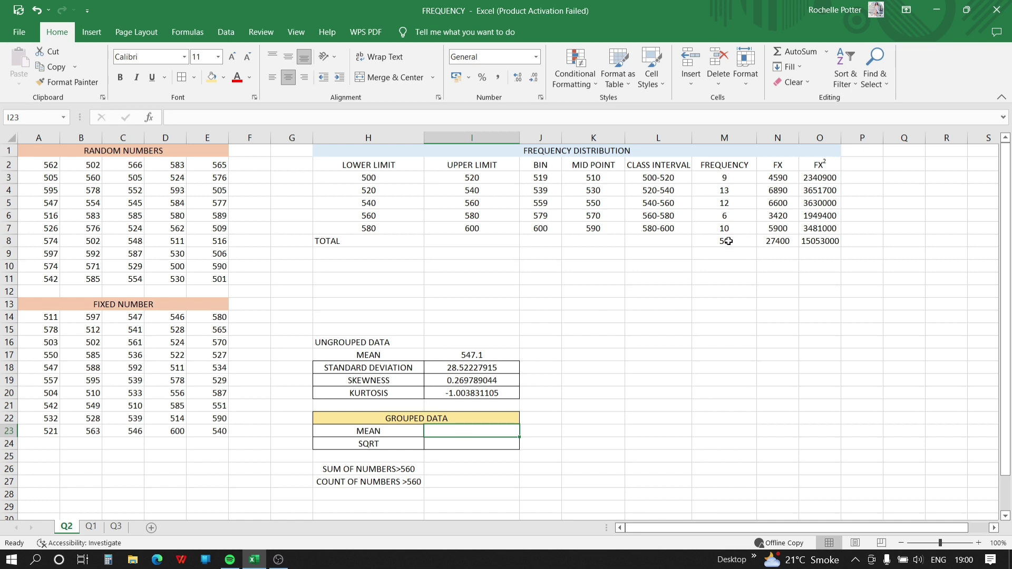
{"action": "type", "text": "="}
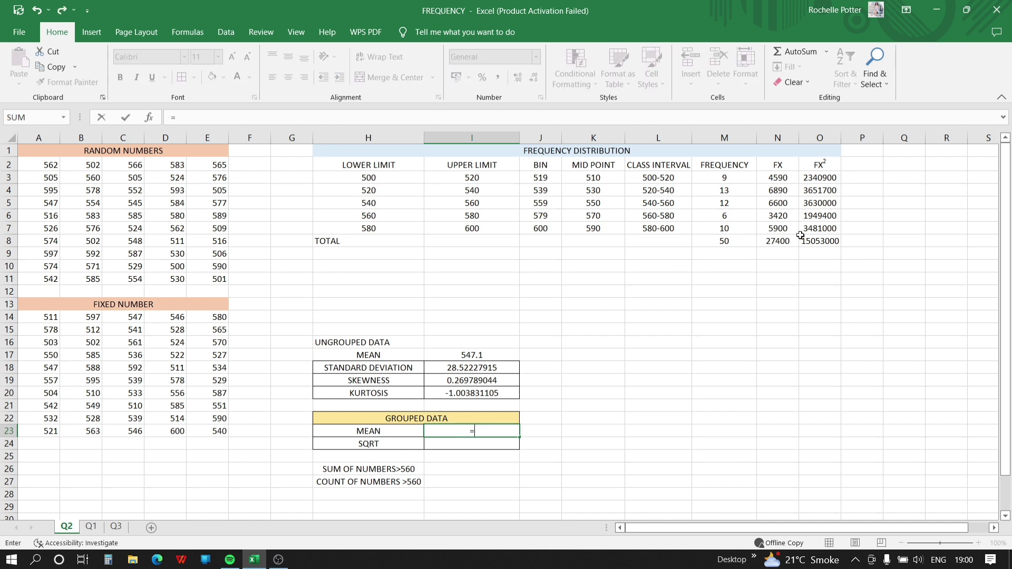
{"action": "left_click", "coordinate": [777, 240]}
{"action": "type", "text": "/"}
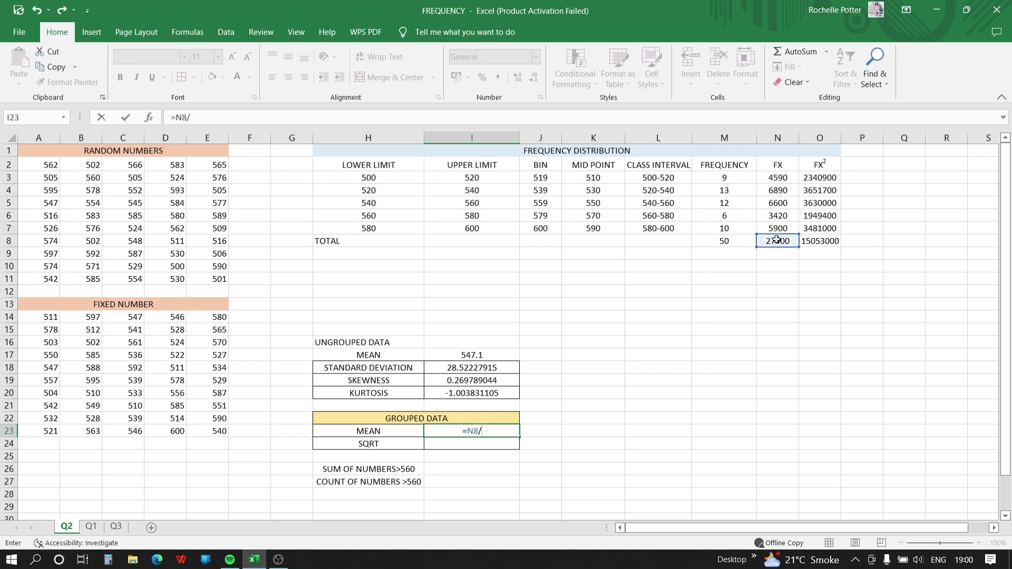
{"action": "left_click", "coordinate": [730, 238]}
{"action": "key", "text": "Return"}
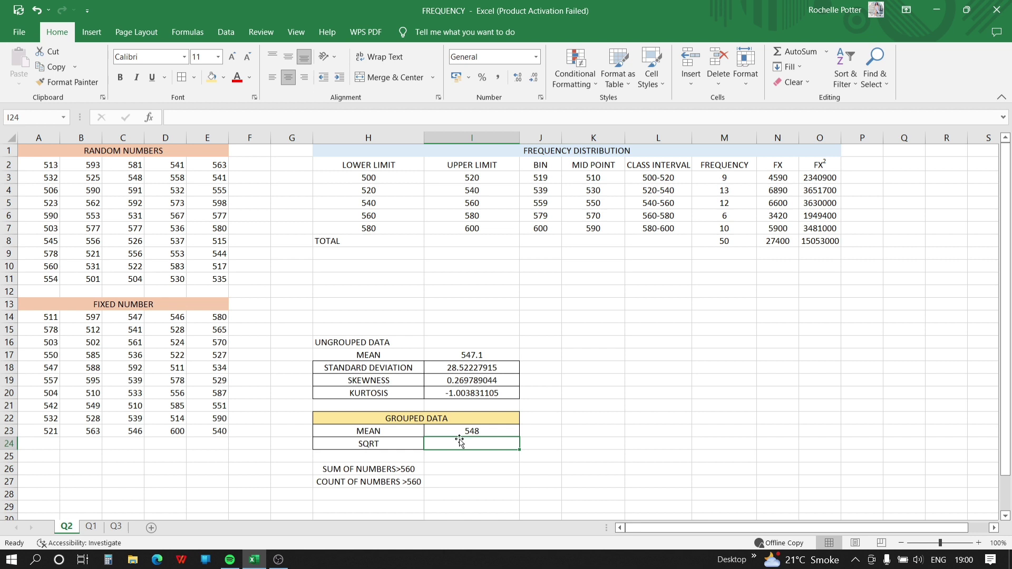
Enter =O8/M8-I23*I23 in I24 for the grouped data's SQRT row
{"action": "type", "text": "="}
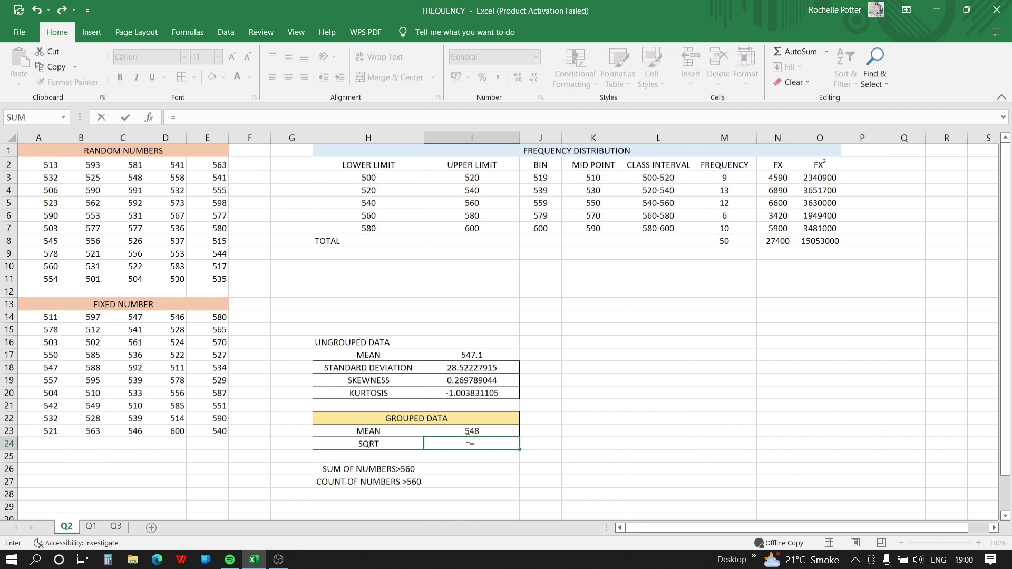
{"action": "left_click", "coordinate": [822, 242]}
{"action": "type", "text": "/"}
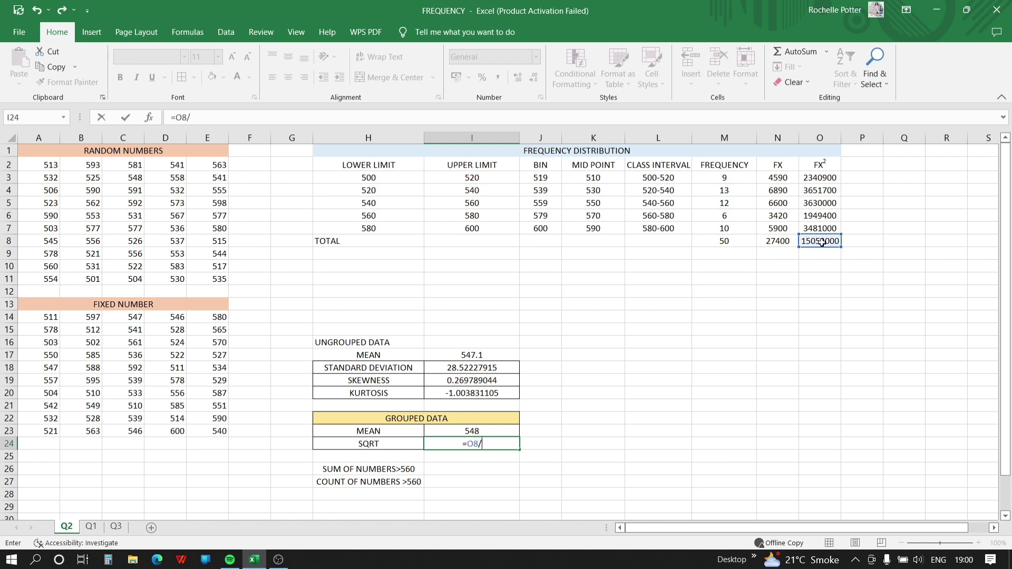
{"action": "left_click", "coordinate": [732, 241]}
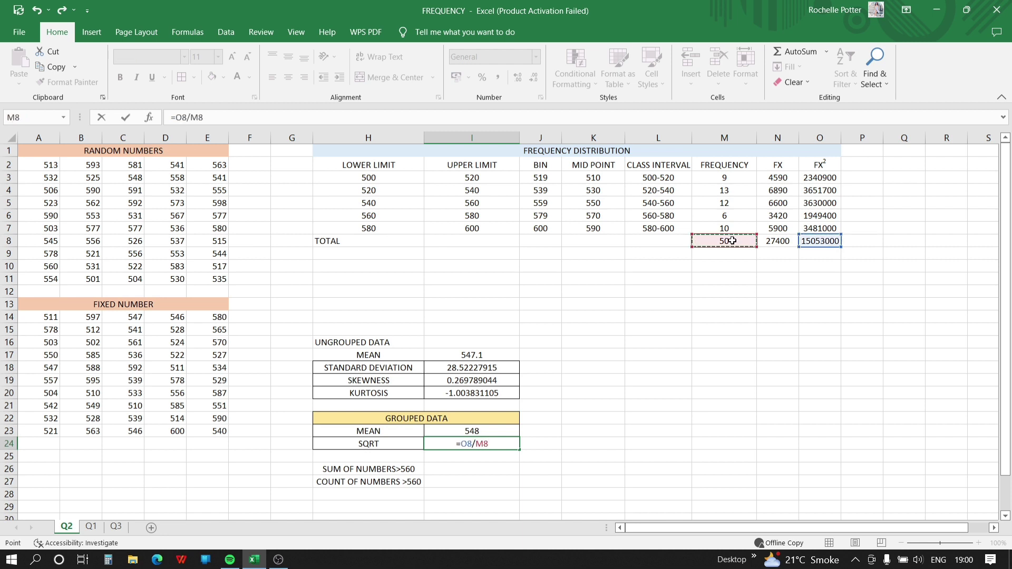
{"action": "type", "text": "*"}
{"action": "key", "text": "BackSpace"}
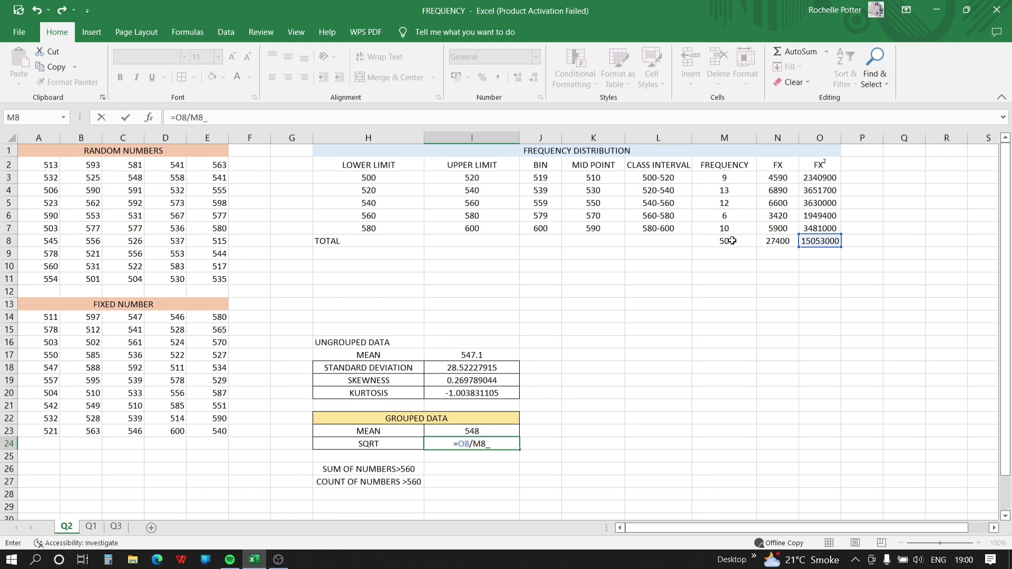
{"action": "type", "text": "-"}
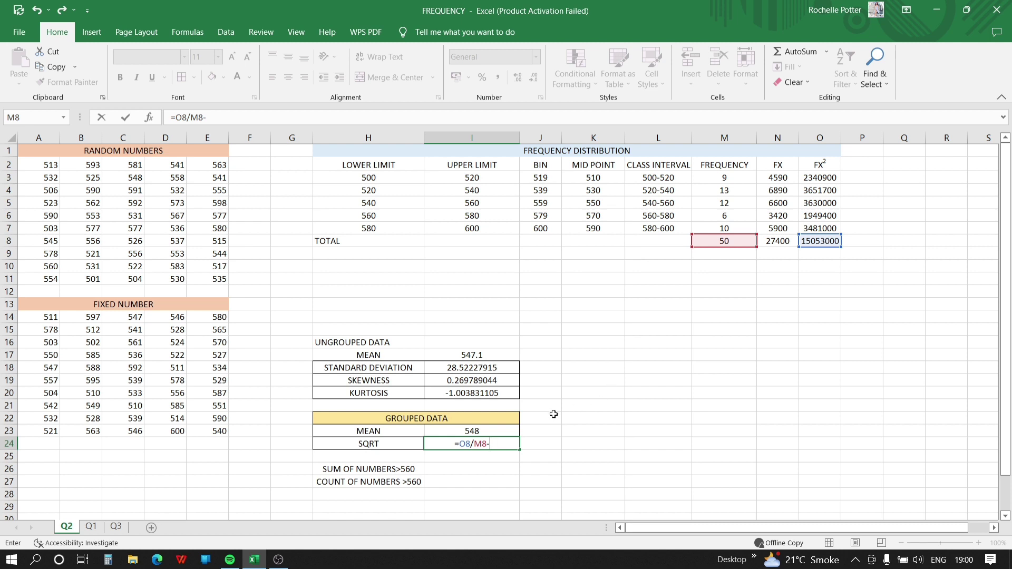
{"action": "left_click", "coordinate": [462, 432]}
{"action": "type", "text": "*"}
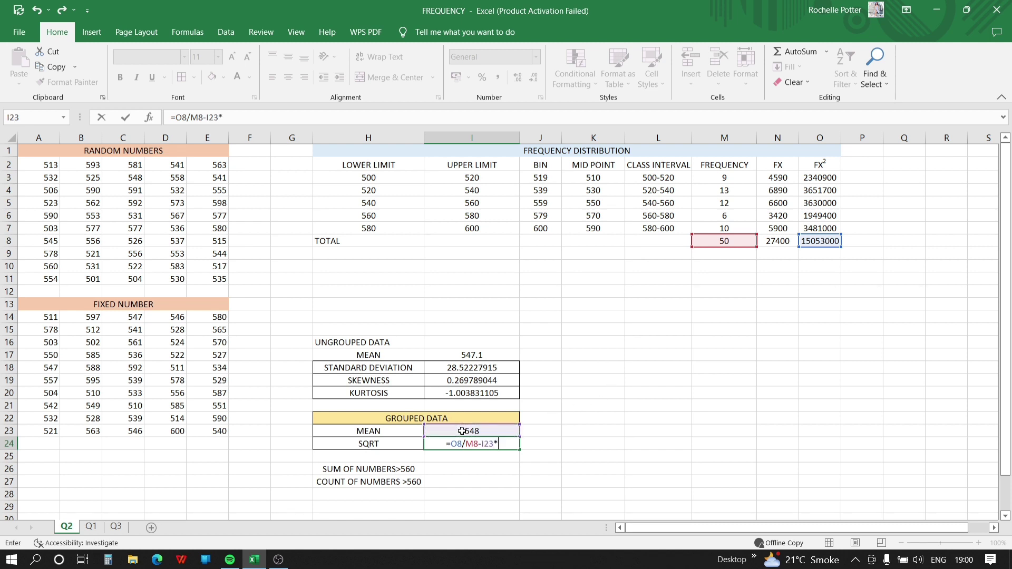
{"action": "left_click", "coordinate": [462, 431]}
{"action": "key", "text": "Return"}
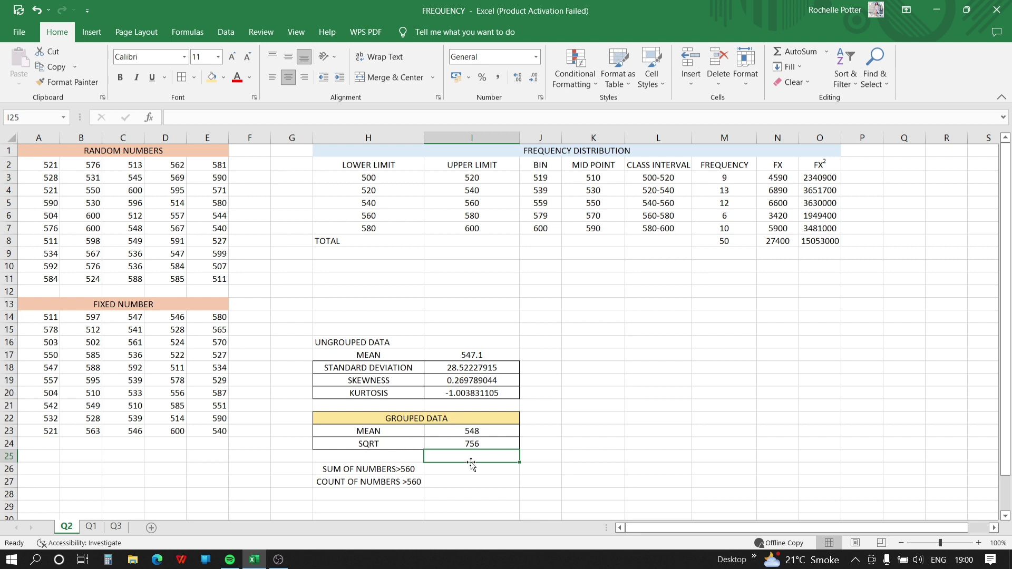
{"action": "left_click", "coordinate": [460, 441]}
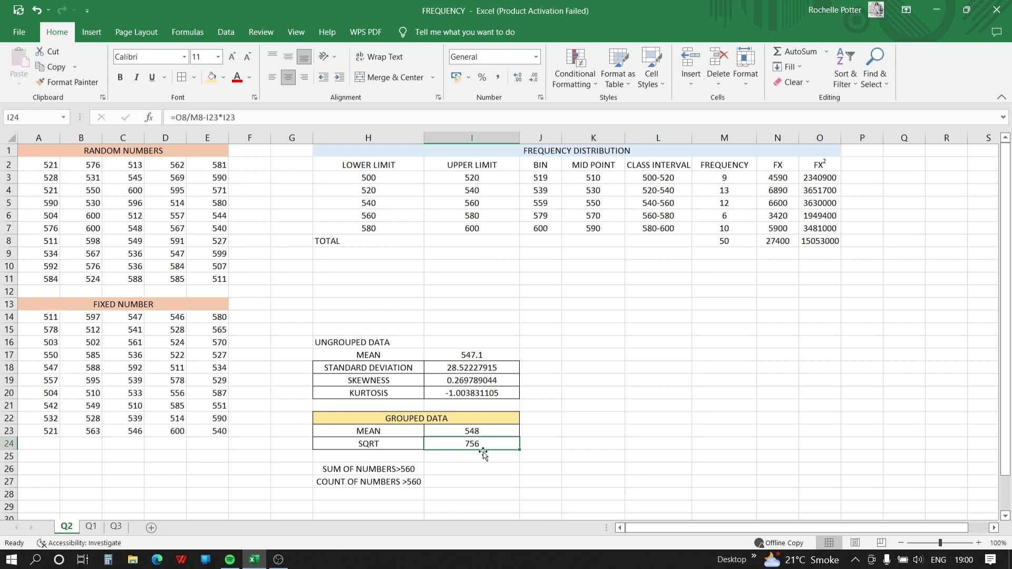
Calculate the sum of the fixed numbers above 560 in I26 with =SUMIF(A14:E23,">560")
{"action": "left_click", "coordinate": [472, 470]}
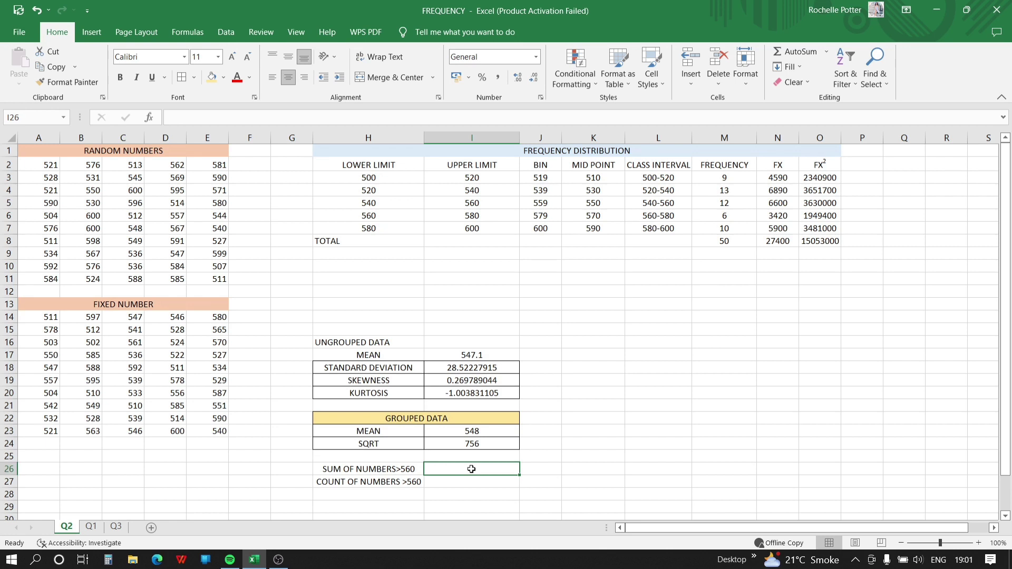
{"action": "type", "text": "=SUM"}
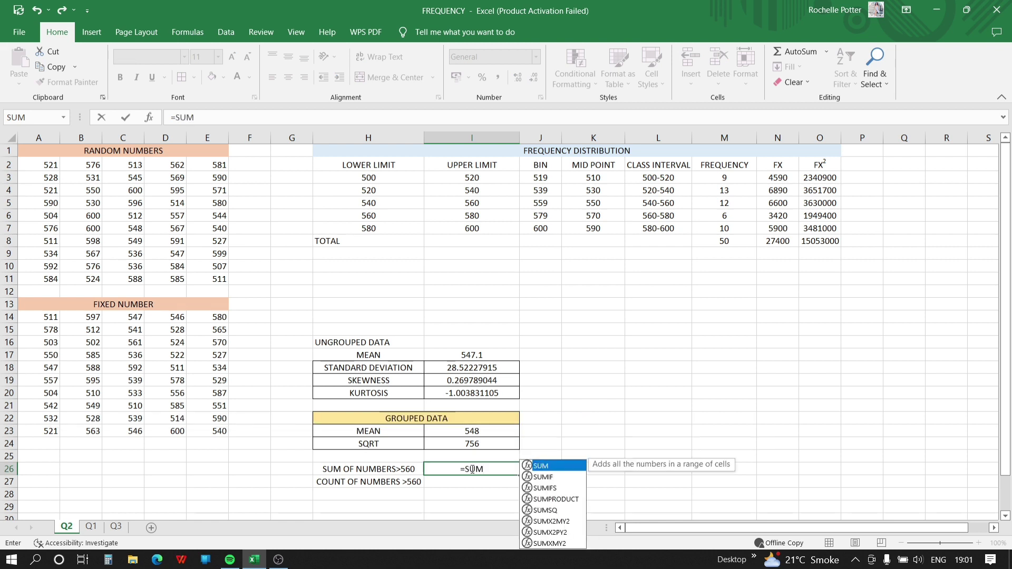
{"action": "type", "text": "IF("}
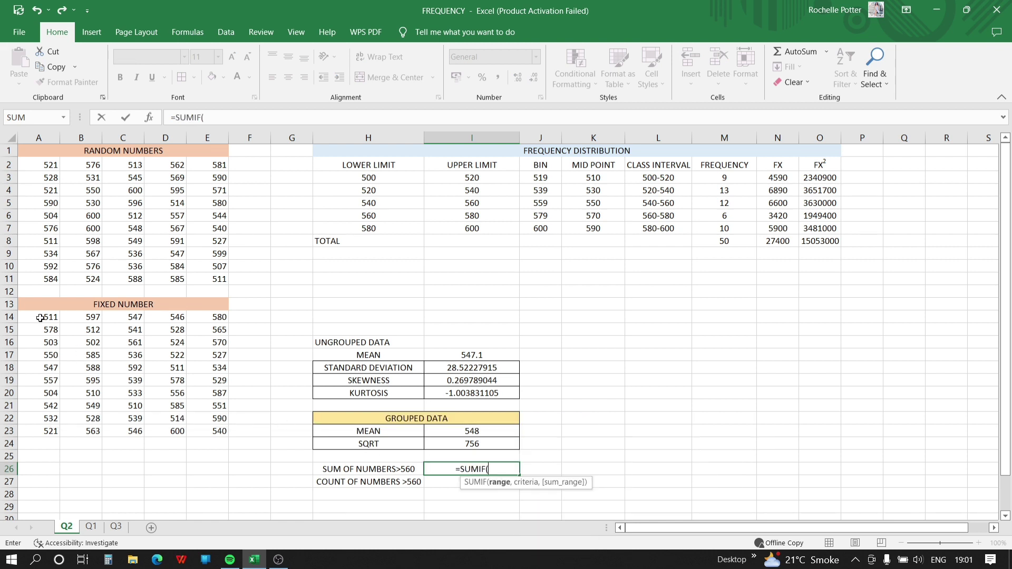
{"action": "scroll", "coordinate": [393, 513], "scroll_direction": "right", "scroll_amount": 4}
{"action": "scroll", "coordinate": [393, 512], "scroll_direction": "left", "scroll_amount": 1}
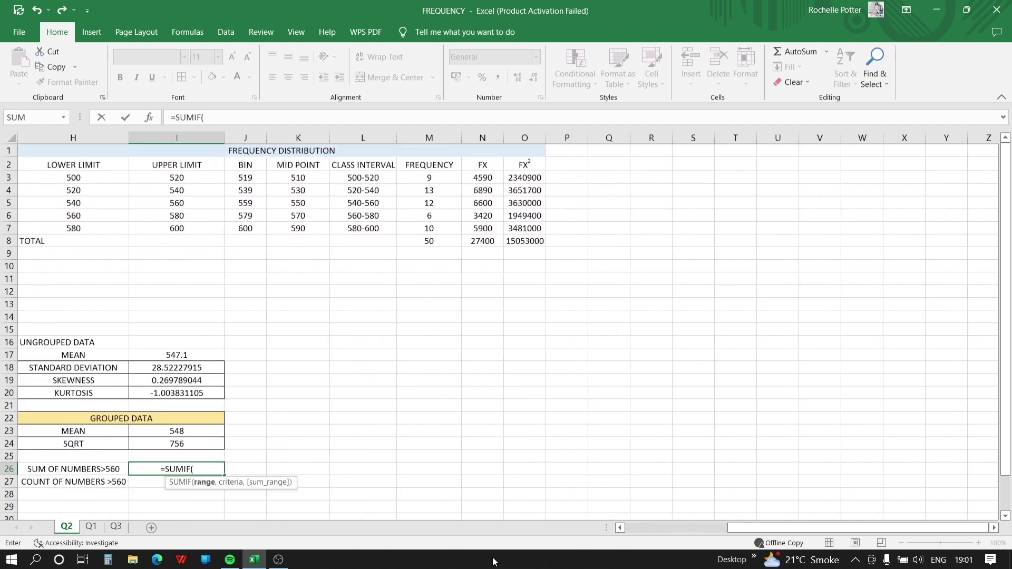
{"action": "left_click", "coordinate": [657, 525]}
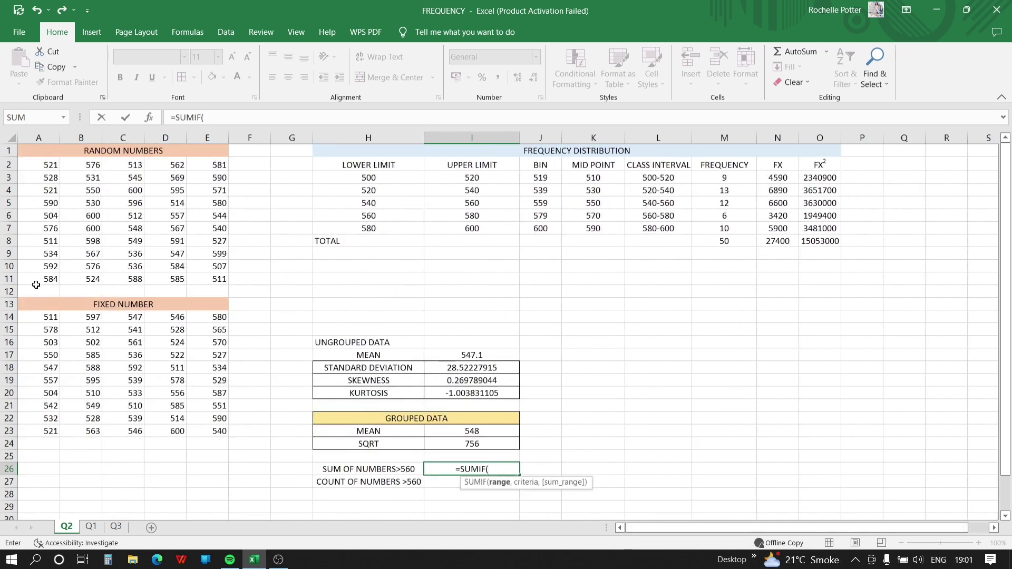
{"action": "left_click_drag", "start_coordinate": [49, 317], "coordinate": [209, 437]}
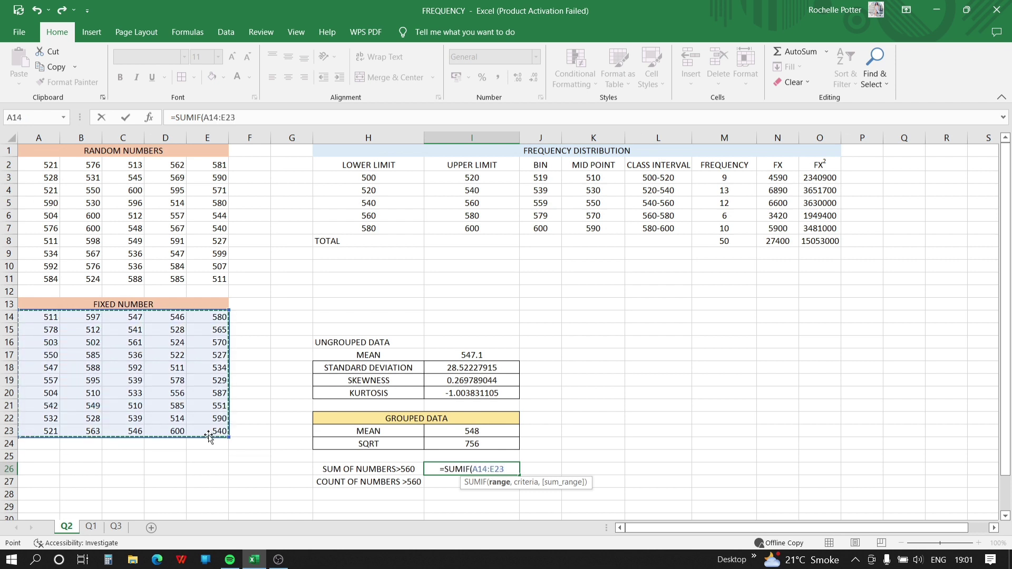
{"action": "type", "text": ",\""}
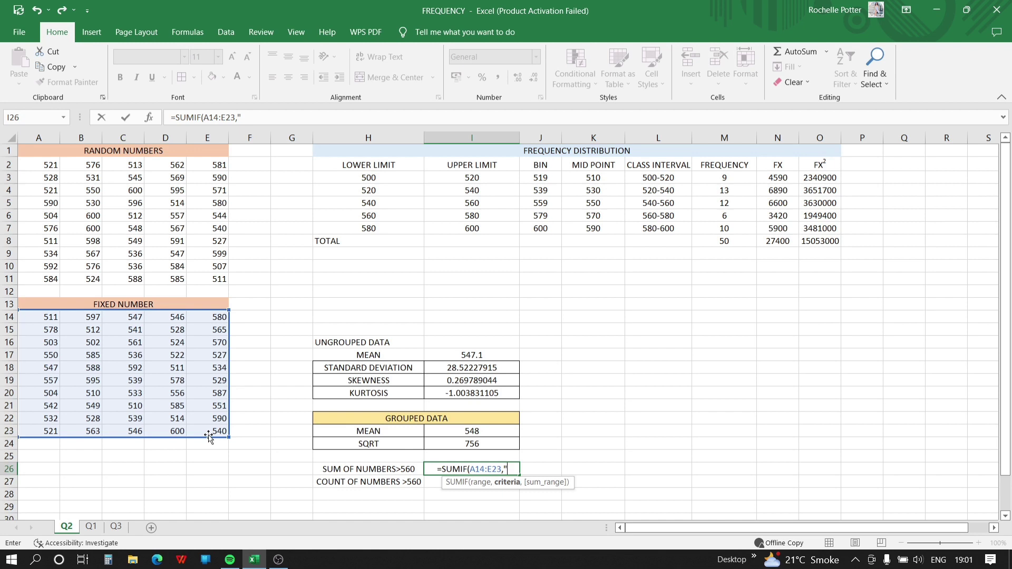
{"action": "type", "text": ">"}
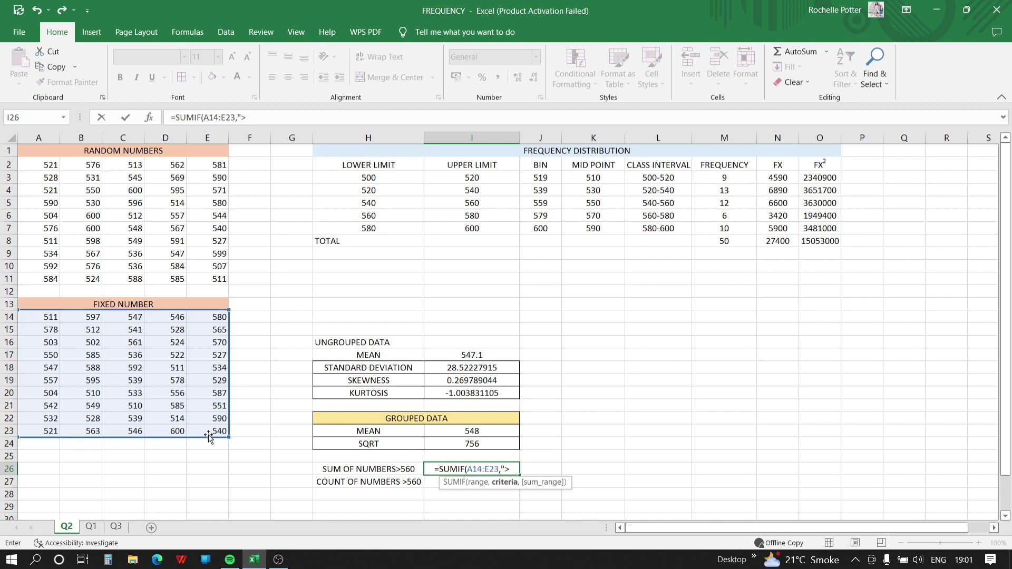
{"action": "type", "text": "560\")"}
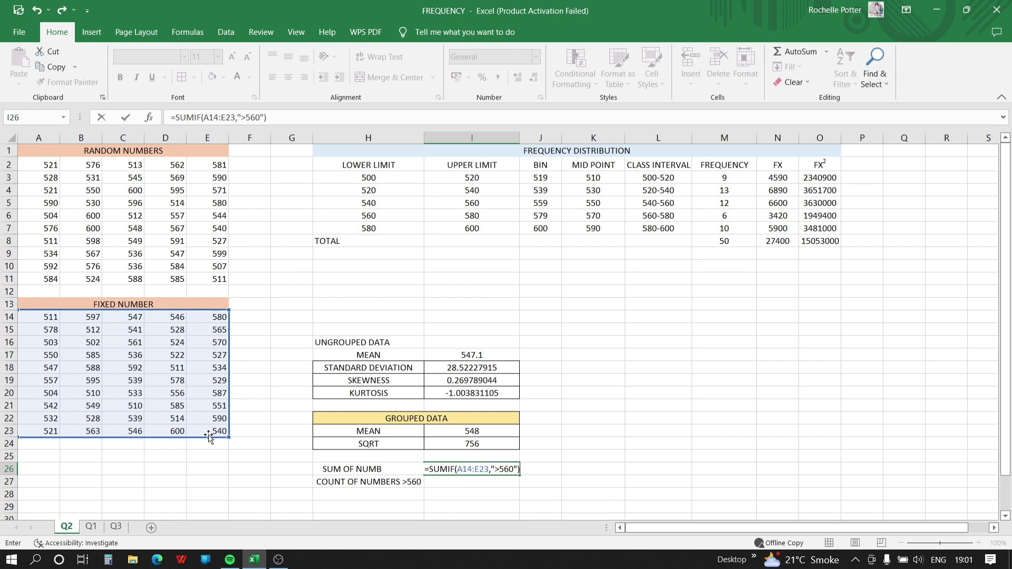
{"action": "key", "text": "Return"}
Count the fixed numbers above 560 in I27 with =COUNTIF(A14:E23,">560")
{"action": "type", "text": "="}
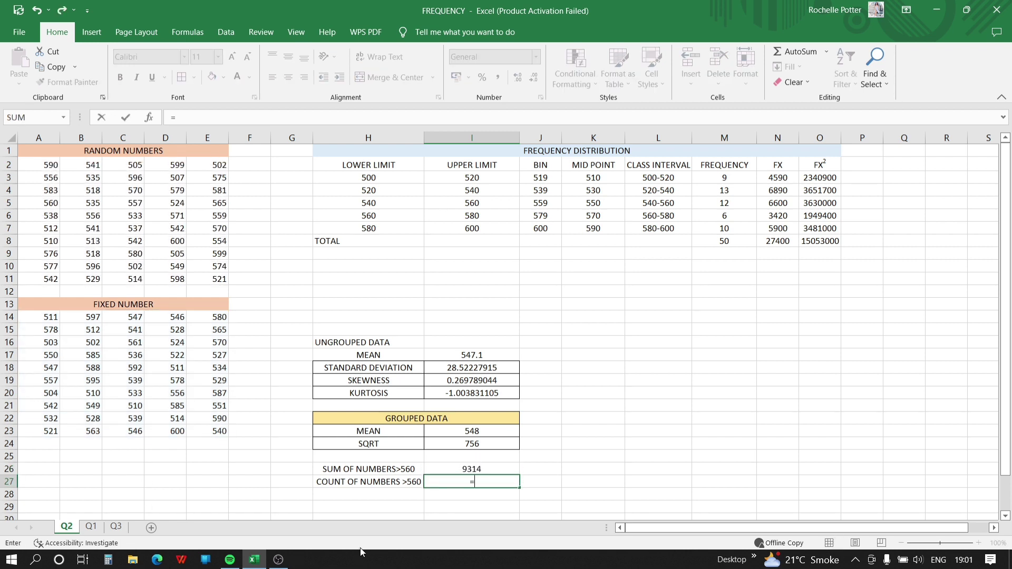
{"action": "type", "text": "COUNT"}
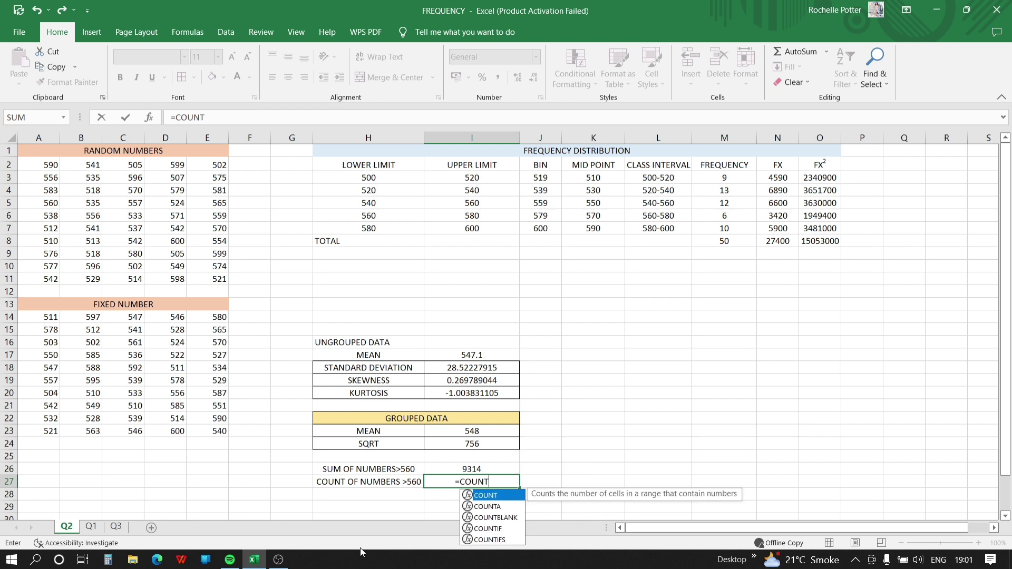
{"action": "type", "text": "IF"}
{"action": "key", "text": "Tab"}
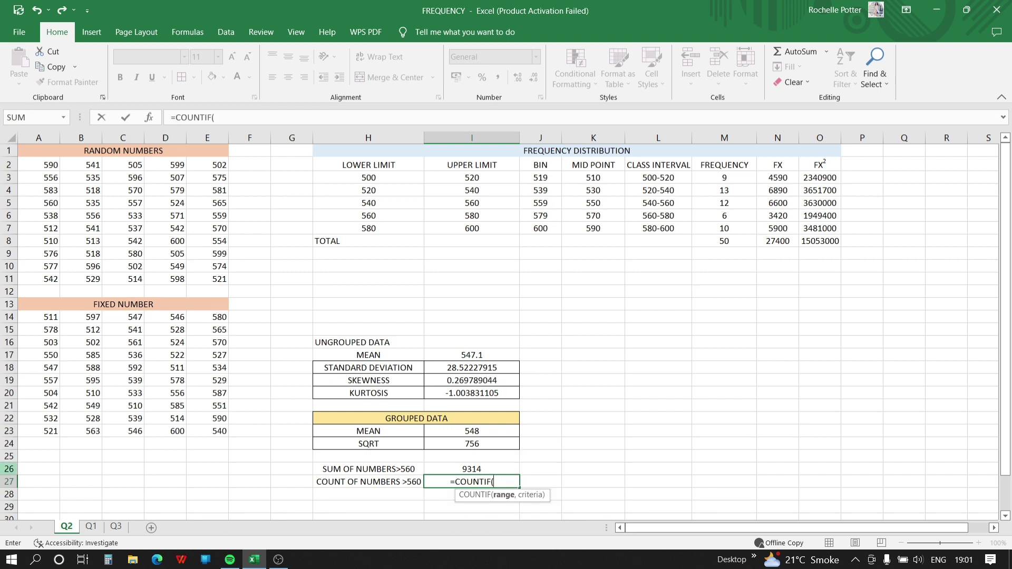
{"action": "left_click", "coordinate": [30, 317]}
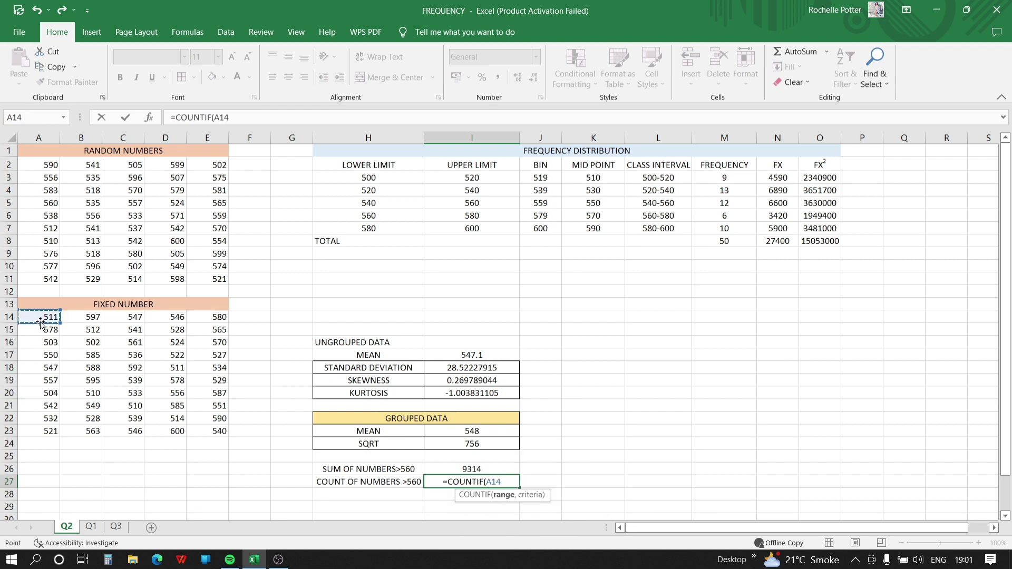
{"action": "scroll", "coordinate": [38, 316], "scroll_direction": "right", "scroll_amount": 3}
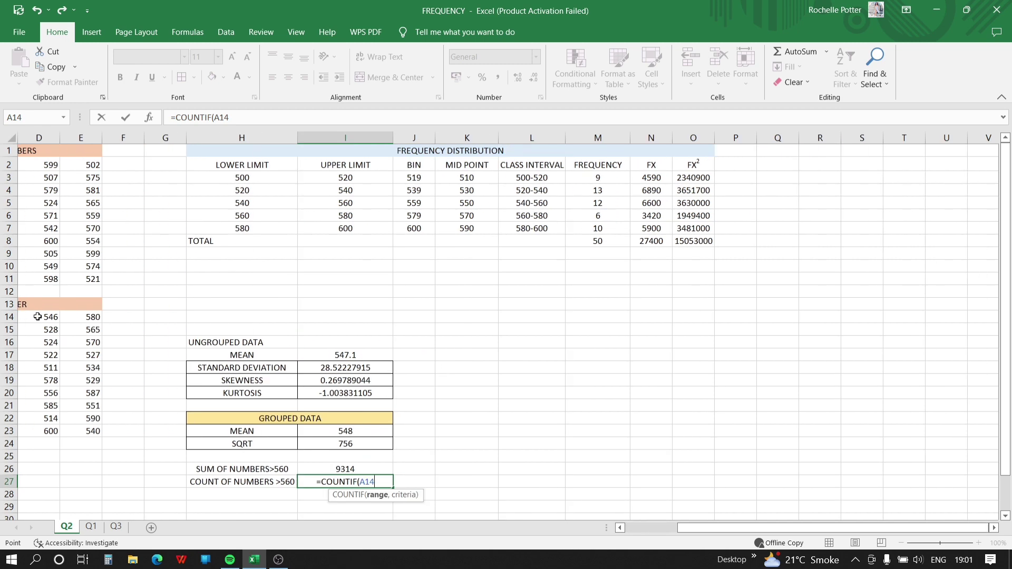
{"action": "left_click", "coordinate": [648, 530]}
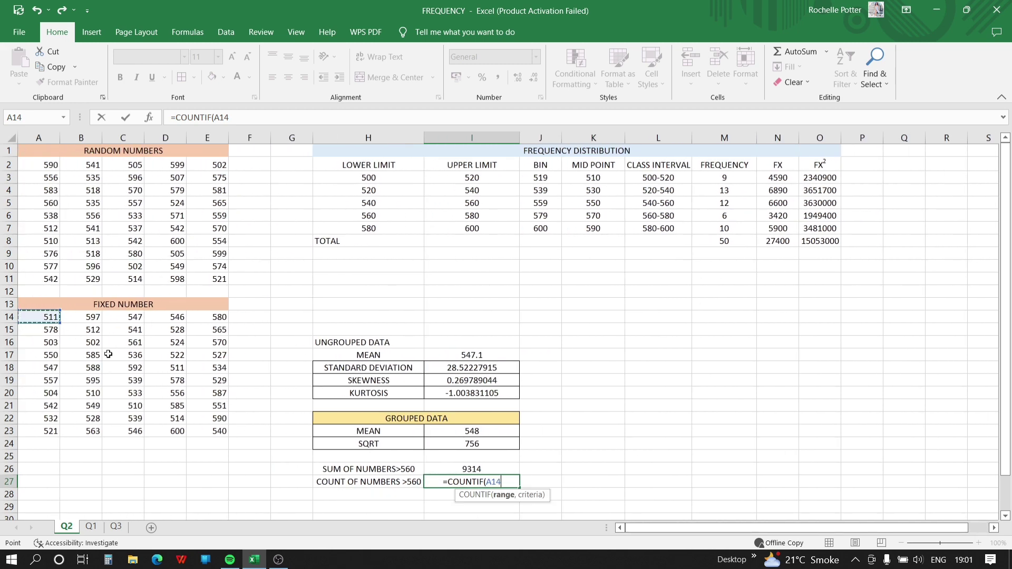
{"action": "left_click_drag", "start_coordinate": [44, 329], "coordinate": [132, 369]}
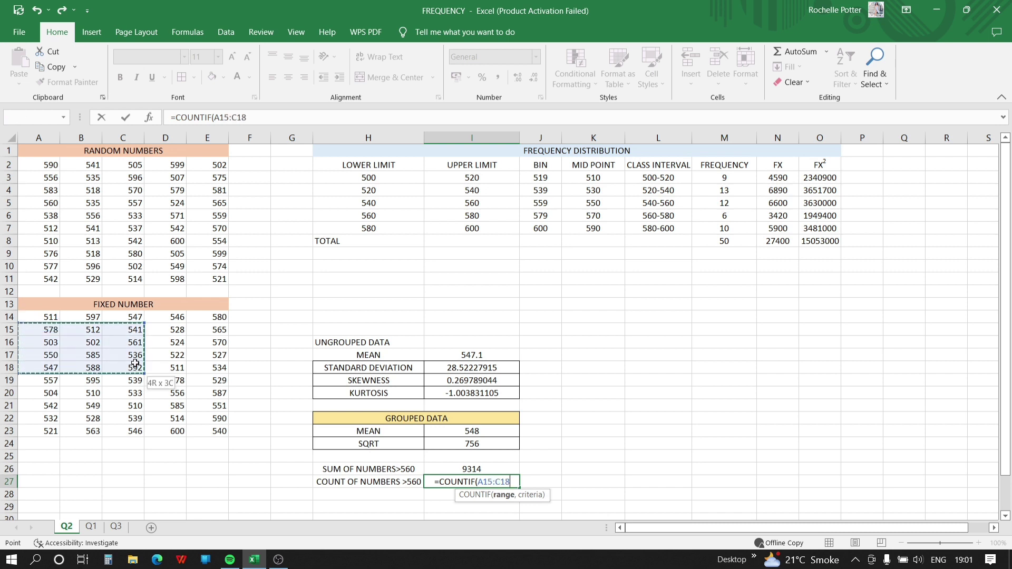
{"action": "left_click", "coordinate": [34, 317]}
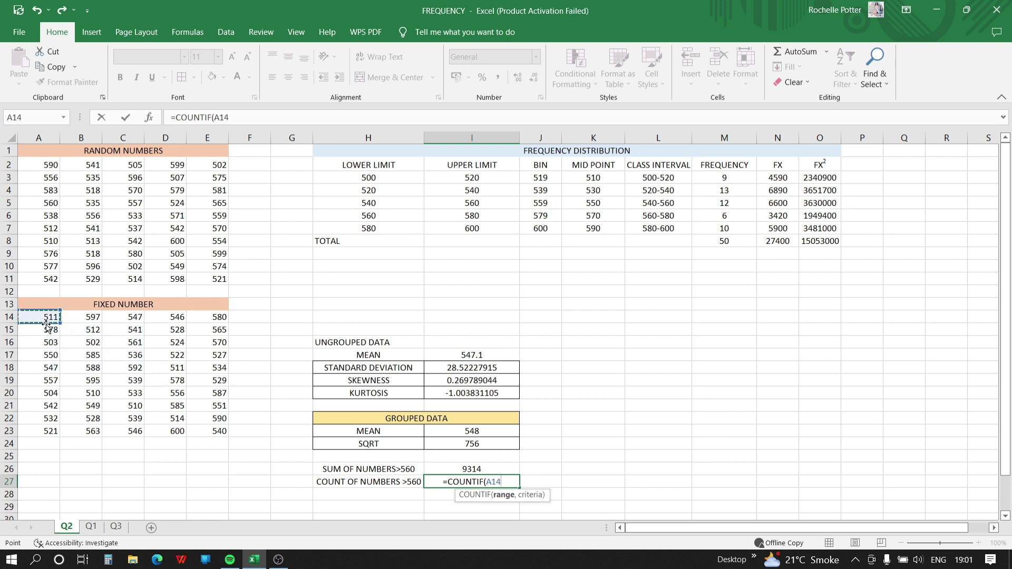
{"action": "left_click_drag", "start_coordinate": [33, 316], "coordinate": [220, 428]}
{"action": "type", "text": ","}
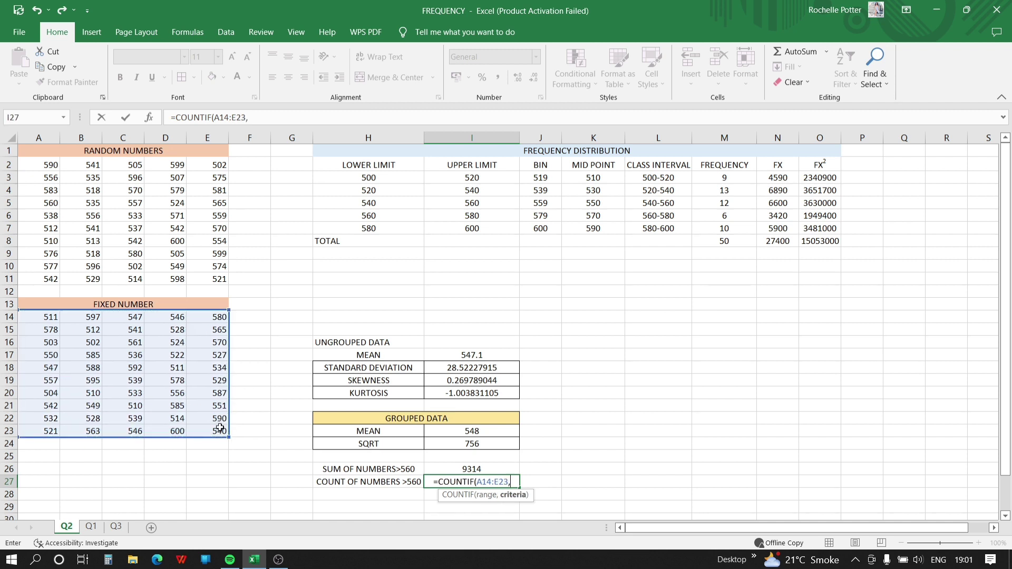
{"action": "type", "text": "\">560"}
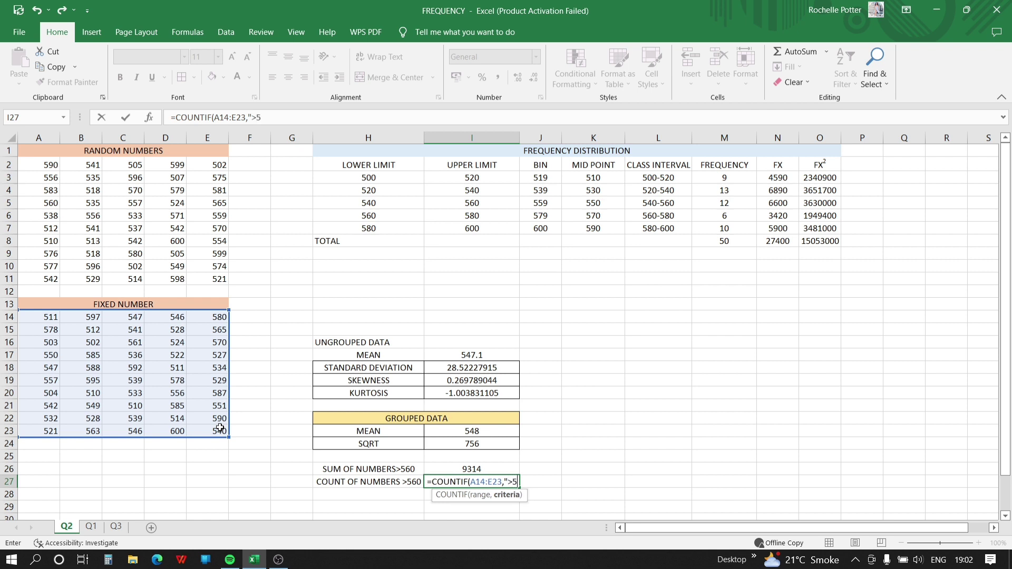
{"action": "type", "text": "\""}
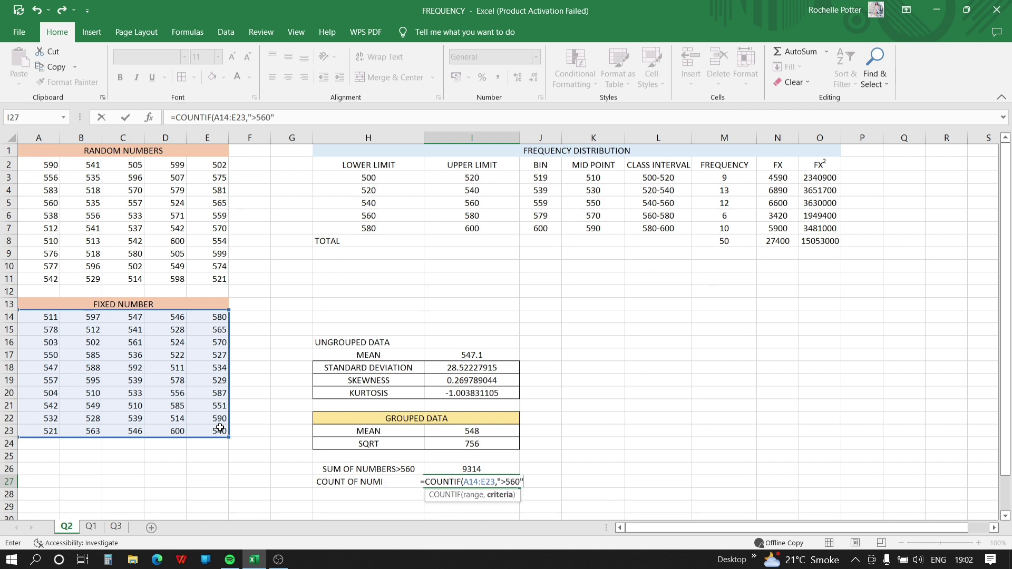
{"action": "type", "text": ")"}
{"action": "key", "text": "Return"}
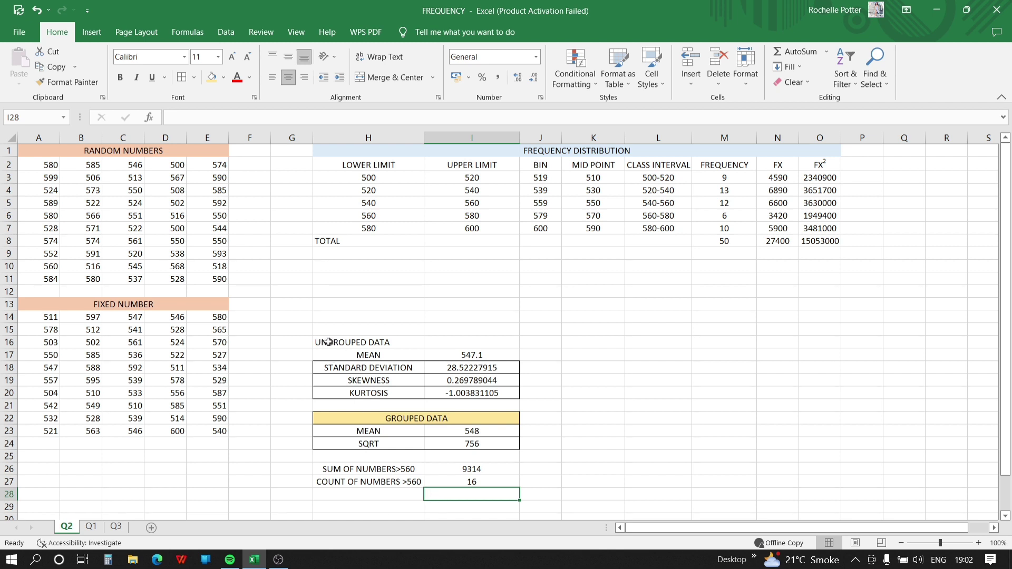
Apply all borders to the ungrouped data table in H16:I20
{"action": "left_click", "coordinate": [345, 341]}
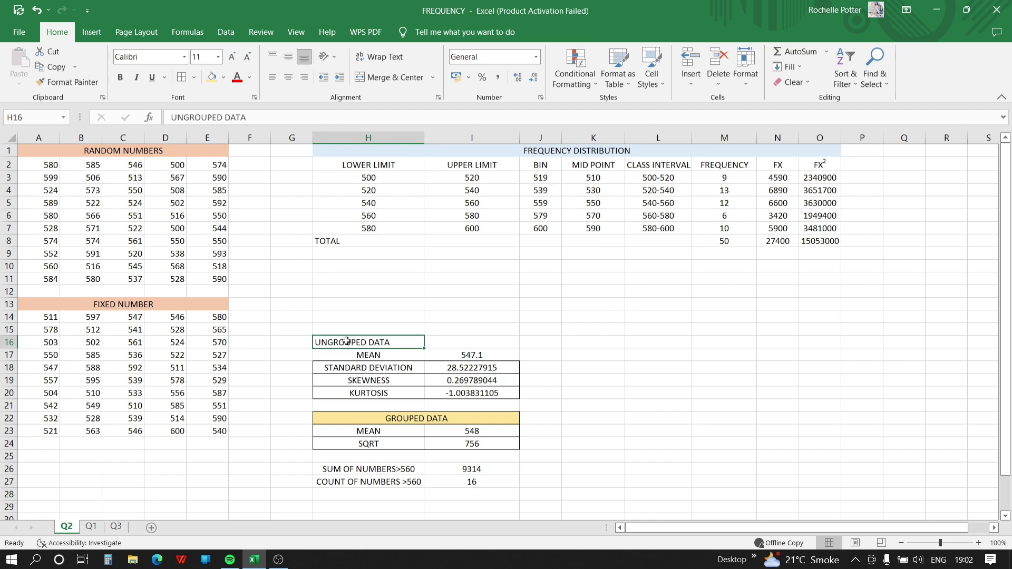
{"action": "left_click_drag", "start_coordinate": [398, 343], "coordinate": [499, 395]}
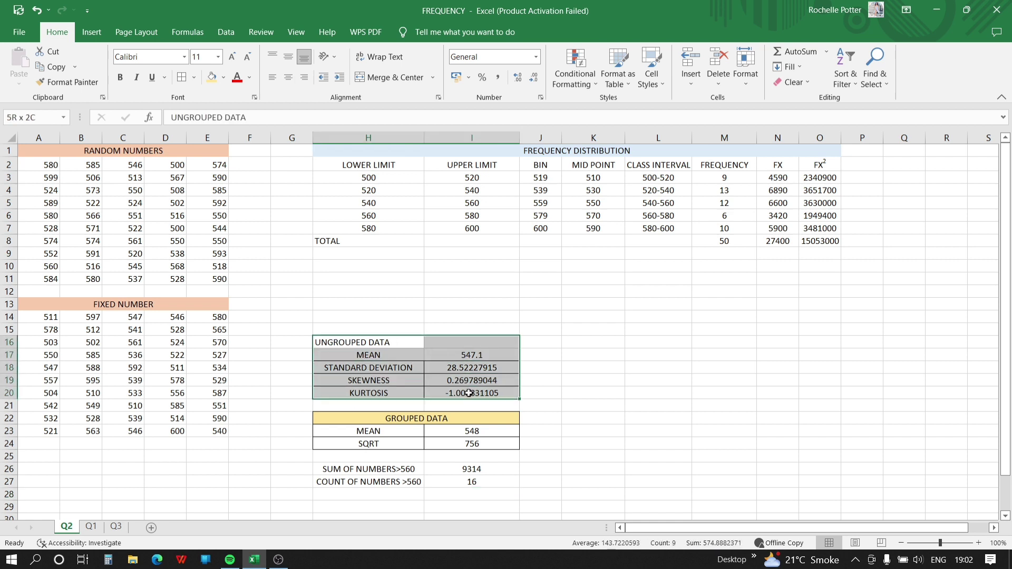
{"action": "left_click", "coordinate": [181, 77]}
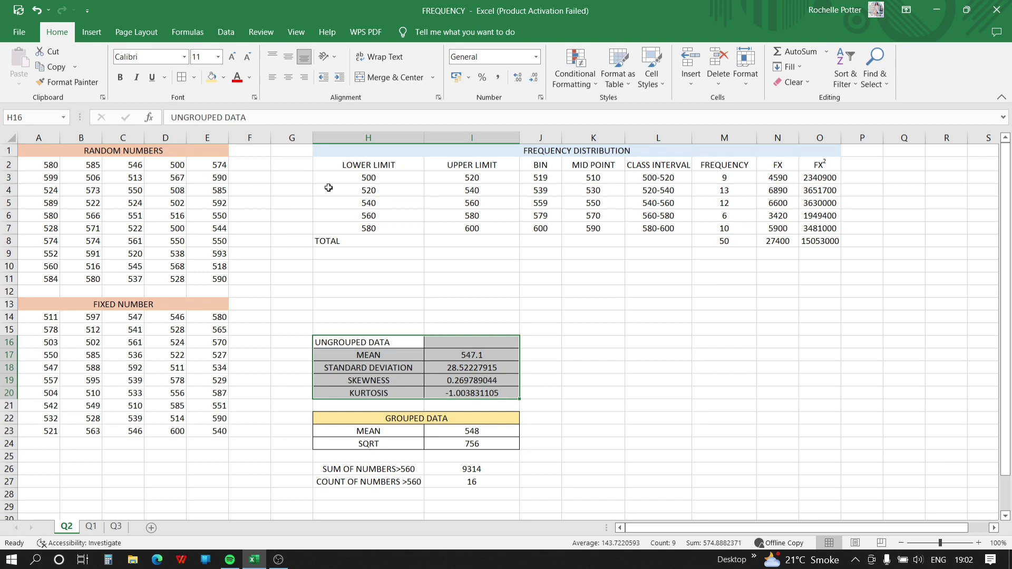
Fill the UNGROUPED DATA heading cells H16:I16 with light gold and merge and center them
{"action": "left_click", "coordinate": [359, 343]}
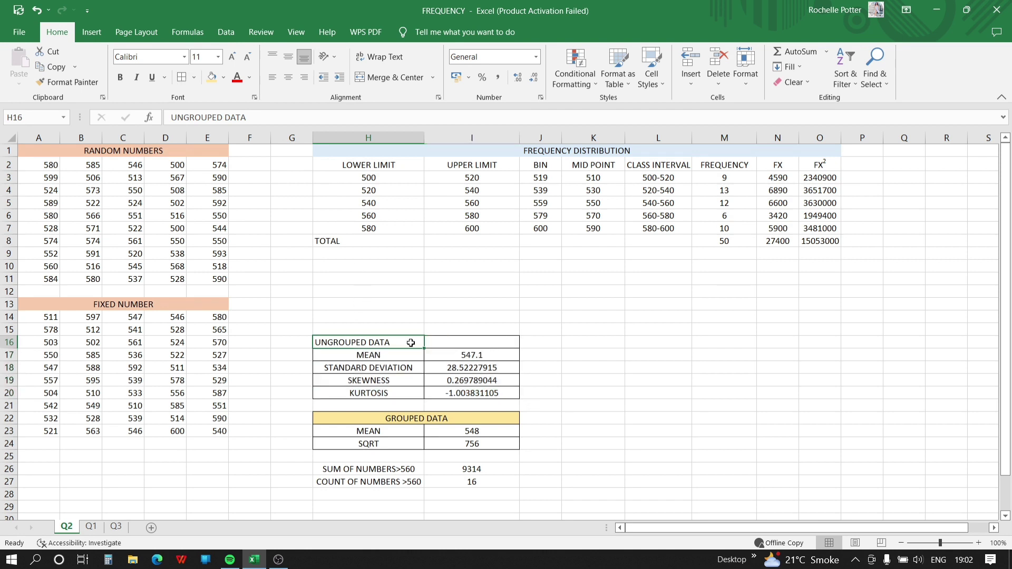
{"action": "left_click_drag", "start_coordinate": [409, 344], "coordinate": [455, 342]}
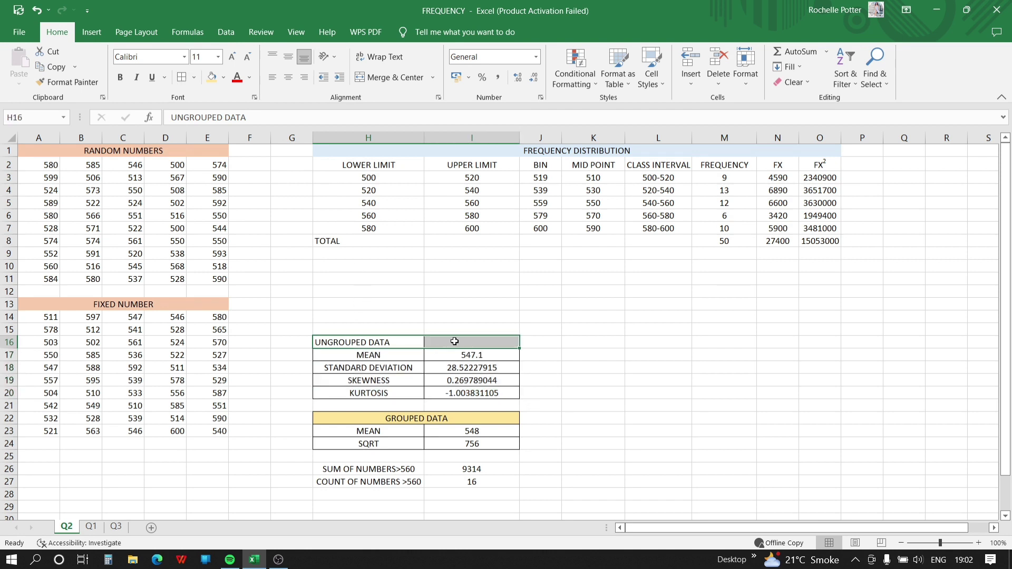
{"action": "left_click", "coordinate": [211, 79]}
{"action": "left_click", "coordinate": [406, 77]}
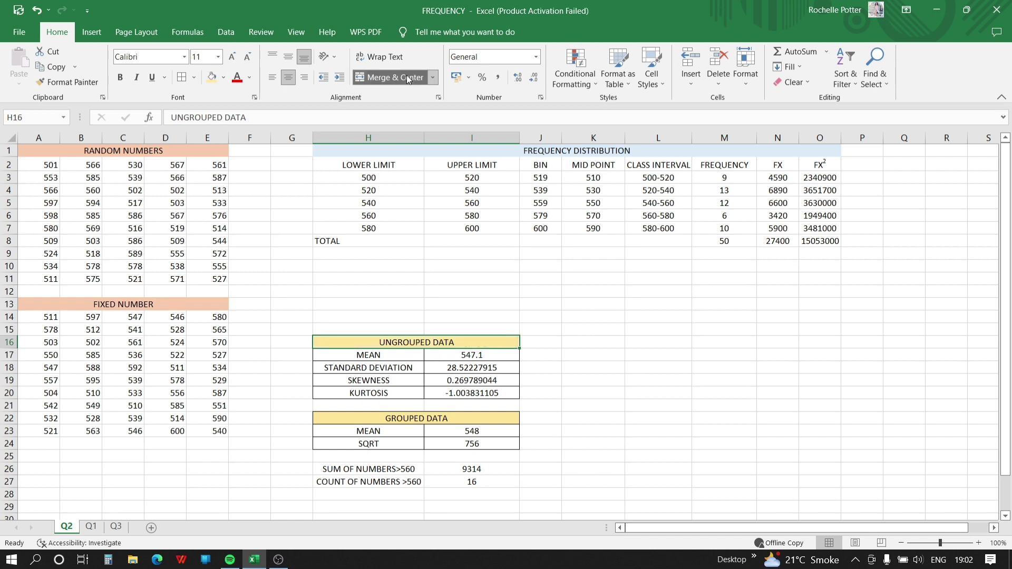
Insert a 3-D pie chart of the class intervals and frequencies in L2:M7
{"action": "left_click", "coordinate": [528, 272]}
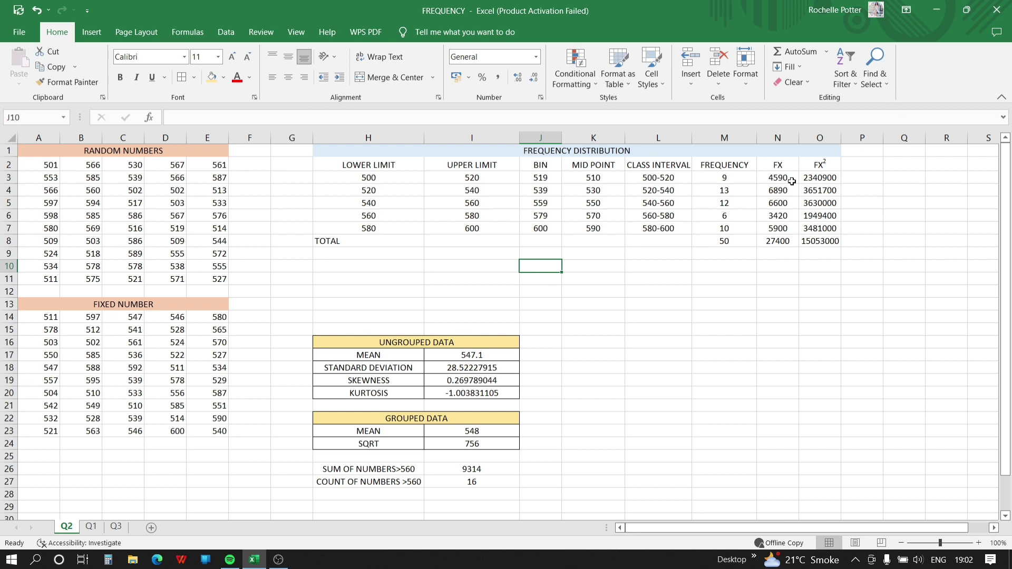
{"action": "left_click_drag", "start_coordinate": [658, 165], "coordinate": [725, 228]}
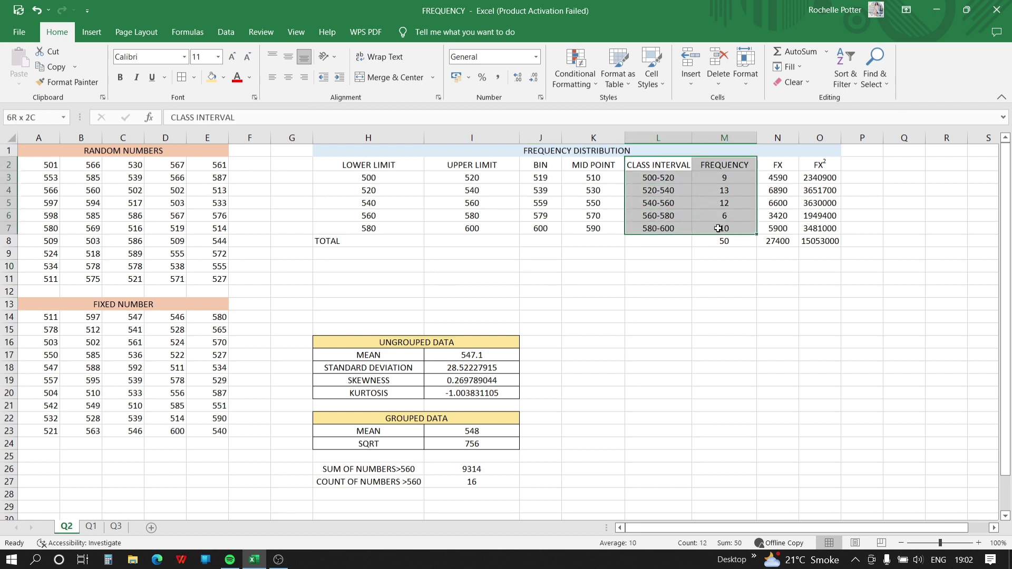
{"action": "left_click", "coordinate": [89, 32]}
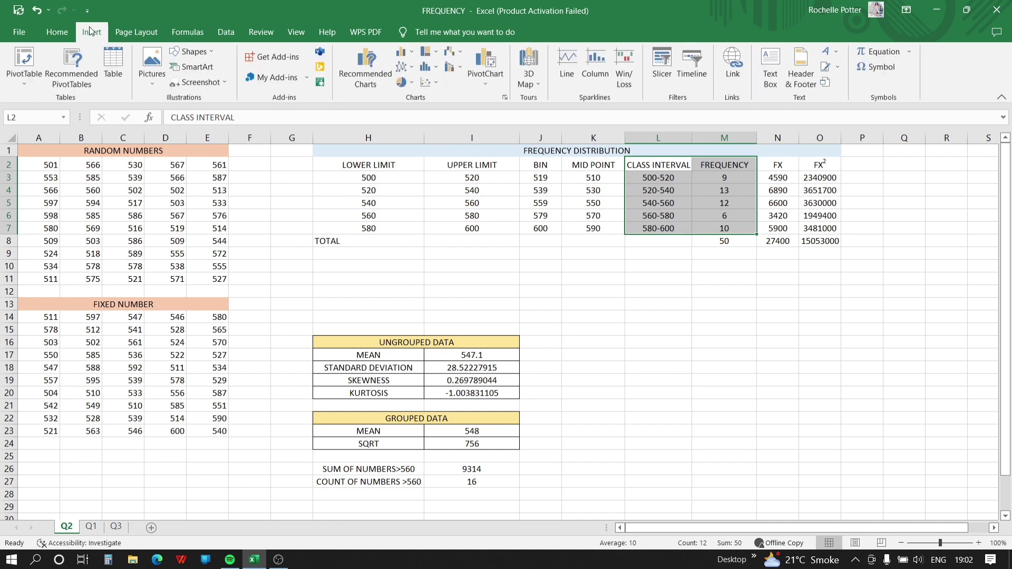
{"action": "left_click", "coordinate": [404, 83]}
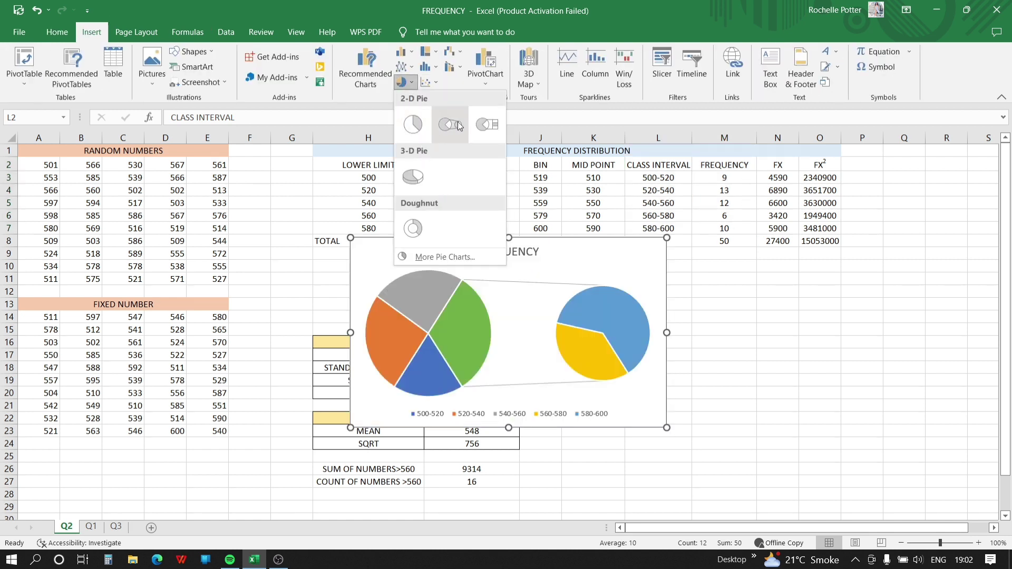
{"action": "left_click", "coordinate": [414, 177]}
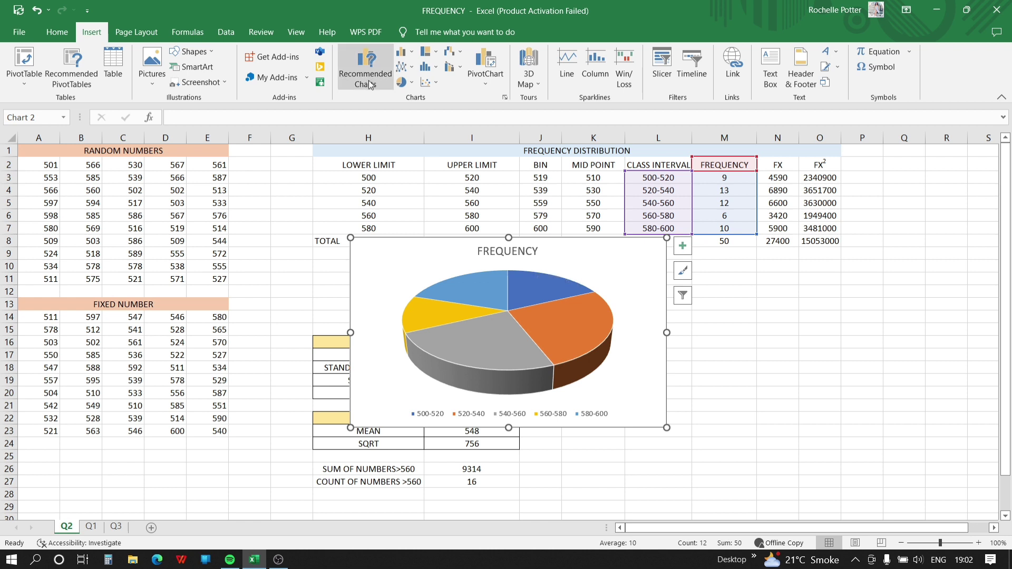
Change the pie chart's title to FREQUENCY DISTRIBUTION
{"action": "left_click", "coordinate": [536, 252]}
{"action": "double_click", "coordinate": [538, 252]}
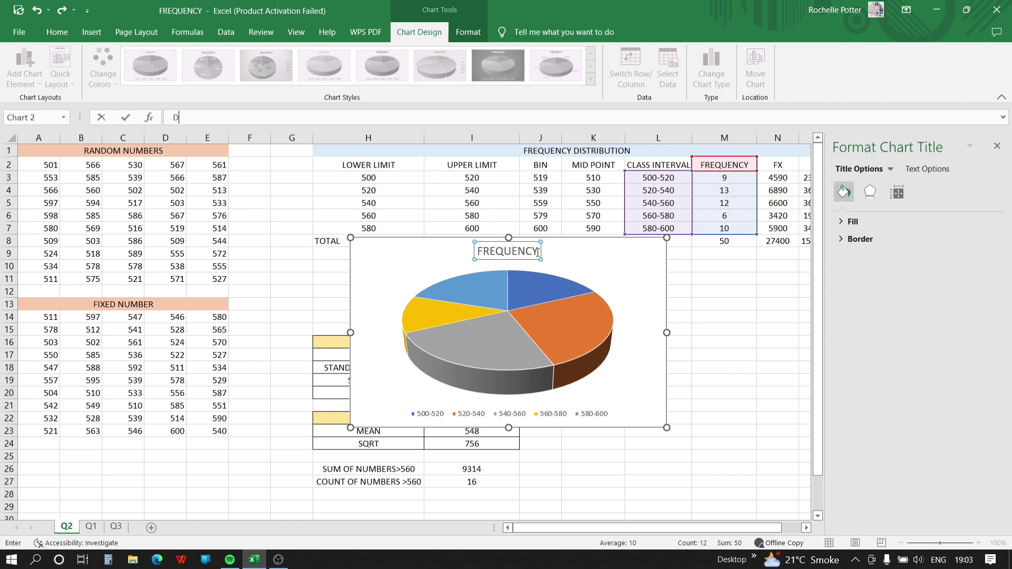
{"action": "double_click", "coordinate": [538, 253]}
{"action": "key", "text": "Delete"}
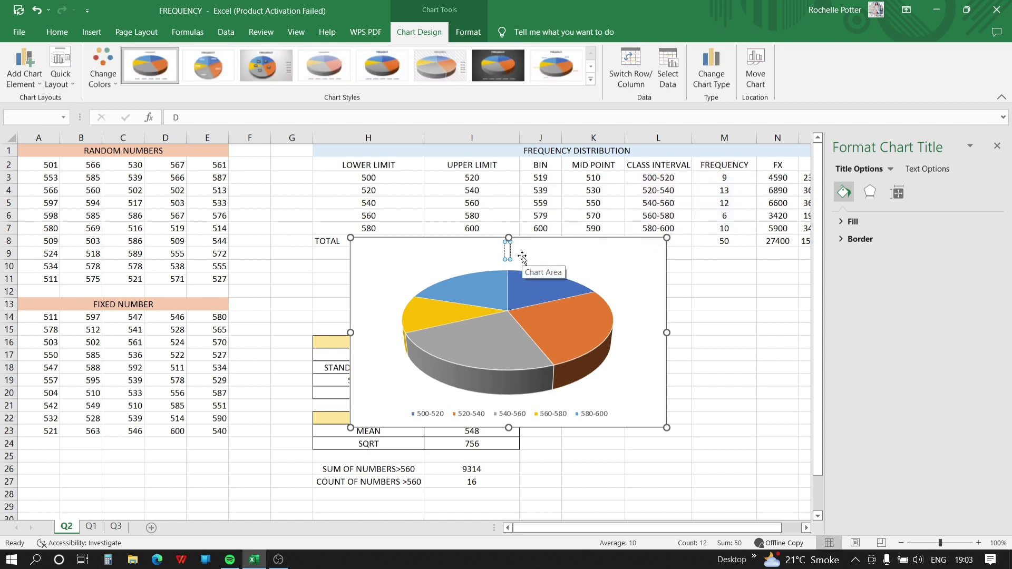
{"action": "type", "text": "FREQUE"}
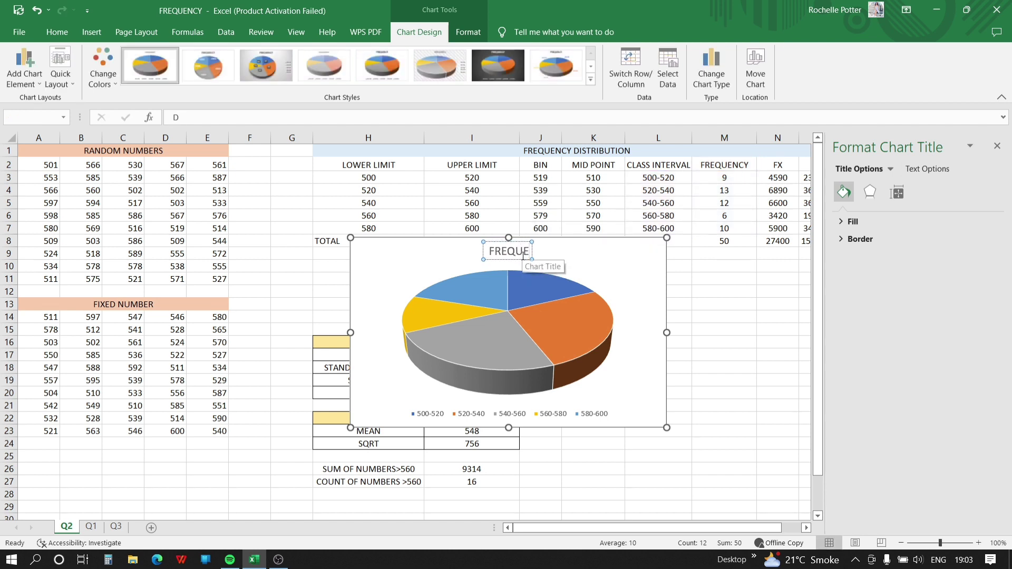
{"action": "type", "text": "NCY DI"}
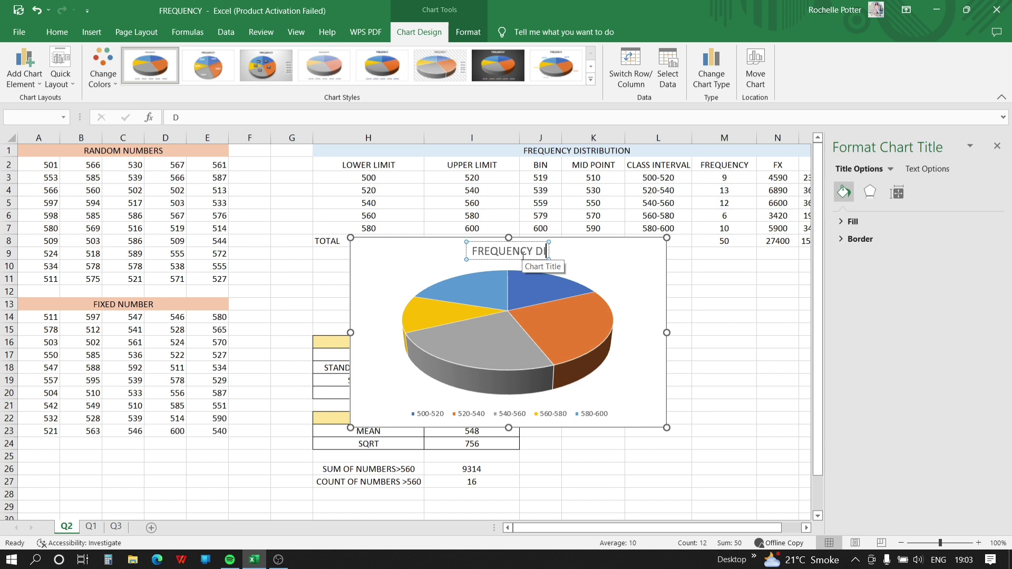
{"action": "type", "text": "STRIBUT"}
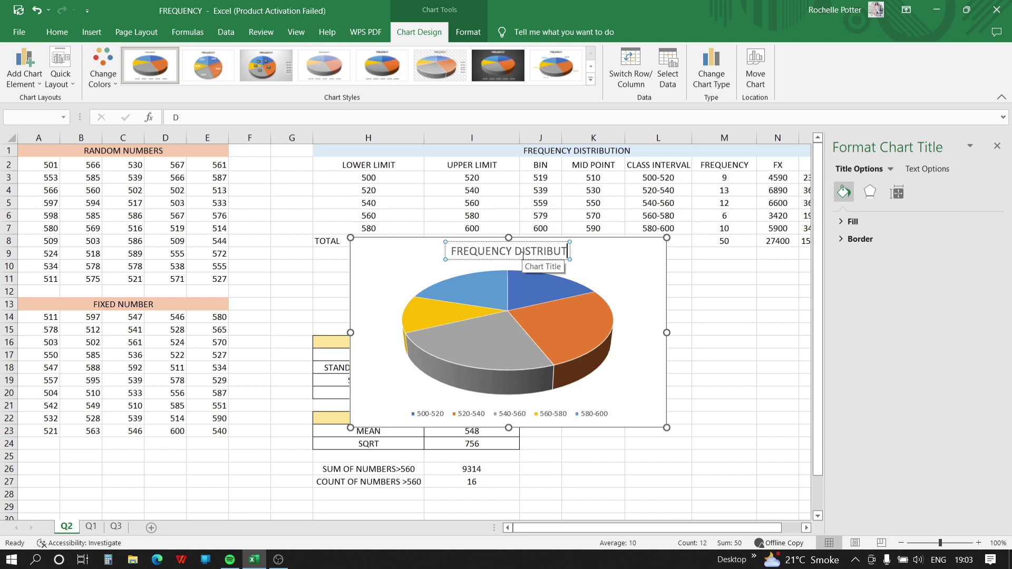
{"action": "type", "text": "ION"}
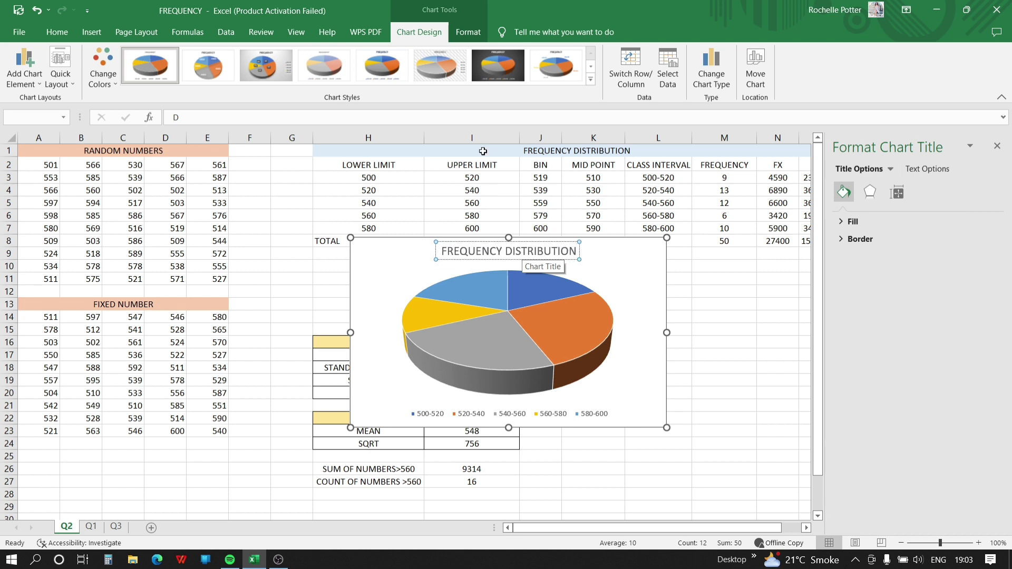
Apply the dark-background chart style and Layout 2, with percentage labels and a top legend, to the pie chart
{"action": "left_click", "coordinate": [490, 67]}
{"action": "left_click", "coordinate": [67, 71]}
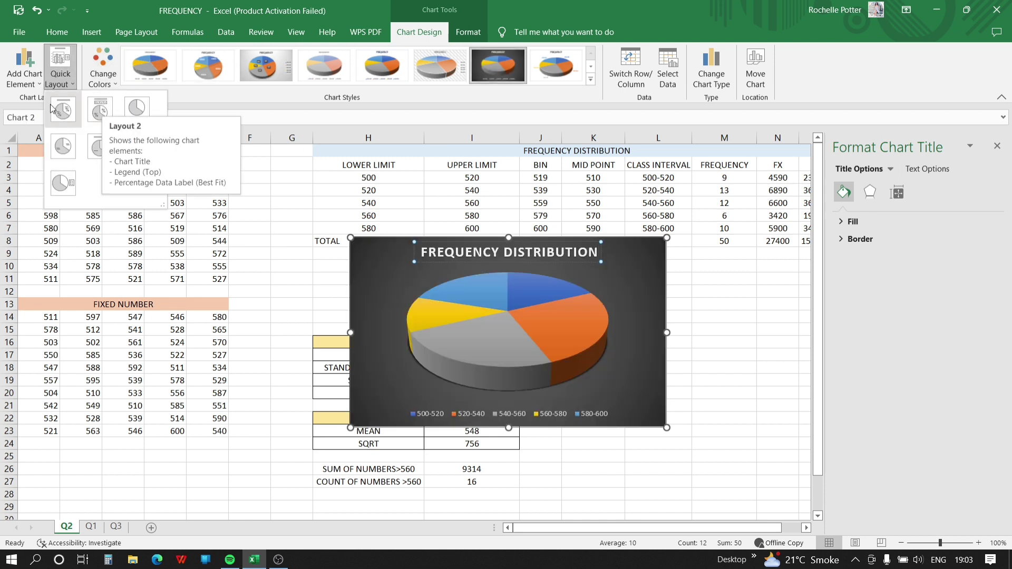
{"action": "left_click", "coordinate": [100, 113]}
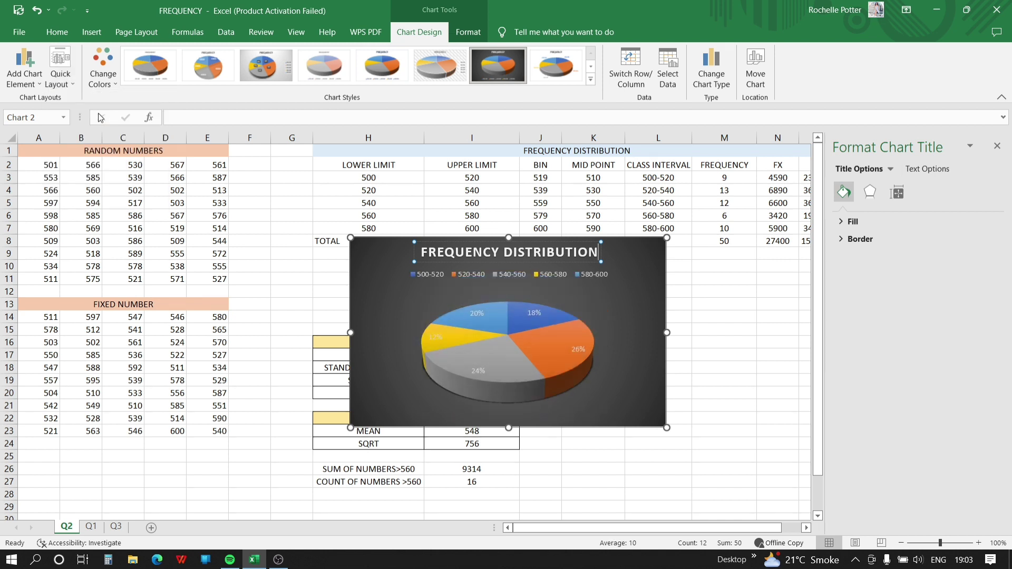
{"action": "left_click", "coordinate": [422, 290]}
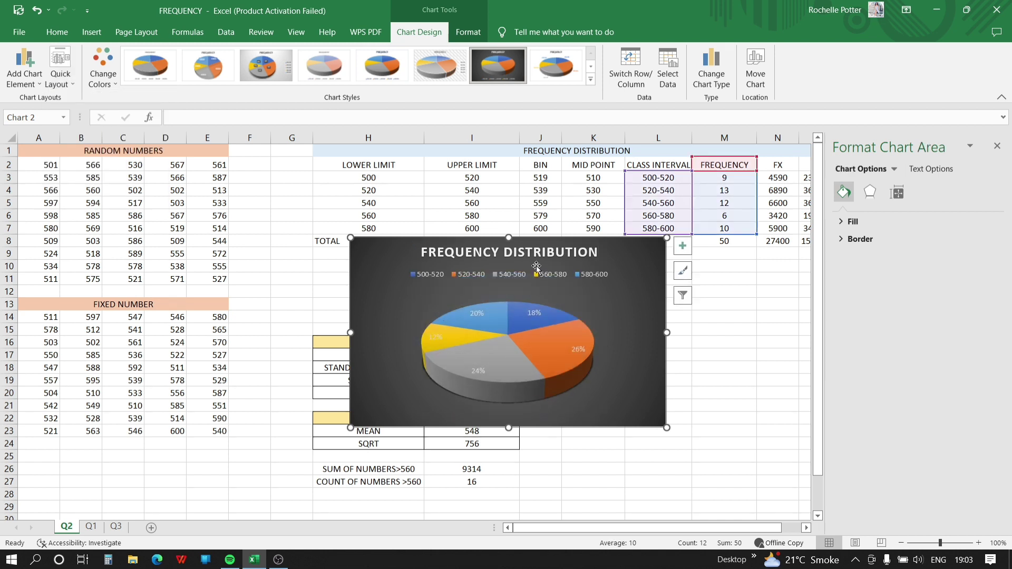
Shrink the pie chart slightly and place it over about K12:P25, below the frequency table and clear of the statistics tables
{"action": "left_click_drag", "start_coordinate": [639, 256], "coordinate": [749, 289]}
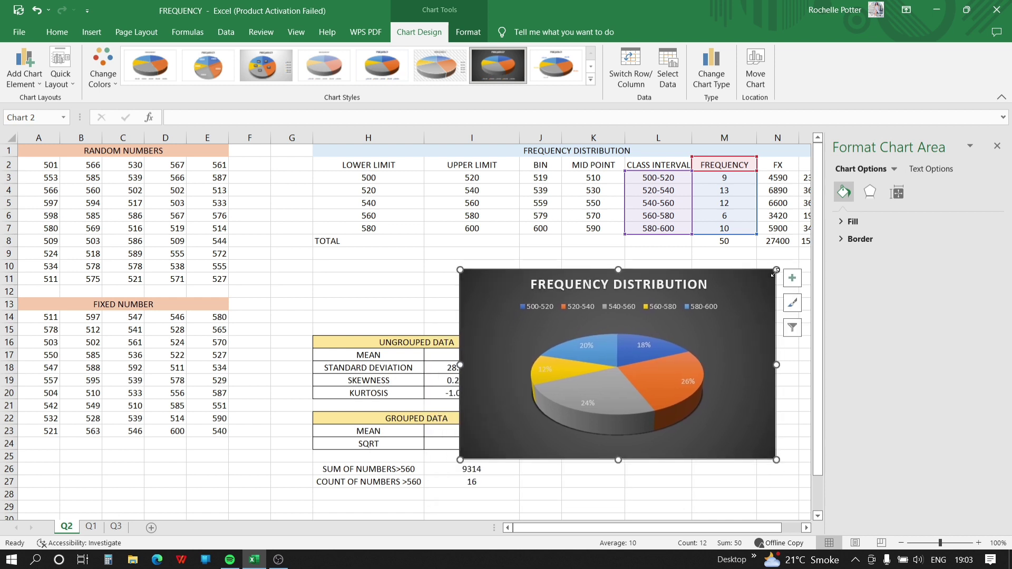
{"action": "left_click_drag", "start_coordinate": [758, 280], "coordinate": [715, 291]}
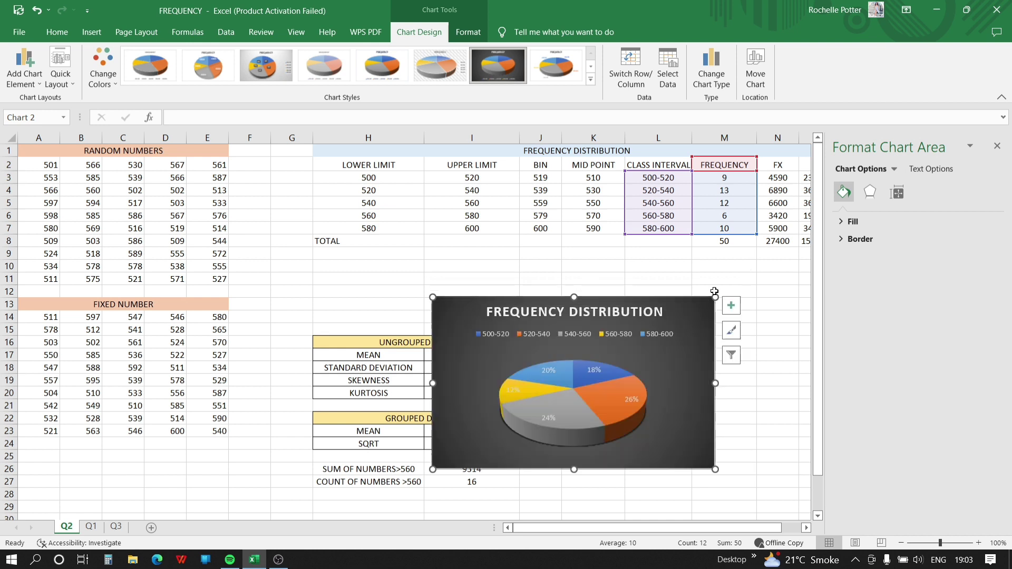
{"action": "right_click", "coordinate": [679, 314]}
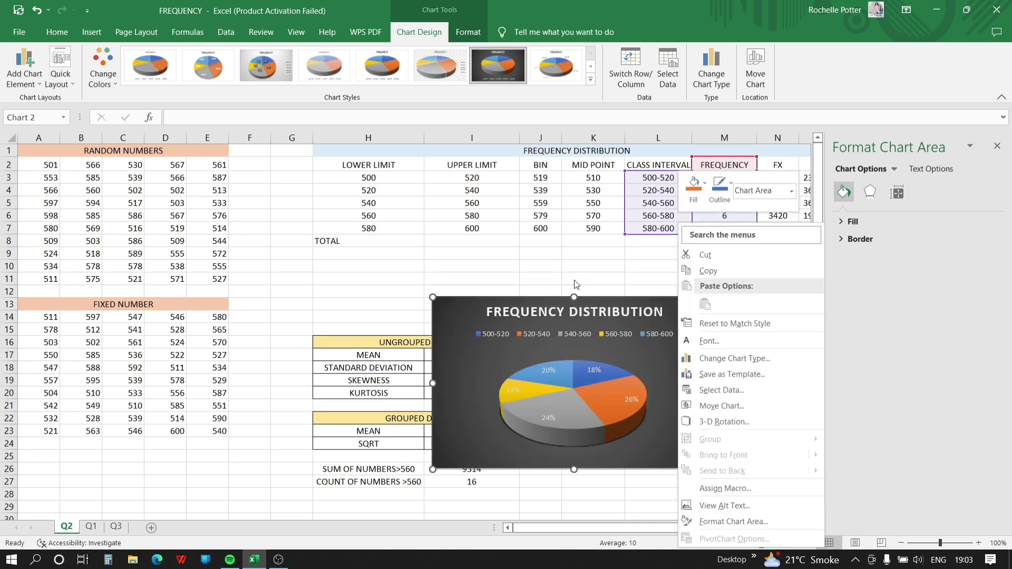
{"action": "key", "text": "Escape"}
{"action": "left_click", "coordinate": [998, 146]}
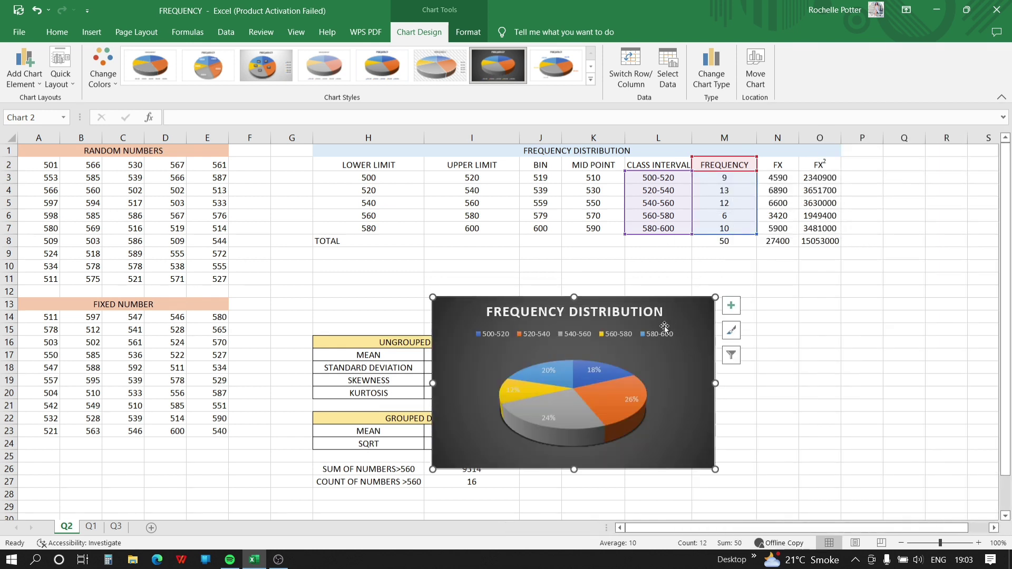
{"action": "left_click_drag", "start_coordinate": [676, 320], "coordinate": [833, 307]}
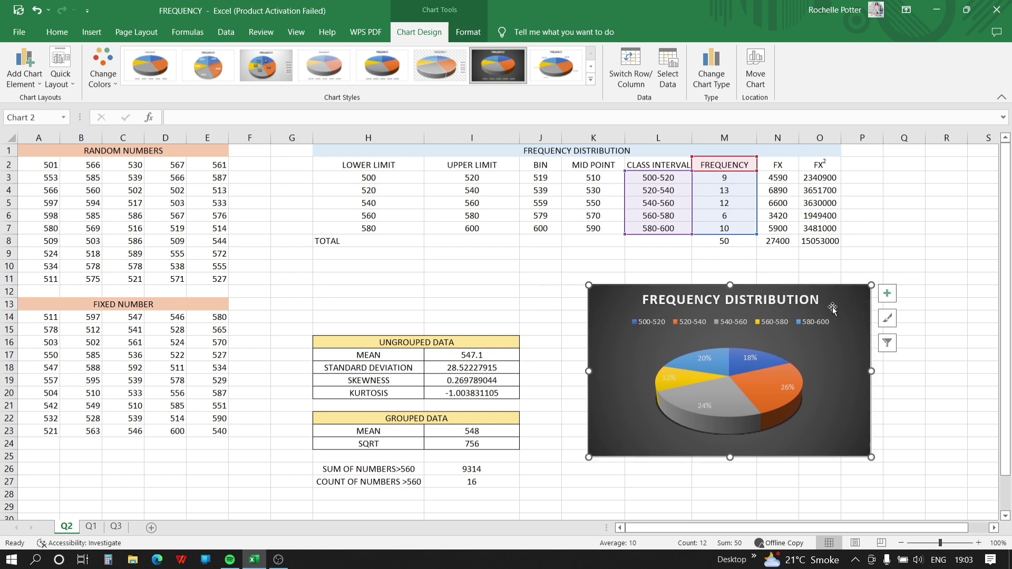
{"action": "left_click", "coordinate": [797, 262]}
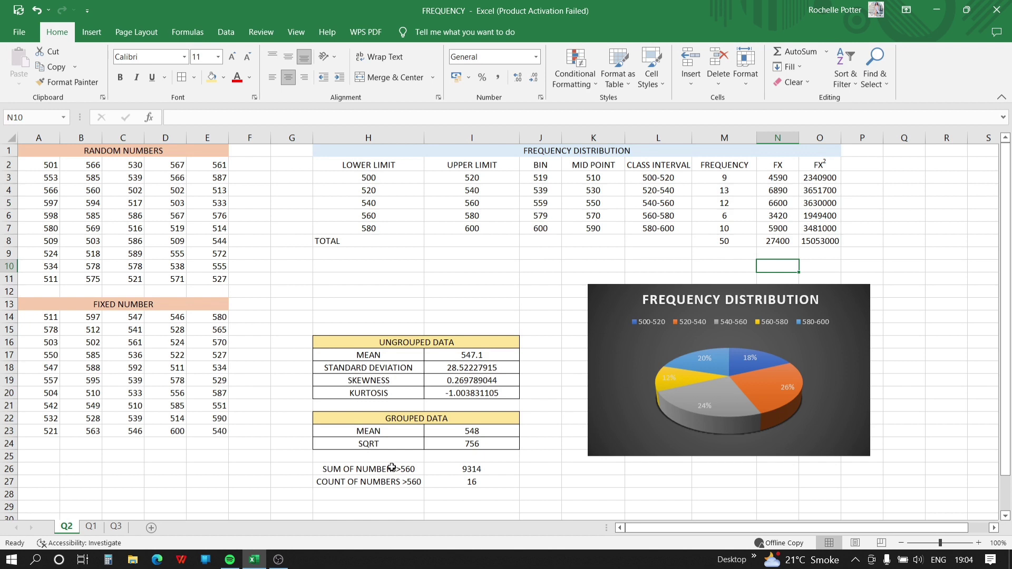
{"action": "mouse_move", "coordinate": [684, 386]}
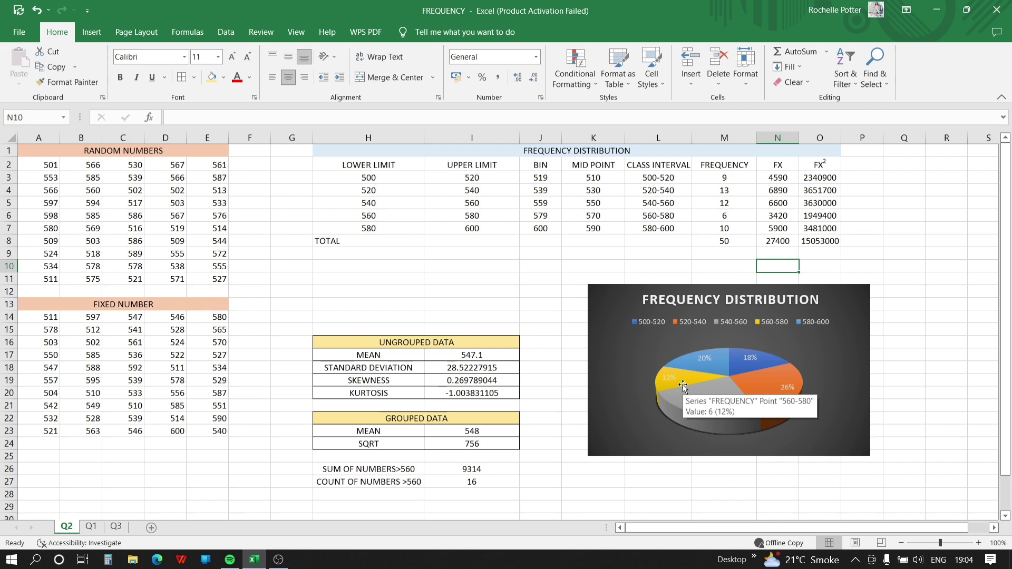